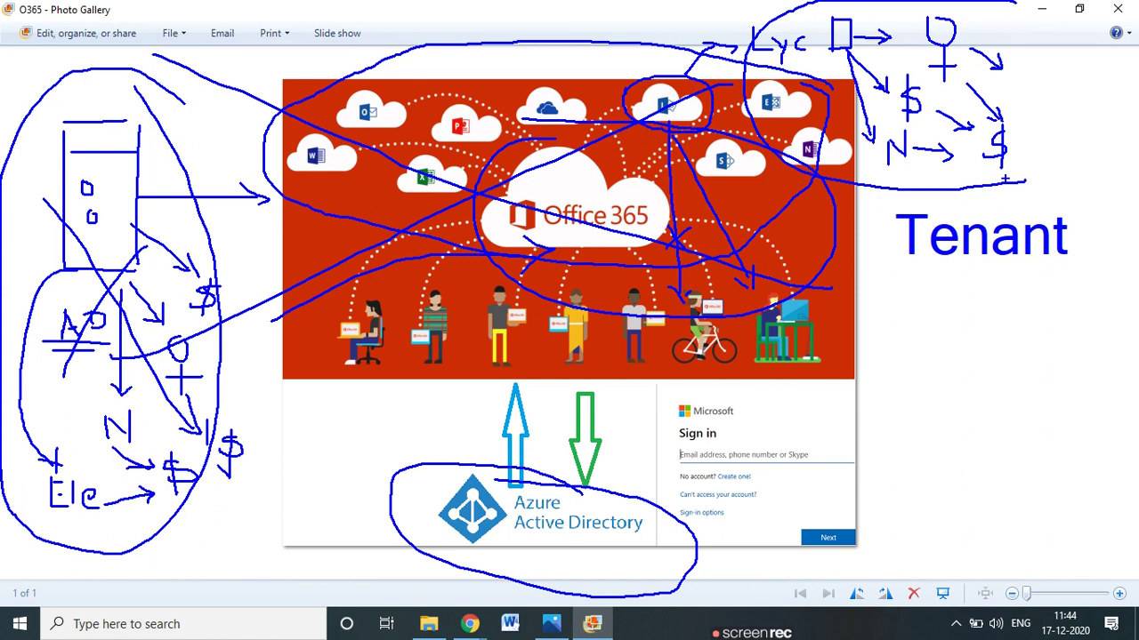
# Cross out the licence-cost sketch beside "Lyc" and the on-premises server sketch with red X marks.
pyautogui.moveTo(852, 42); pyautogui.dragTo(1025, 141)
pyautogui.moveTo(972, 55); pyautogui.dragTo(859, 155)
pyautogui.moveTo(31, 138); pyautogui.dragTo(136, 316)
pyautogui.moveTo(179, 178); pyautogui.dragTo(85, 352)
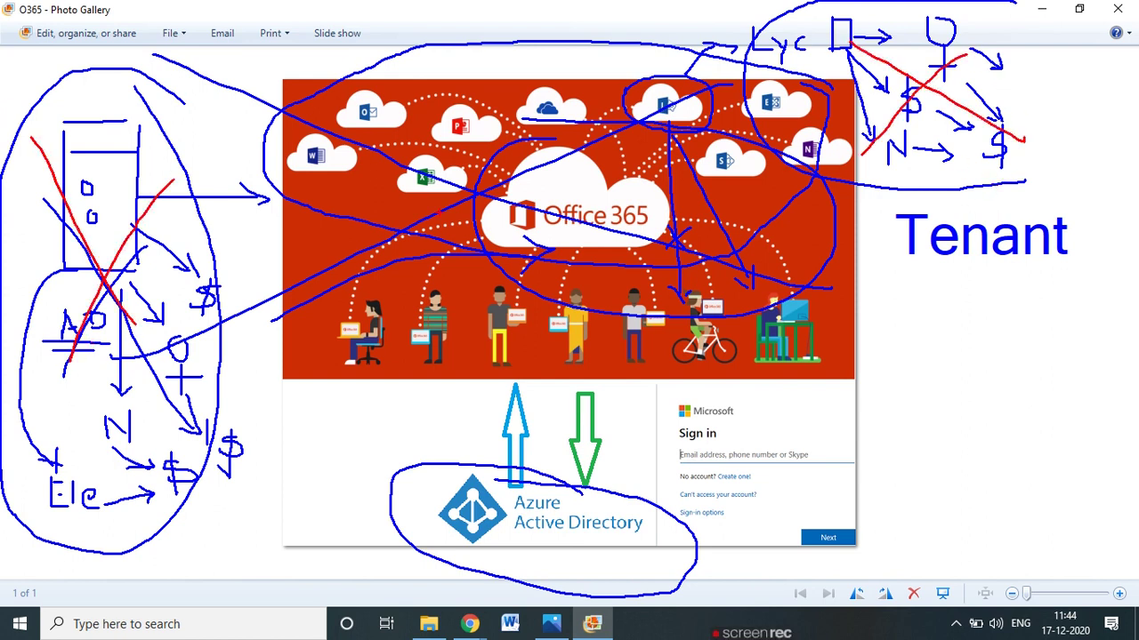
# Circle the word Tenant in red, add a check mark below it and draw an arrow down to a dollar sign.
pyautogui.moveTo(845, 366); pyautogui.dragTo(1083, 290)
pyautogui.moveTo(1094, 220)
pyautogui.mouseDown()
pyautogui.moveTo(904, 205)
pyautogui.moveTo(1082, 257)
pyautogui.moveTo(1065, 216)
pyautogui.mouseUp()
pyautogui.moveTo(1038, 293)
pyautogui.mouseDown()
pyautogui.moveTo(1044, 386)
pyautogui.moveTo(1055, 349)
pyautogui.mouseUp()
pyautogui.moveTo(1042, 423)
pyautogui.mouseDown()
pyautogui.moveTo(1023, 452)
pyautogui.moveTo(1037, 461)
pyautogui.mouseUp()
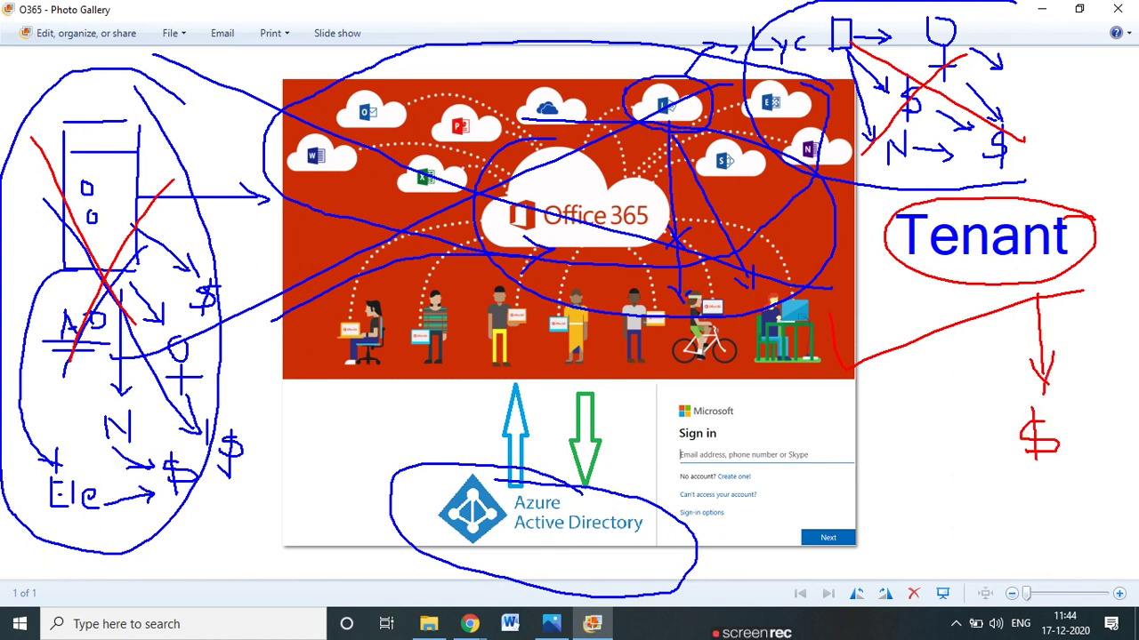
# Scribble in red over both crossed-out sketches, add a check mark above Azure Active Directory and circle the dollar sign below Tenant.
pyautogui.moveTo(777, 47)
pyautogui.mouseDown()
pyautogui.moveTo(1021, 64)
pyautogui.moveTo(957, 111)
pyautogui.mouseUp()
pyautogui.moveTo(114, 204)
pyautogui.mouseDown()
pyautogui.moveTo(183, 402)
pyautogui.moveTo(133, 484)
pyautogui.mouseUp()
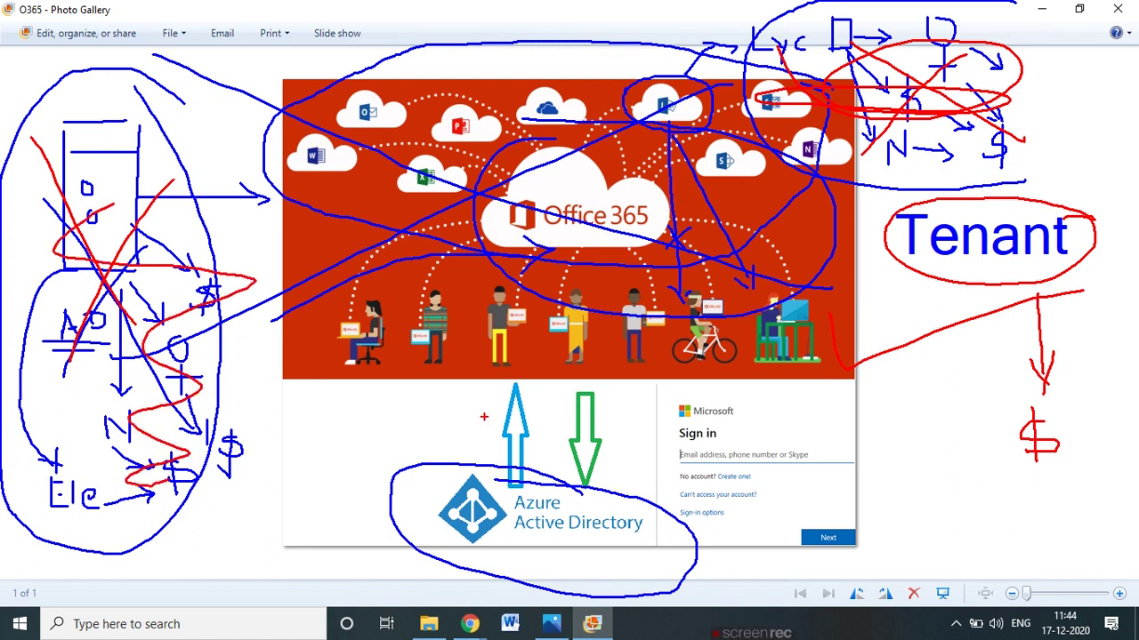
pyautogui.moveTo(338, 402); pyautogui.dragTo(561, 378)
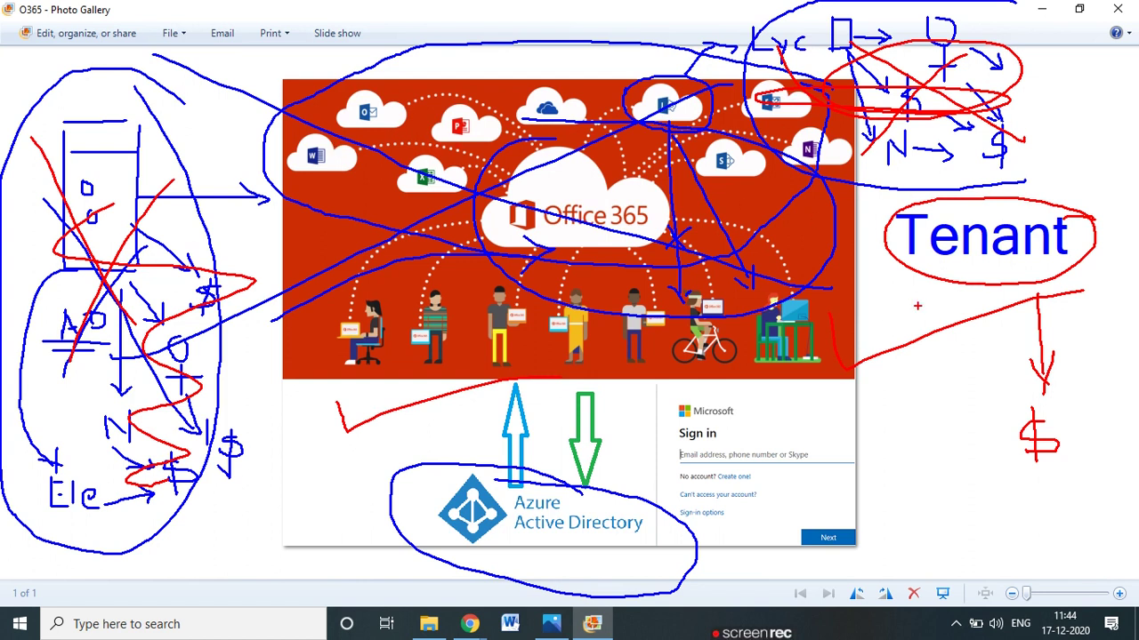
pyautogui.moveTo(1064, 388)
pyautogui.mouseDown()
pyautogui.moveTo(1011, 389)
pyautogui.moveTo(1039, 471)
pyautogui.moveTo(1072, 361)
pyautogui.moveTo(1044, 386)
pyautogui.mouseUp()
pyautogui.moveTo(746, 162); pyautogui.dragTo(761, 176)
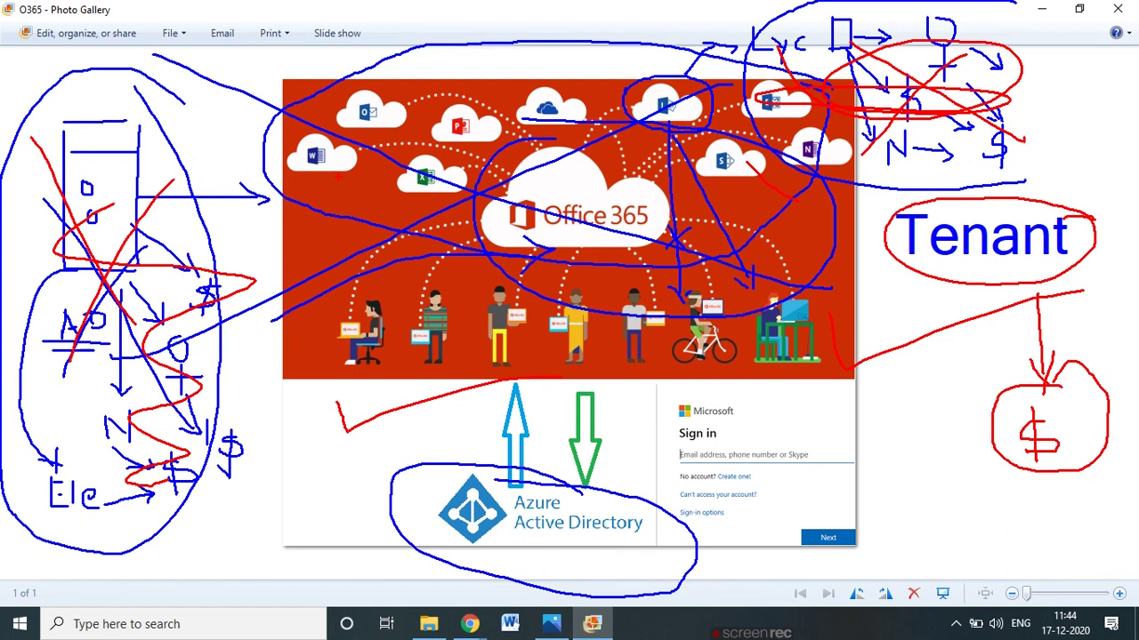
# Leave the annotated picture, switch to Chrome and open the Office 365 Login page from the "office 365 with sharepoint online" search results.
pyautogui.press('Escape')
pyautogui.hotkey('alt', 'Tab')
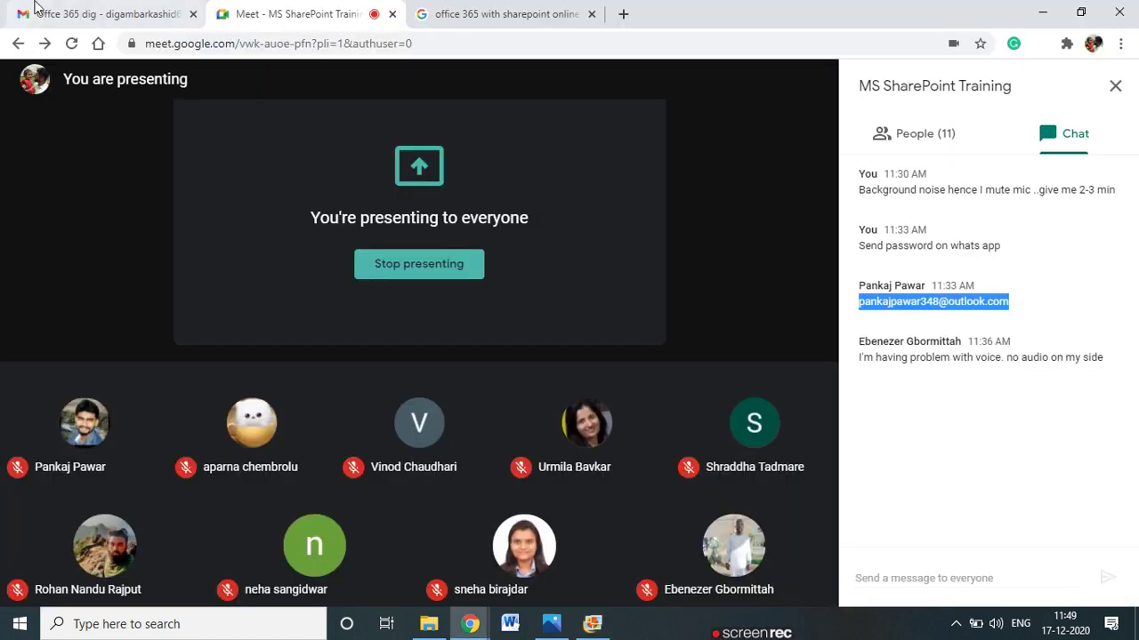
pyautogui.click(498, 13)
pyautogui.scroll(10, 305, 190)
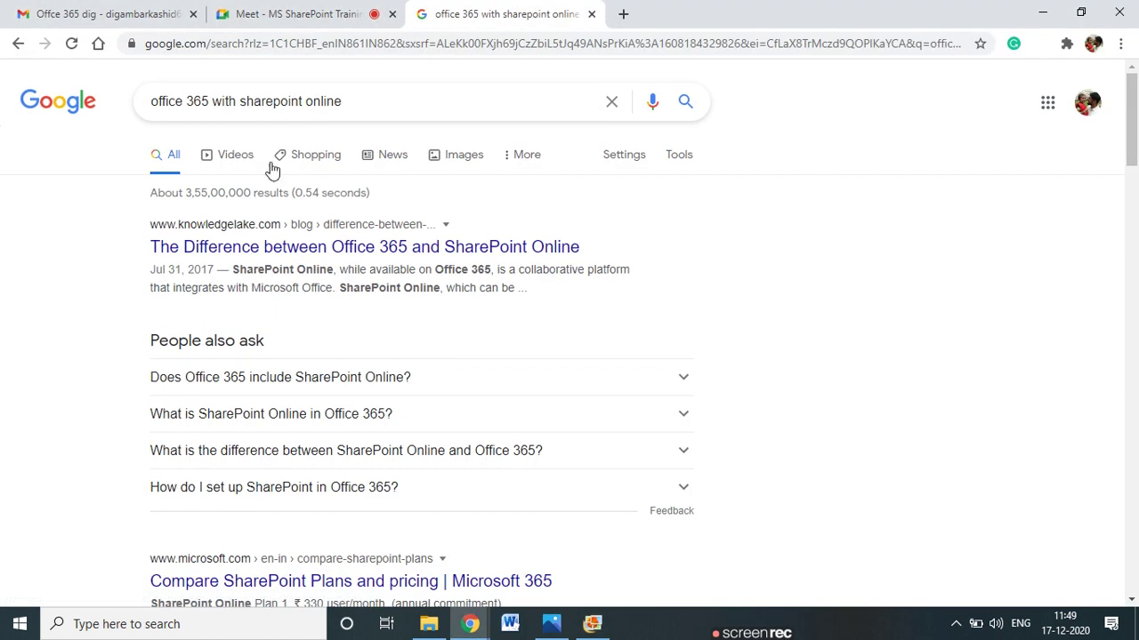
pyautogui.scroll(-2, 246, 374)
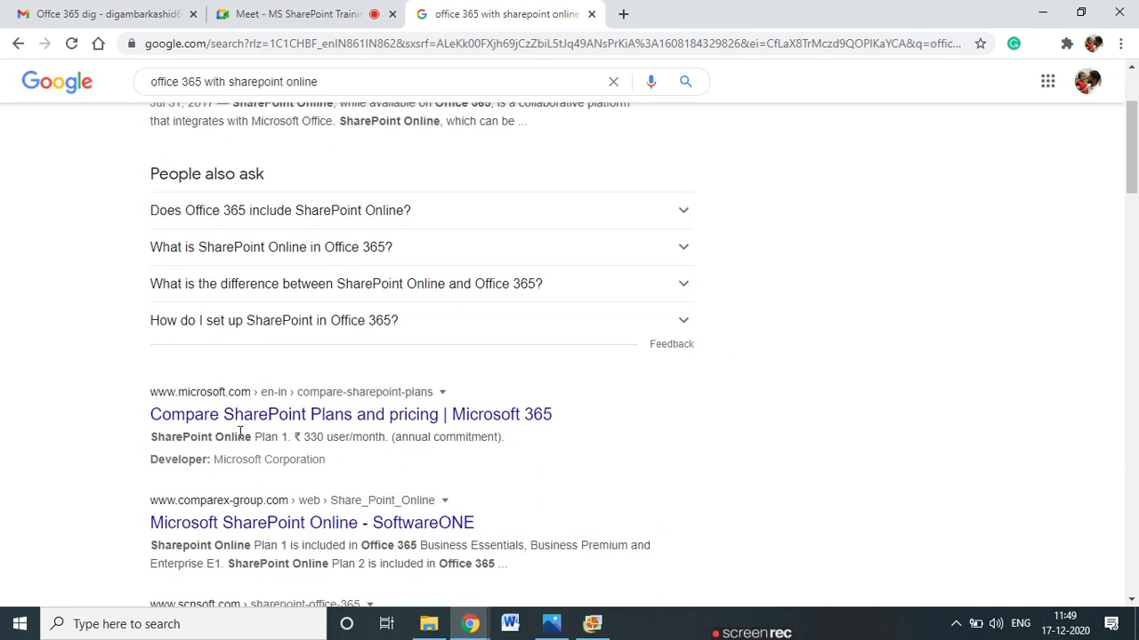
pyautogui.scroll(2, 241, 419)
pyautogui.scroll(-6, 241, 419)
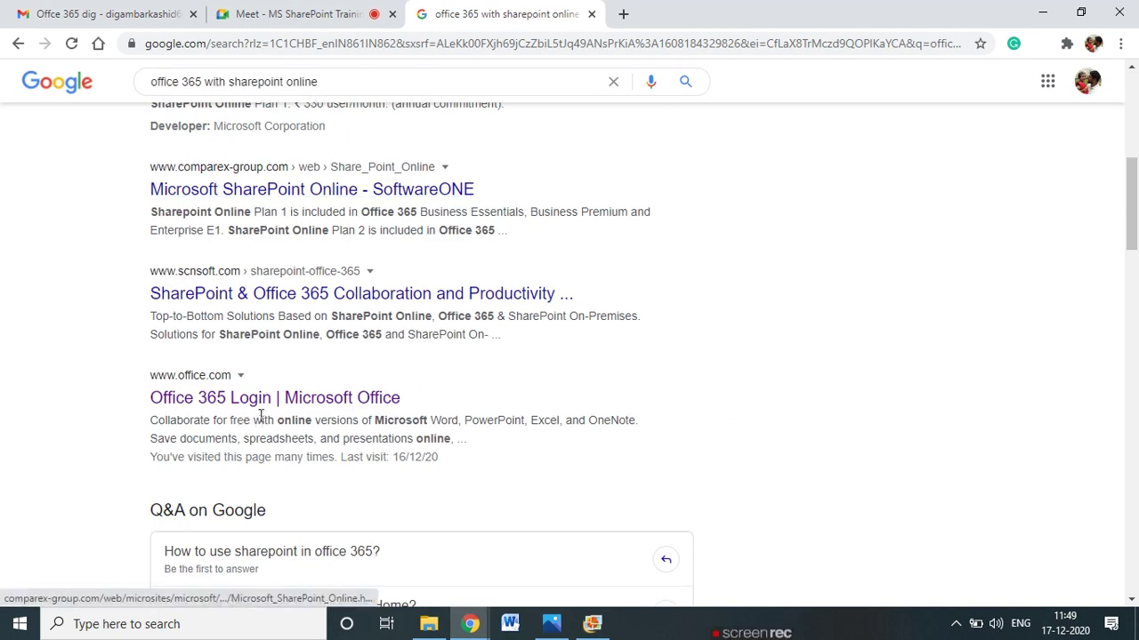
pyautogui.click(305, 399)
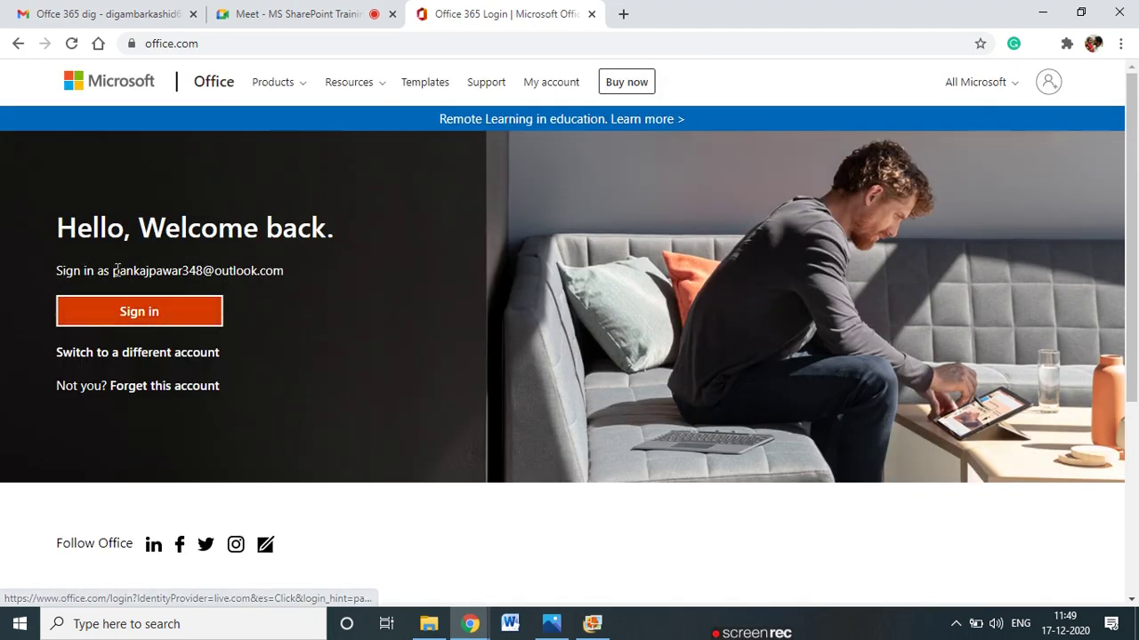
# Sign in to the suggested Microsoft account with its password and decline to have the browser save the password.
pyautogui.moveTo(116, 271); pyautogui.dragTo(252, 305)
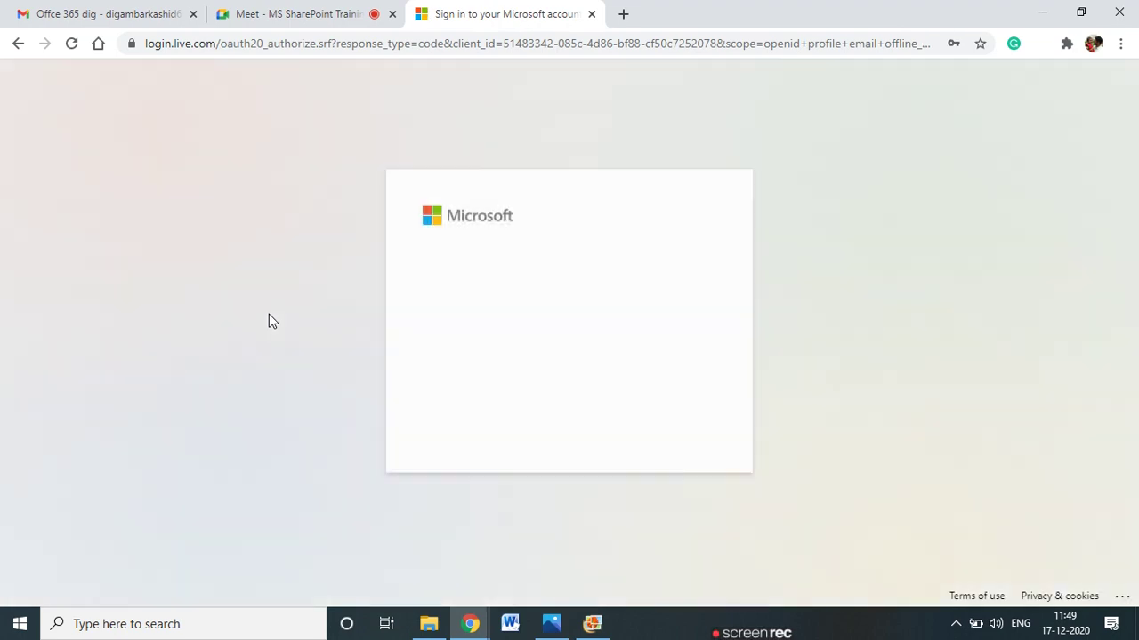
pyautogui.click(453, 320)
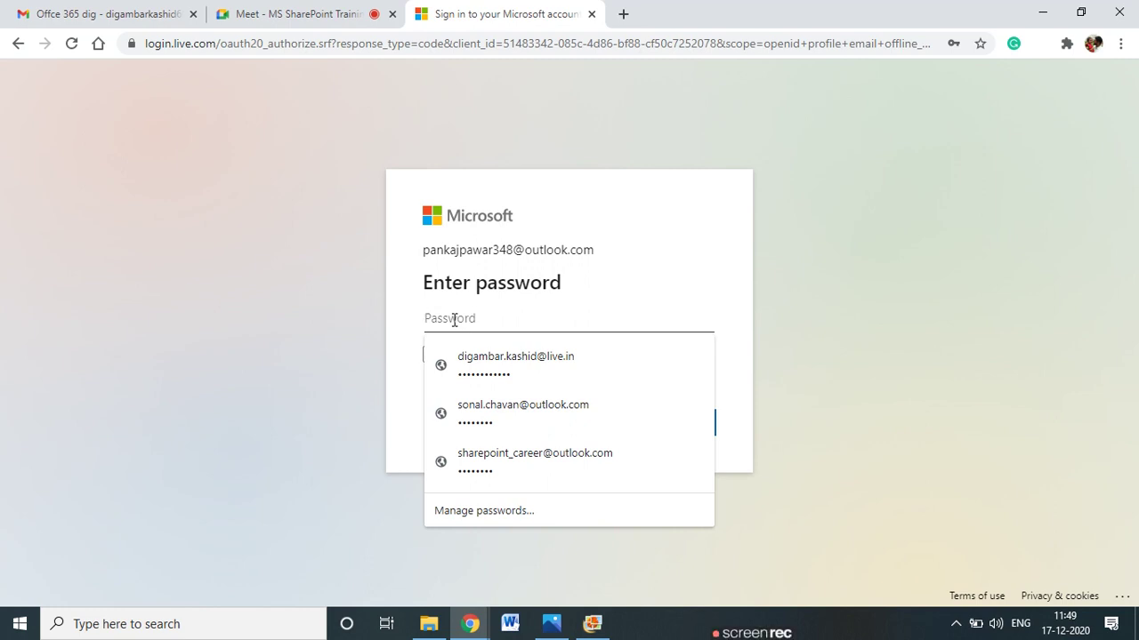
pyautogui.write('•')
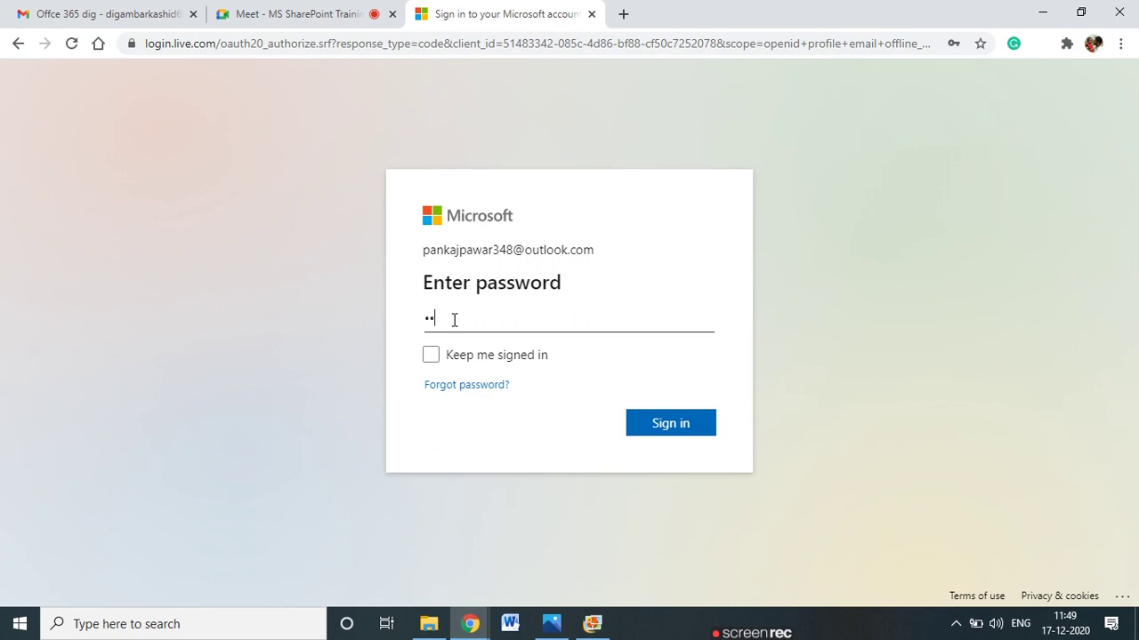
pyautogui.write('•••••')
pyautogui.click(670, 425)
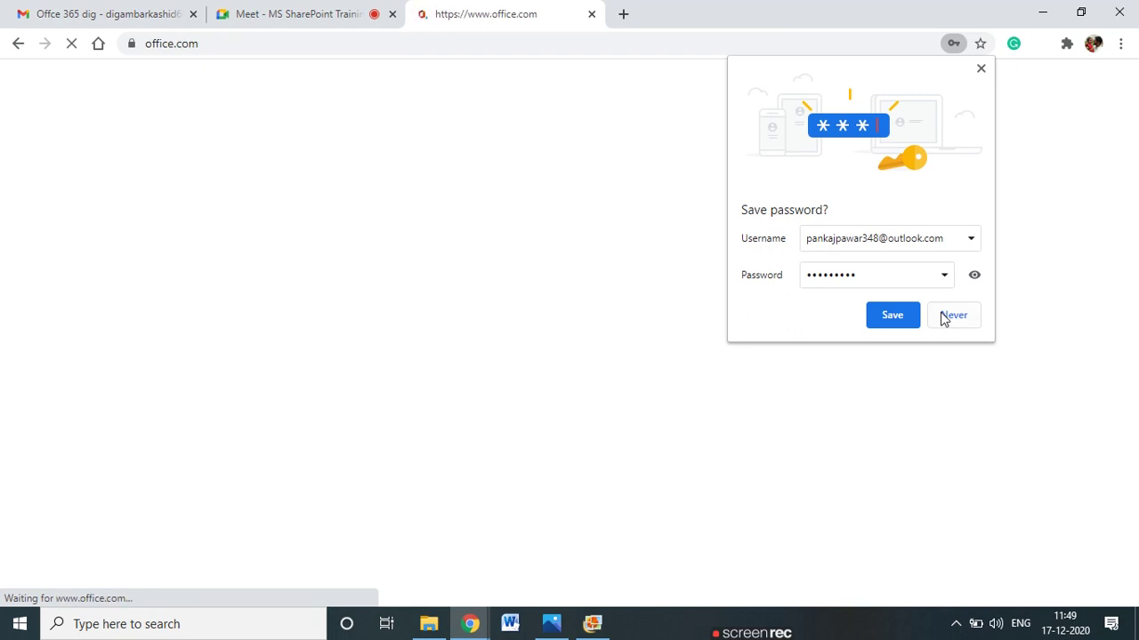
pyautogui.click(945, 317)
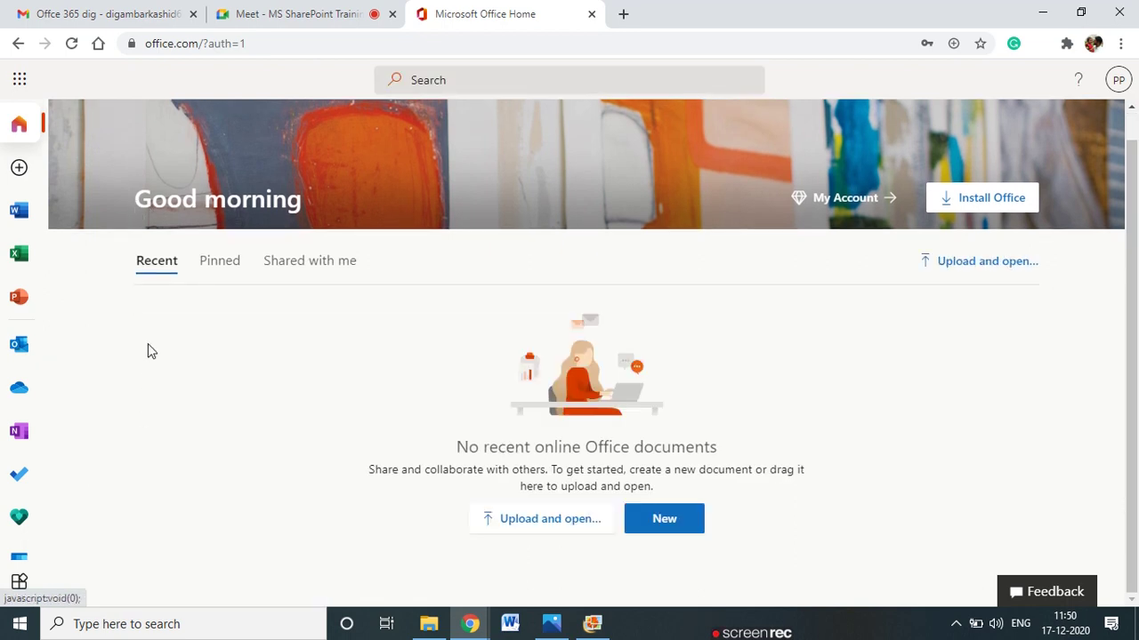
# Open the Office home page in a new tab from the app launcher and display the full list of apps.
pyautogui.scroll(1, 151, 351)
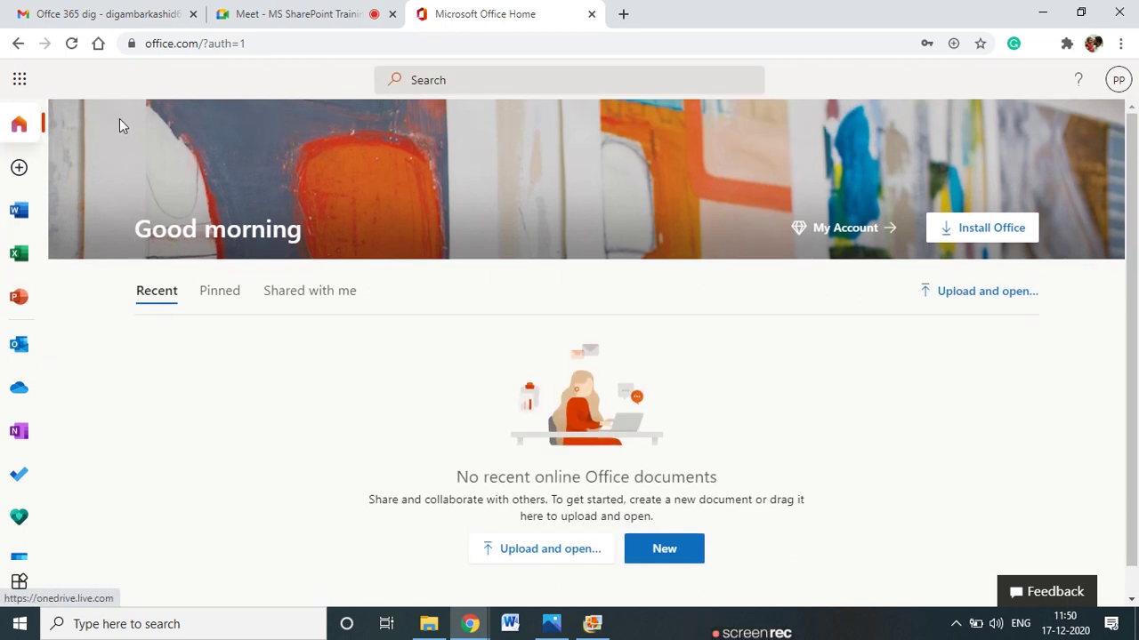
pyautogui.click(20, 80)
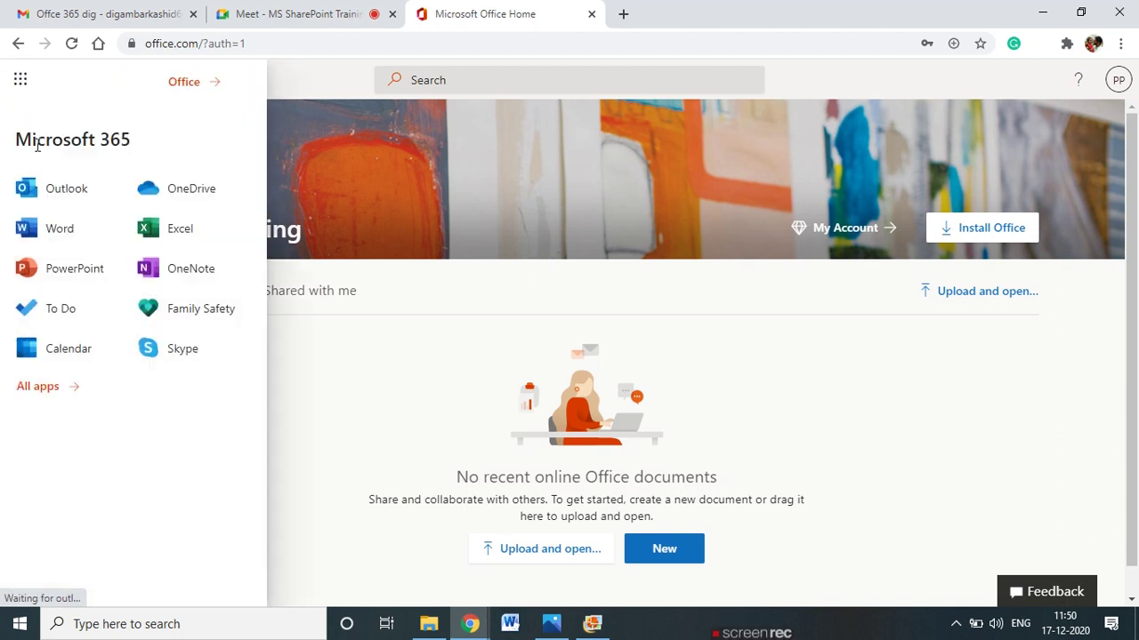
pyautogui.moveTo(37, 145); pyautogui.dragTo(137, 145)
pyautogui.click(181, 83)
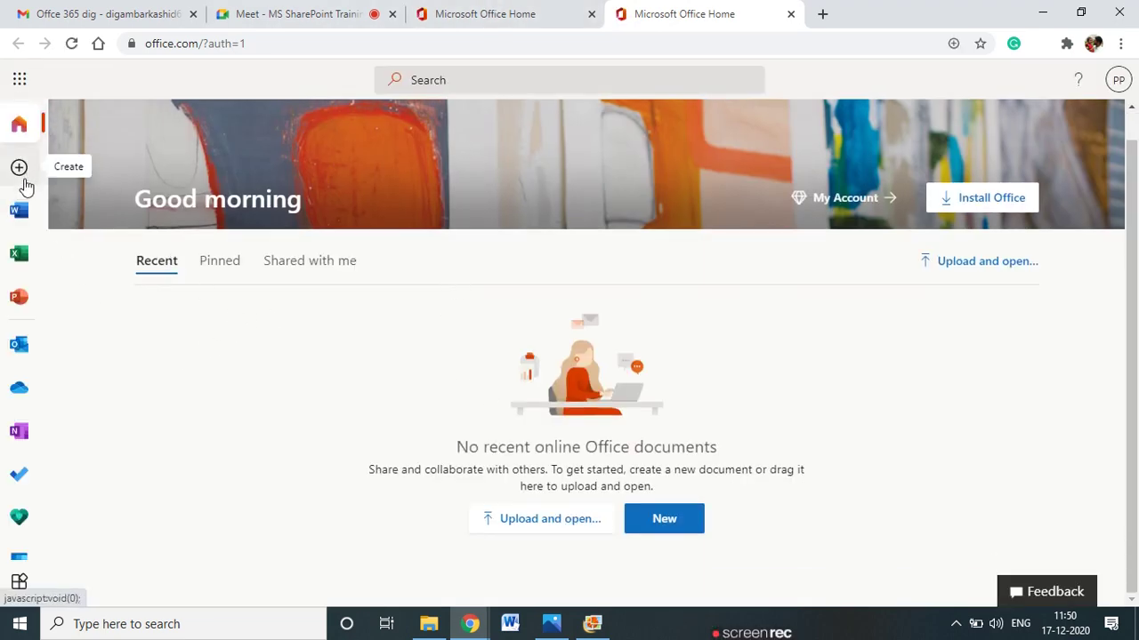
pyautogui.click(19, 581)
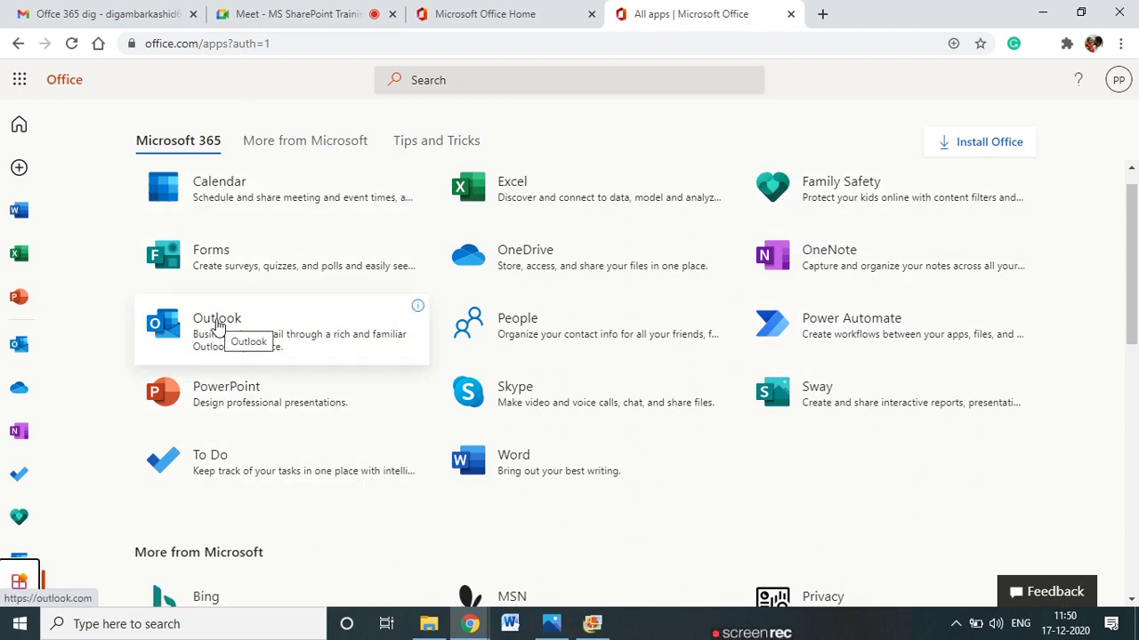
pyautogui.scroll(1, 218, 325)
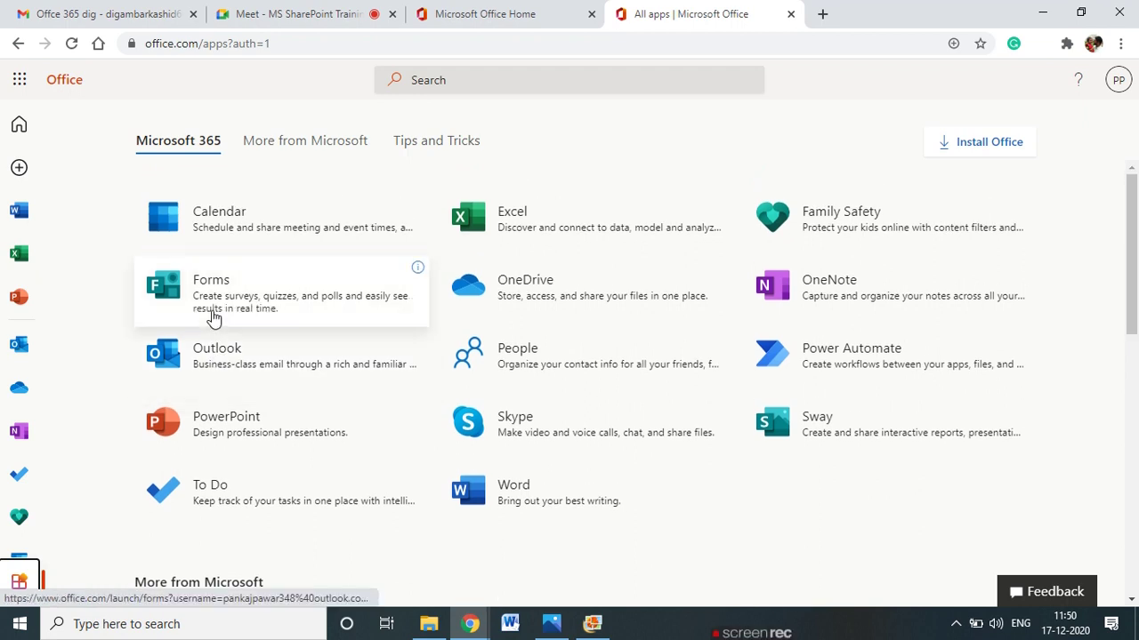
# Launch Outlook from the app list in its own tab and return to the All apps page.
pyautogui.click(222, 361)
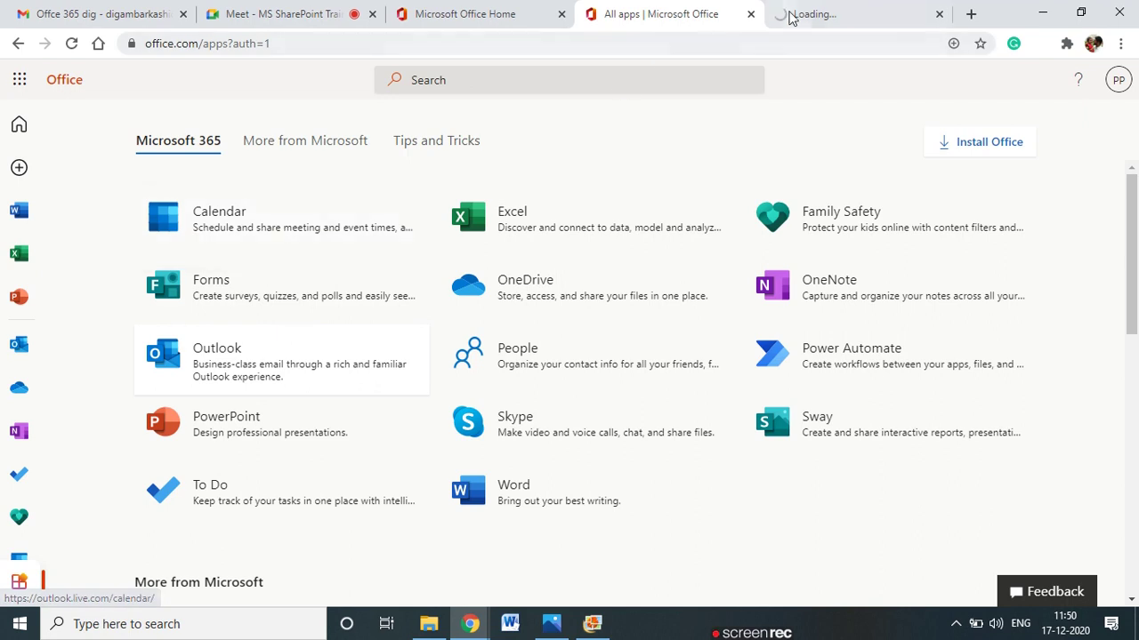
pyautogui.click(788, 16)
pyautogui.click(628, 13)
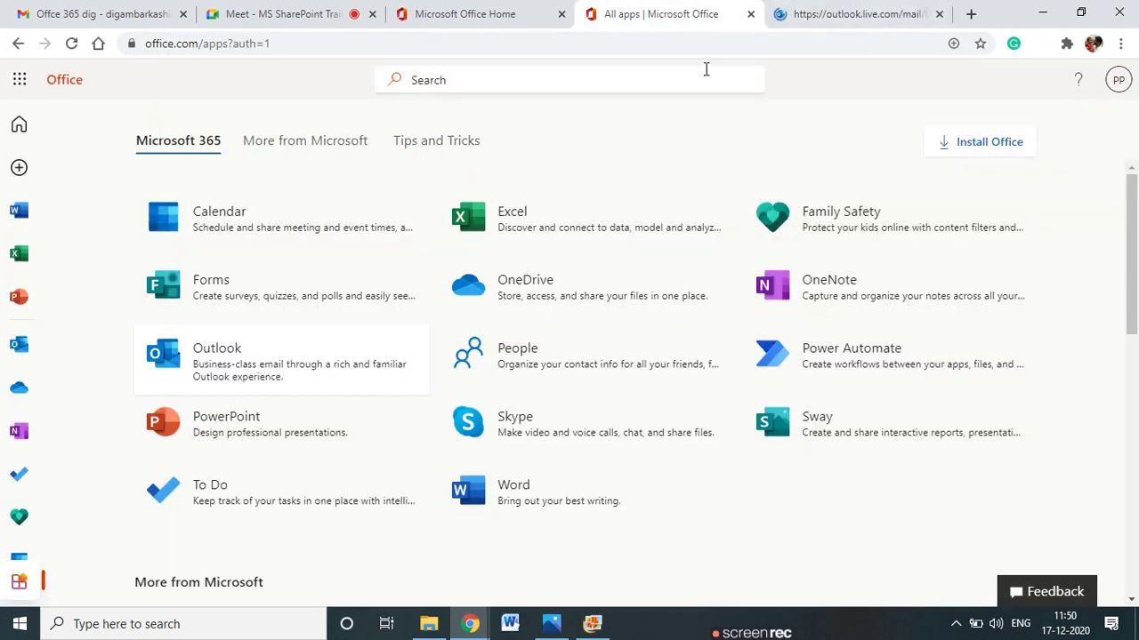
pyautogui.click(476, 12)
pyautogui.click(333, 78)
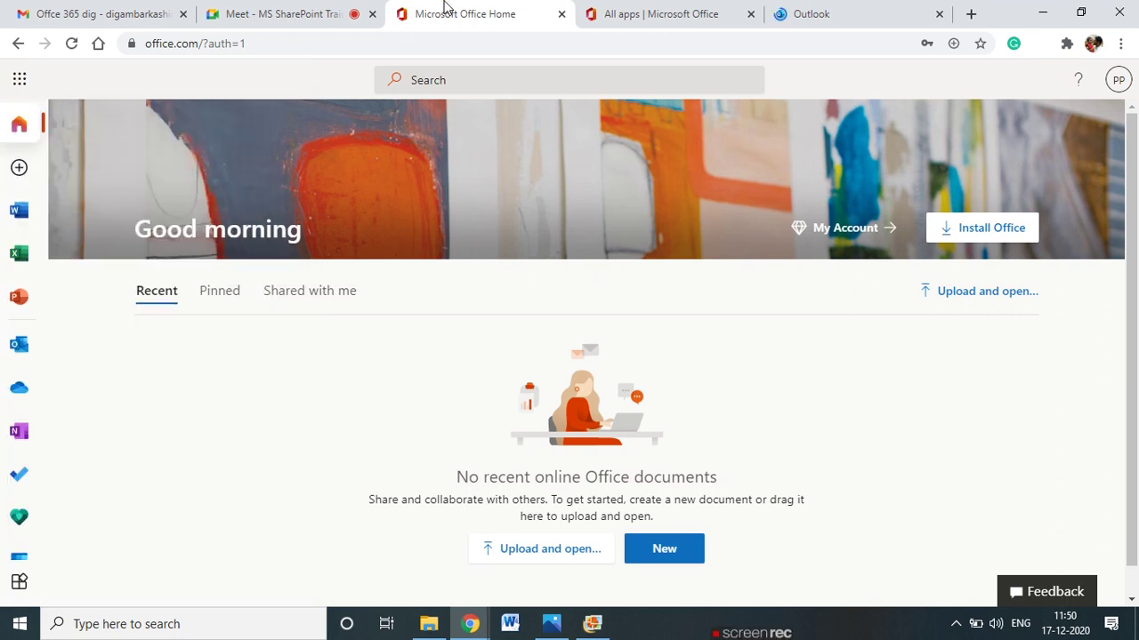
pyautogui.click(623, 12)
pyautogui.click(809, 14)
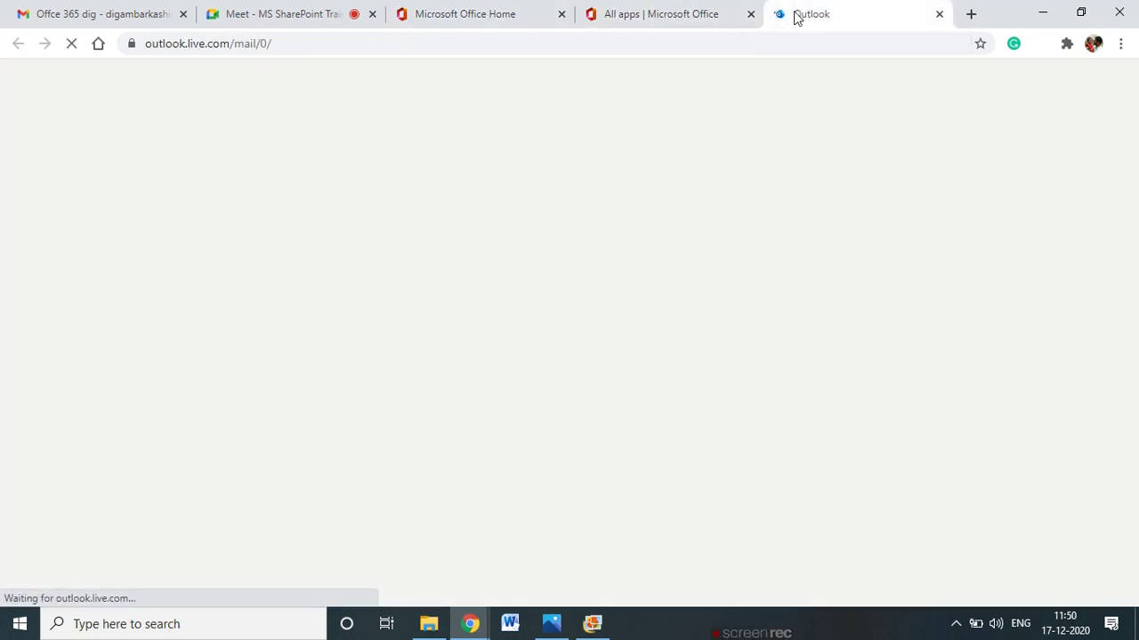
pyautogui.click(702, 9)
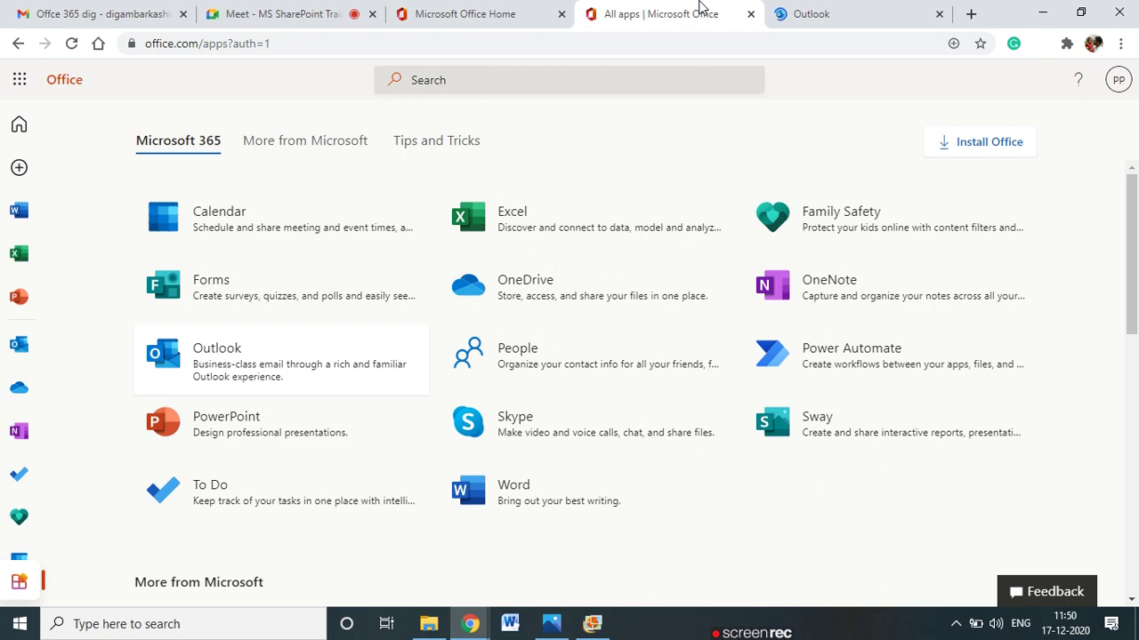
# Circle Calendar, Excel, Family Safety, Forms, OneDrive, OneNote, People, Outlook, PowerPoint, Skype, Word and To Do in red on the All apps page.
pyautogui.moveTo(242, 185)
pyautogui.mouseDown()
pyautogui.moveTo(134, 222)
pyautogui.moveTo(385, 258)
pyautogui.moveTo(224, 187)
pyautogui.mouseUp()
pyautogui.moveTo(585, 187)
pyautogui.mouseDown()
pyautogui.moveTo(466, 184)
pyautogui.moveTo(587, 264)
pyautogui.moveTo(543, 201)
pyautogui.mouseUp()
pyautogui.moveTo(908, 178)
pyautogui.mouseDown()
pyautogui.moveTo(812, 179)
pyautogui.moveTo(753, 209)
pyautogui.moveTo(779, 239)
pyautogui.moveTo(1024, 222)
pyautogui.moveTo(863, 193)
pyautogui.mouseUp()
pyautogui.moveTo(789, 250); pyautogui.dragTo(897, 247)
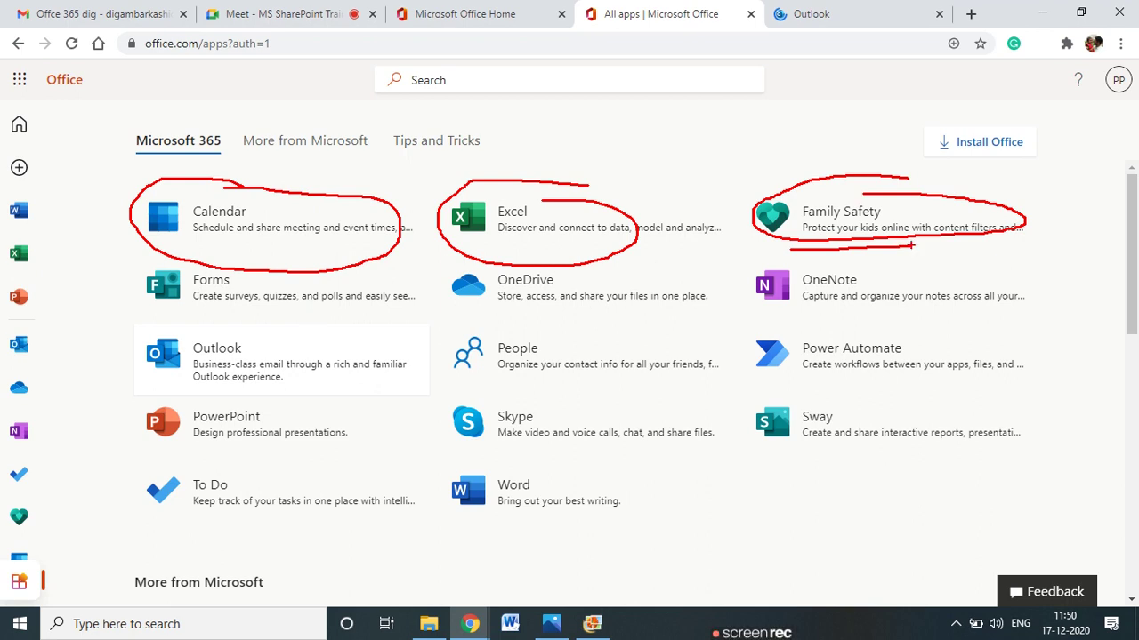
pyautogui.moveTo(296, 278)
pyautogui.mouseDown()
pyautogui.moveTo(268, 260)
pyautogui.moveTo(124, 303)
pyautogui.moveTo(373, 262)
pyautogui.moveTo(249, 256)
pyautogui.mouseUp()
pyautogui.moveTo(570, 253)
pyautogui.mouseDown()
pyautogui.moveTo(446, 258)
pyautogui.moveTo(680, 293)
pyautogui.moveTo(528, 260)
pyautogui.mouseUp()
pyautogui.moveTo(743, 255)
pyautogui.mouseDown()
pyautogui.moveTo(754, 306)
pyautogui.moveTo(949, 318)
pyautogui.moveTo(1025, 283)
pyautogui.moveTo(740, 272)
pyautogui.mouseUp()
pyautogui.moveTo(610, 338)
pyautogui.mouseDown()
pyautogui.moveTo(481, 329)
pyautogui.moveTo(461, 395)
pyautogui.moveTo(731, 379)
pyautogui.moveTo(633, 335)
pyautogui.moveTo(584, 328)
pyautogui.mouseUp()
pyautogui.moveTo(281, 338)
pyautogui.mouseDown()
pyautogui.moveTo(245, 335)
pyautogui.moveTo(111, 373)
pyautogui.moveTo(382, 397)
pyautogui.moveTo(296, 342)
pyautogui.moveTo(219, 339)
pyautogui.mouseUp()
pyautogui.moveTo(285, 403)
pyautogui.mouseDown()
pyautogui.moveTo(194, 395)
pyautogui.moveTo(344, 459)
pyautogui.moveTo(229, 406)
pyautogui.mouseUp()
pyautogui.moveTo(494, 436)
pyautogui.mouseDown()
pyautogui.moveTo(476, 441)
pyautogui.moveTo(698, 434)
pyautogui.moveTo(425, 409)
pyautogui.moveTo(484, 441)
pyautogui.mouseUp()
pyautogui.moveTo(561, 467)
pyautogui.mouseDown()
pyautogui.moveTo(458, 466)
pyautogui.moveTo(644, 500)
pyautogui.moveTo(566, 479)
pyautogui.mouseUp()
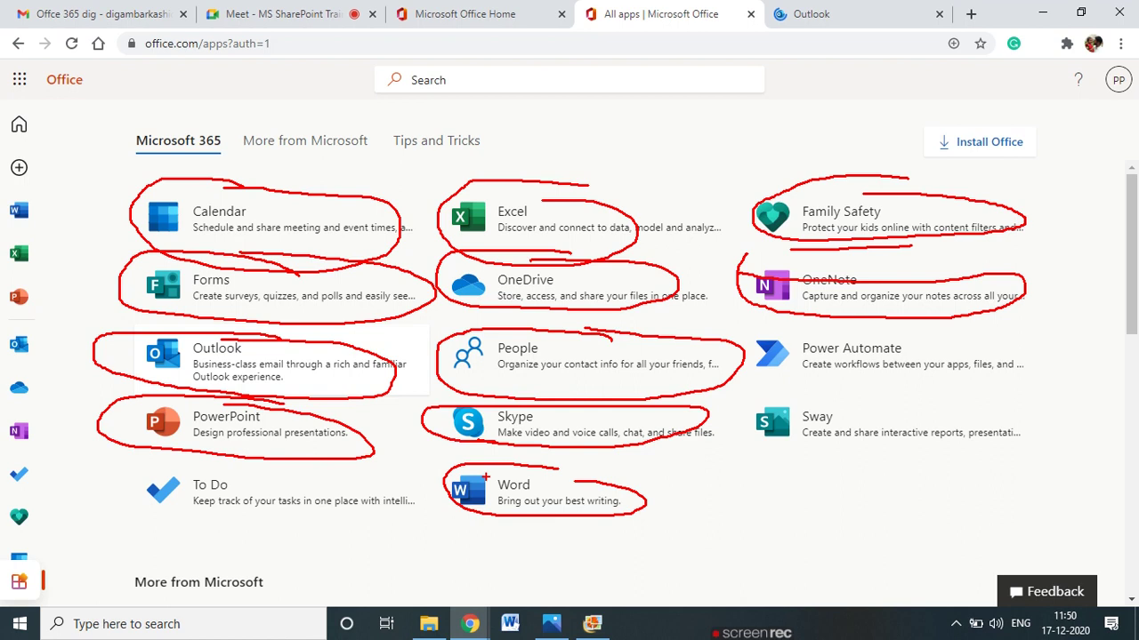
pyautogui.moveTo(296, 480)
pyautogui.mouseDown()
pyautogui.moveTo(222, 469)
pyautogui.moveTo(360, 514)
pyautogui.moveTo(330, 492)
pyautogui.mouseUp()
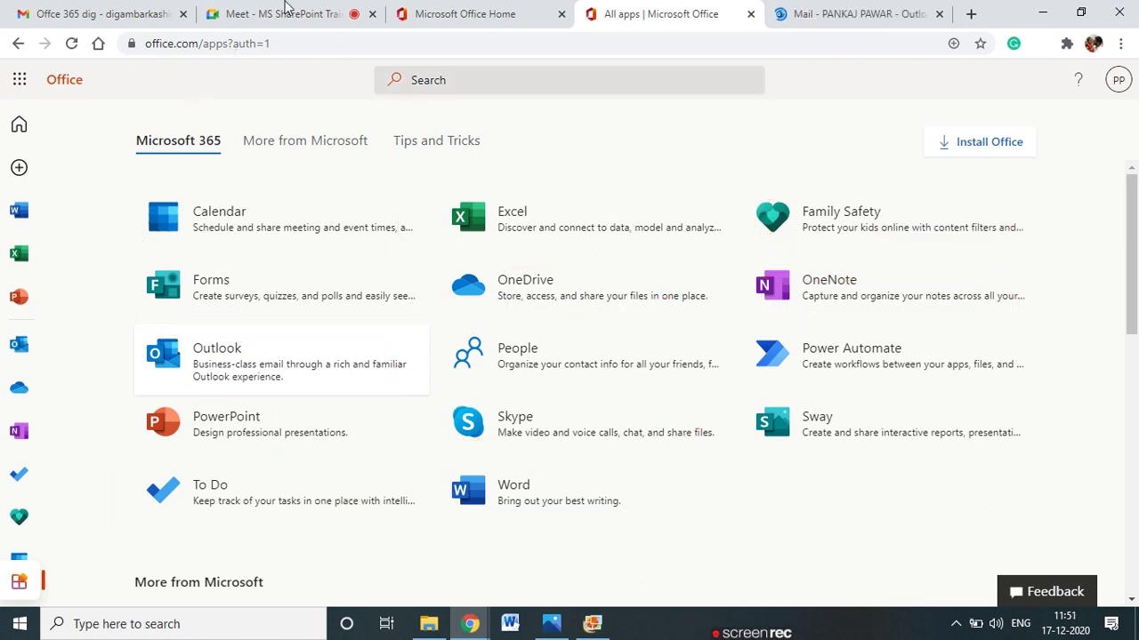
# Switch to the Google Meet call and admit the participant waiting to join.
pyautogui.click(289, 11)
pyautogui.click(731, 163)
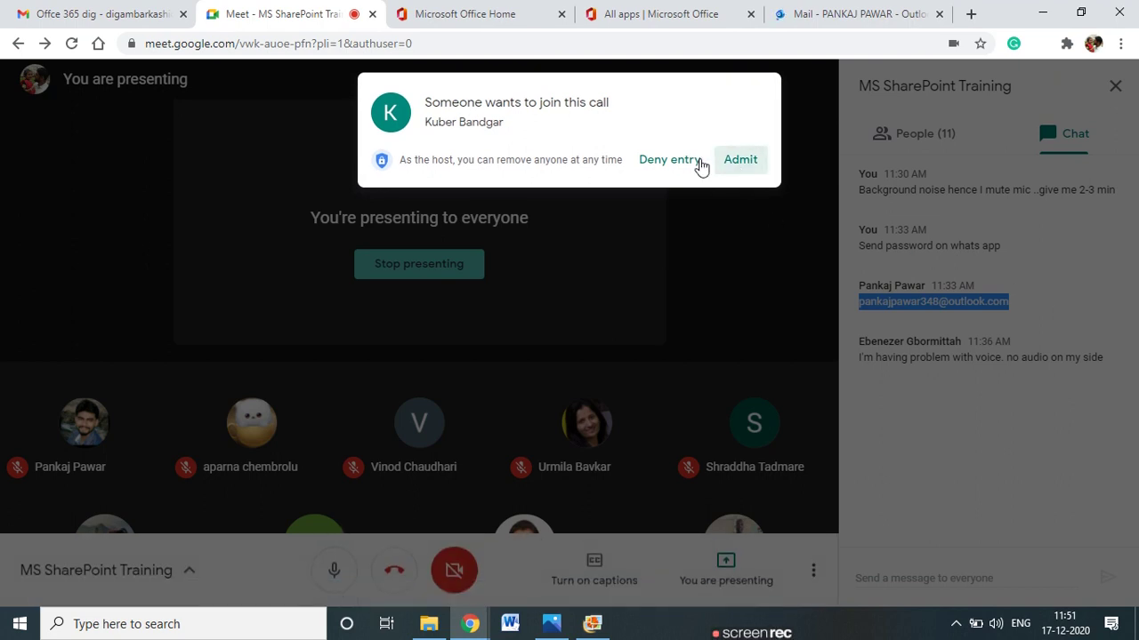
# View the Outlook inbox and return to the All apps page.
pyautogui.click(828, 11)
pyautogui.click(711, 14)
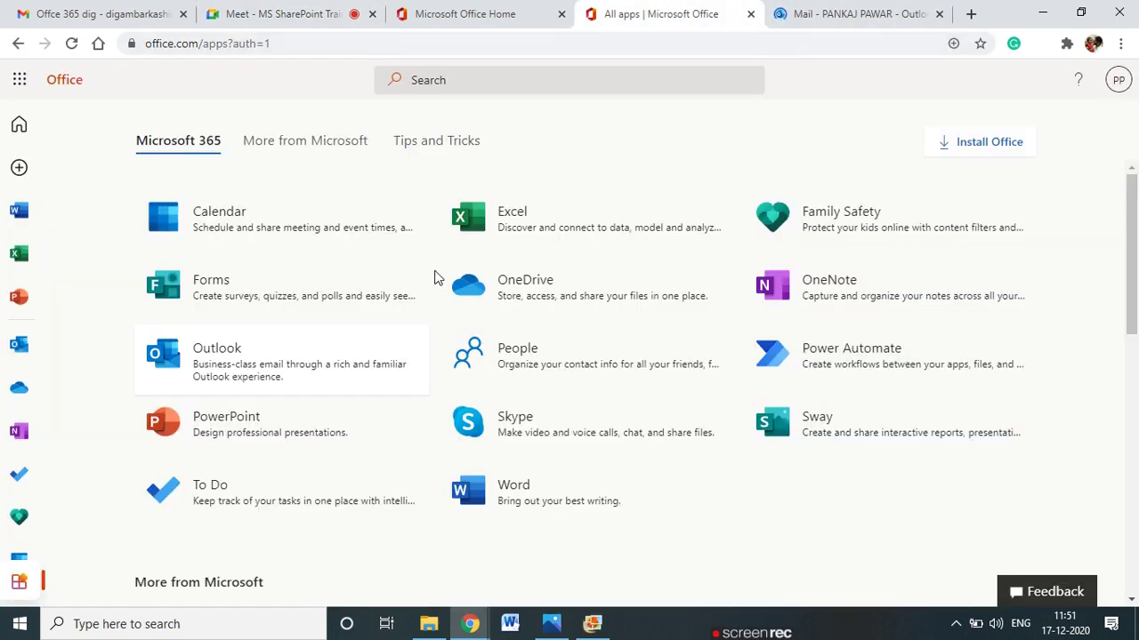
pyautogui.click(825, 11)
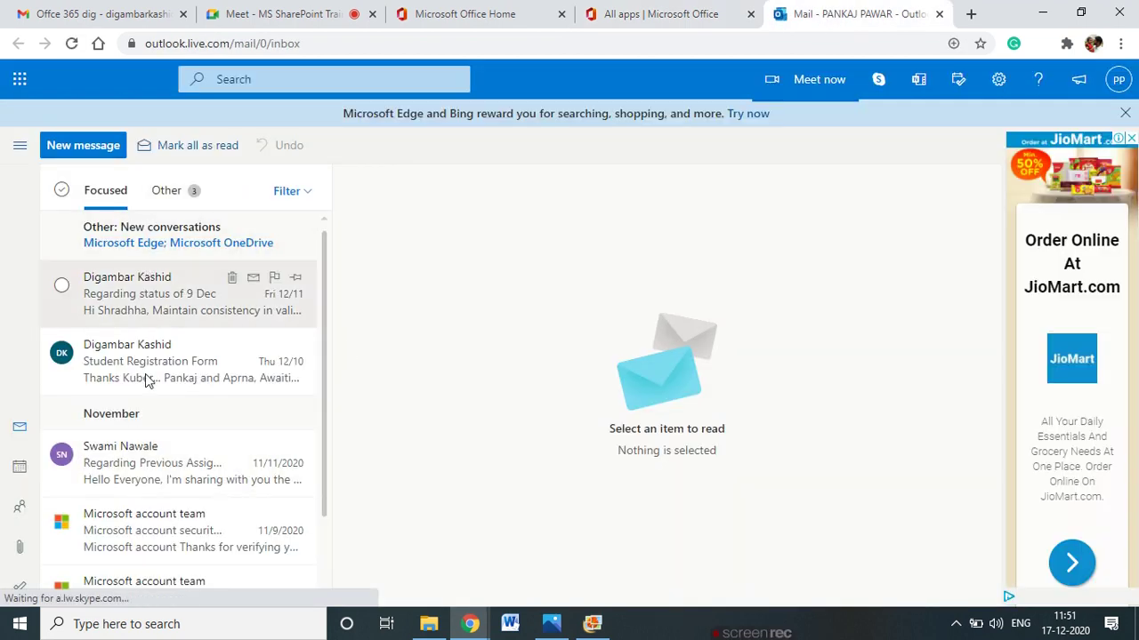
pyautogui.click(598, 8)
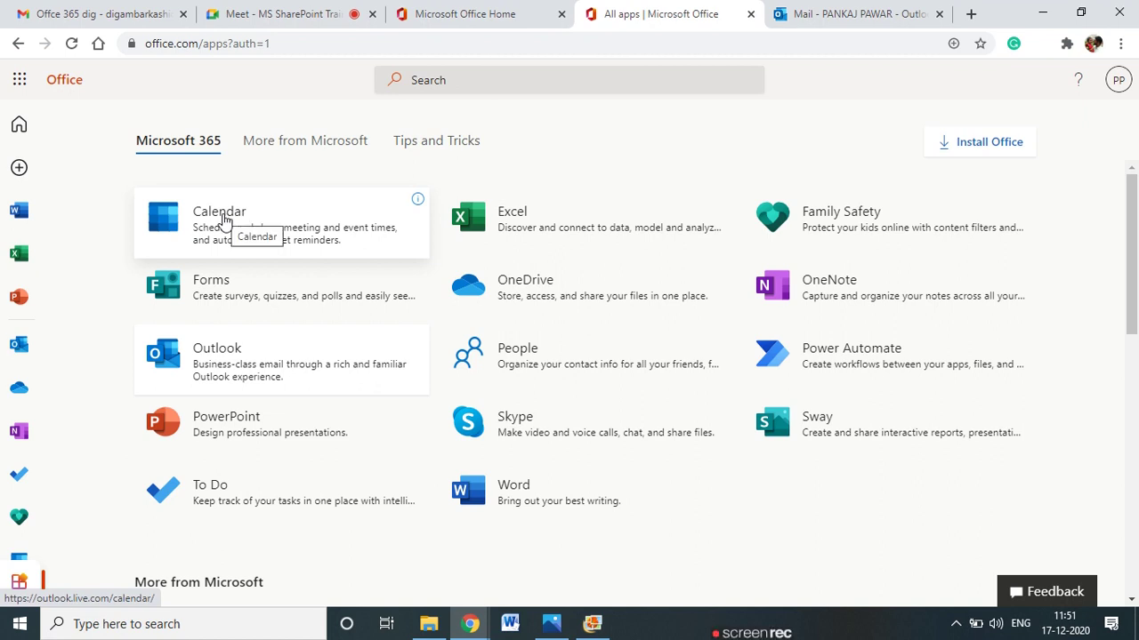
# Create a blank Excel workbook and enter the headers Emp No in A1 and Emp Name in B1.
pyautogui.click(536, 222)
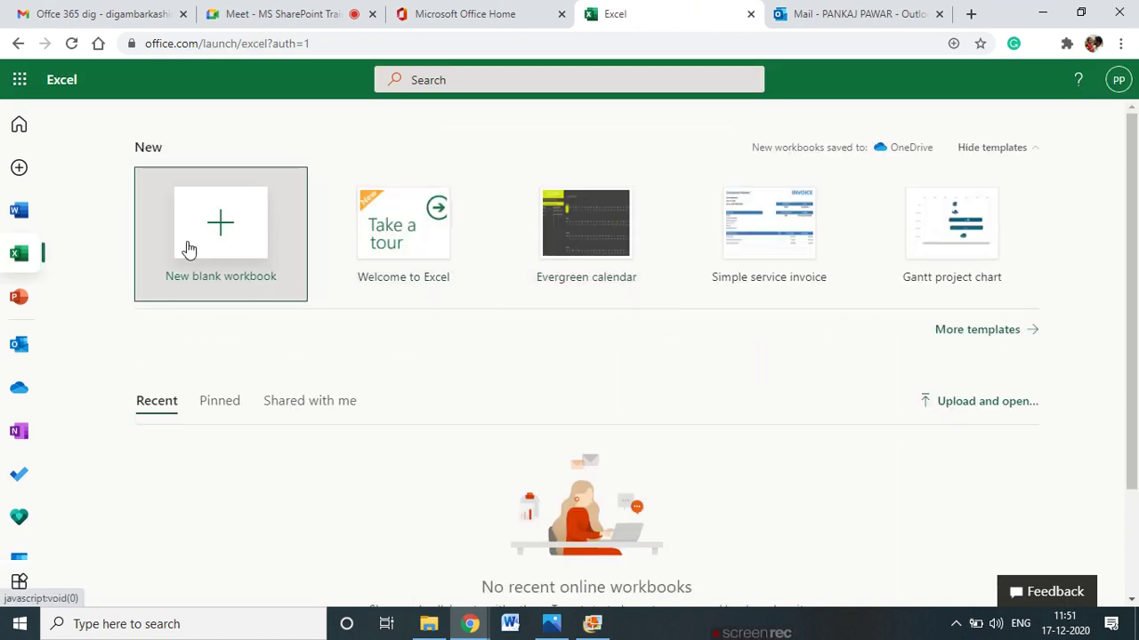
pyautogui.click(212, 240)
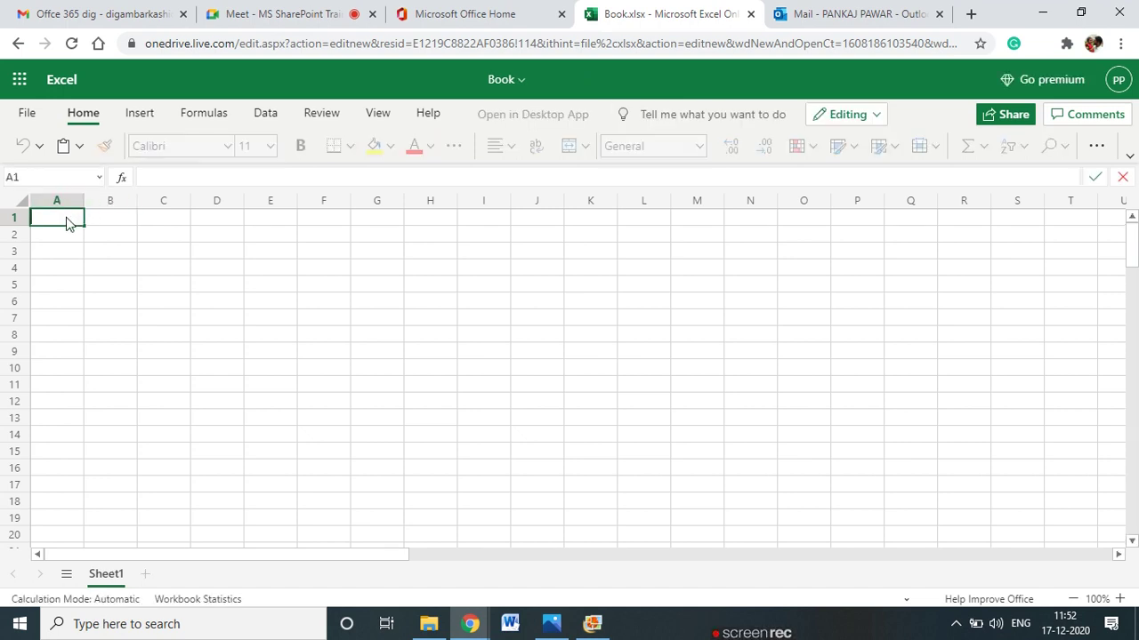
pyautogui.write('p No')
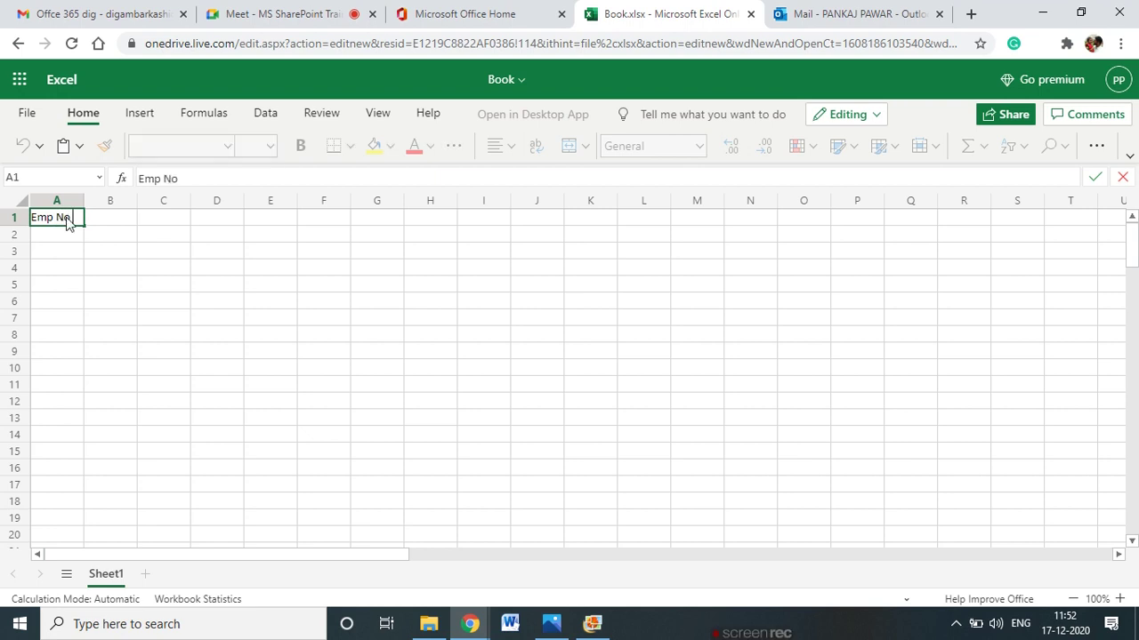
pyautogui.press('Tab')
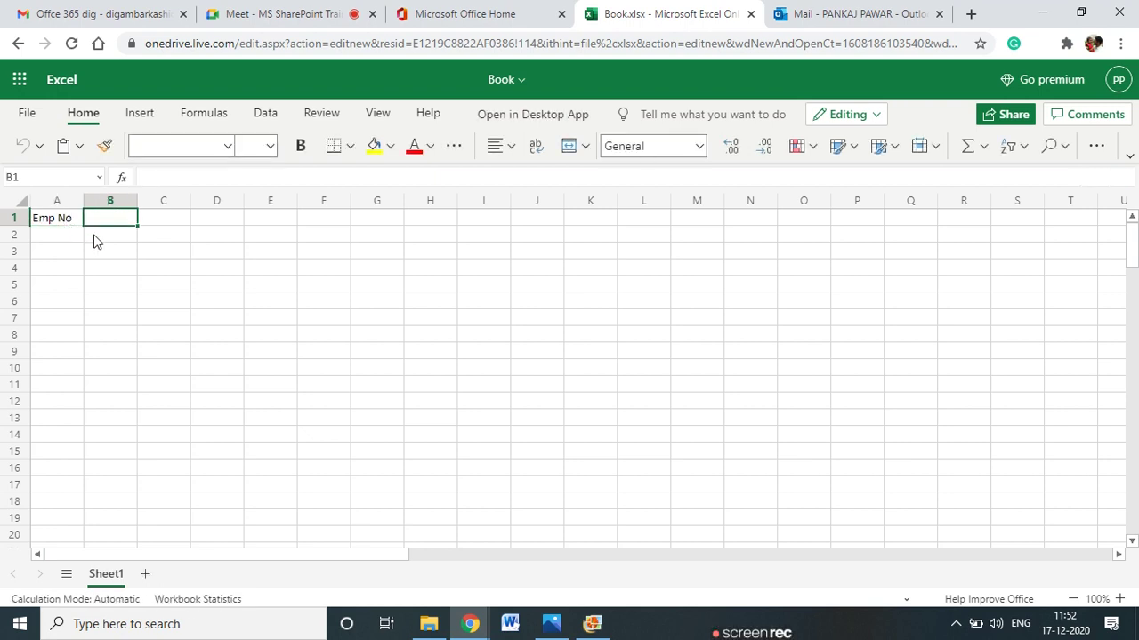
pyautogui.write('Emp Name')
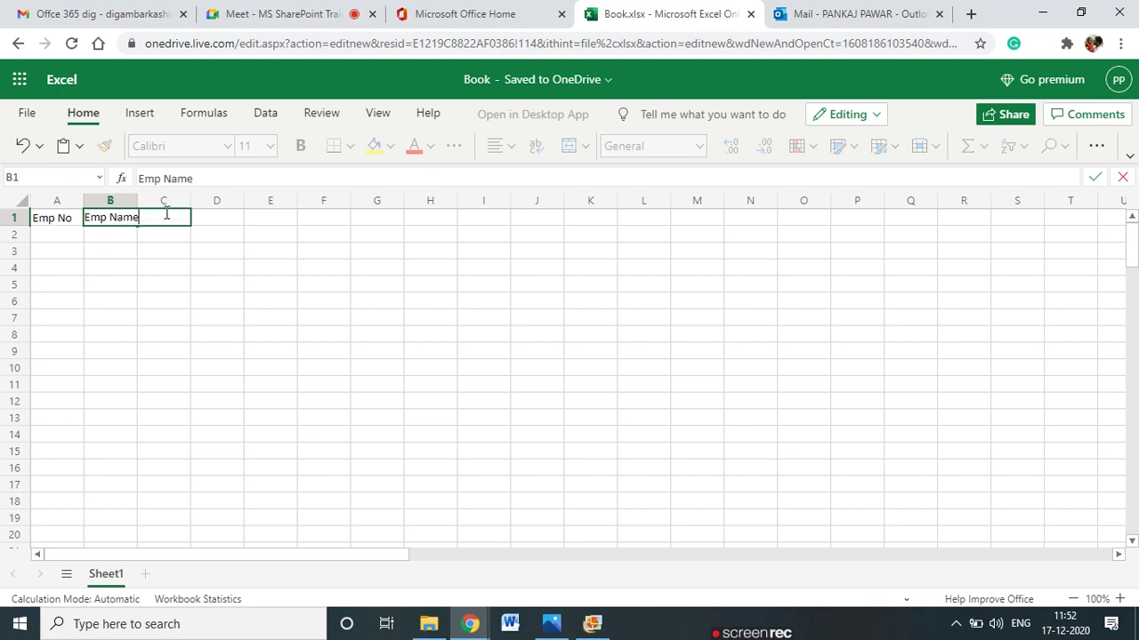
pyautogui.click(172, 267)
# Widen columns B and C and enter the header Contact in C1.
pyautogui.moveTo(137, 199); pyautogui.dragTo(204, 201)
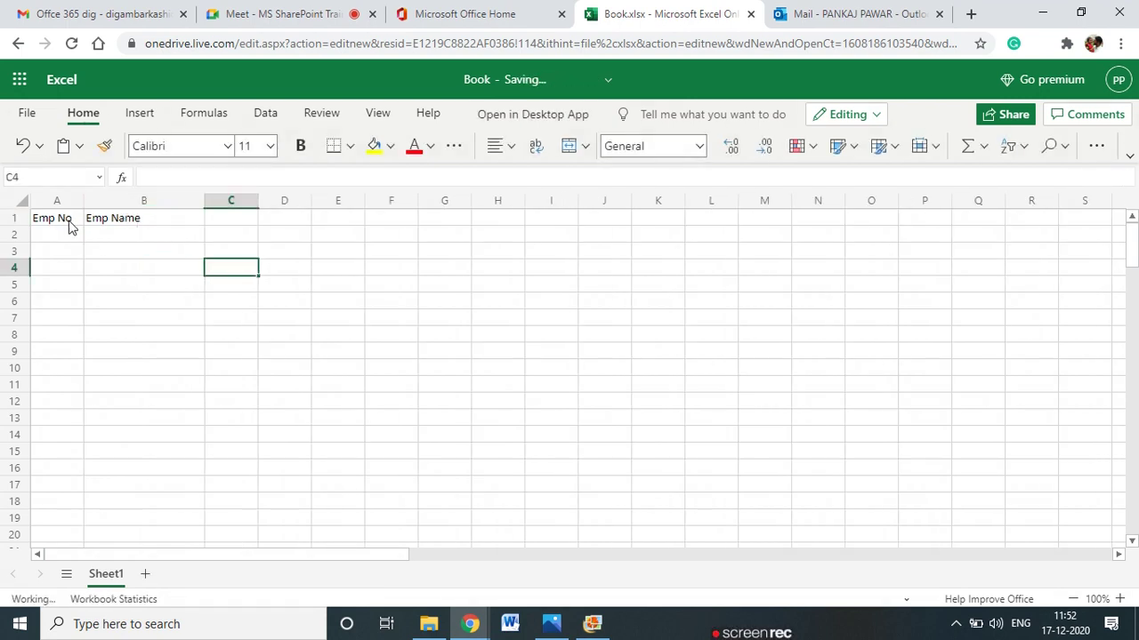
pyautogui.click(118, 226)
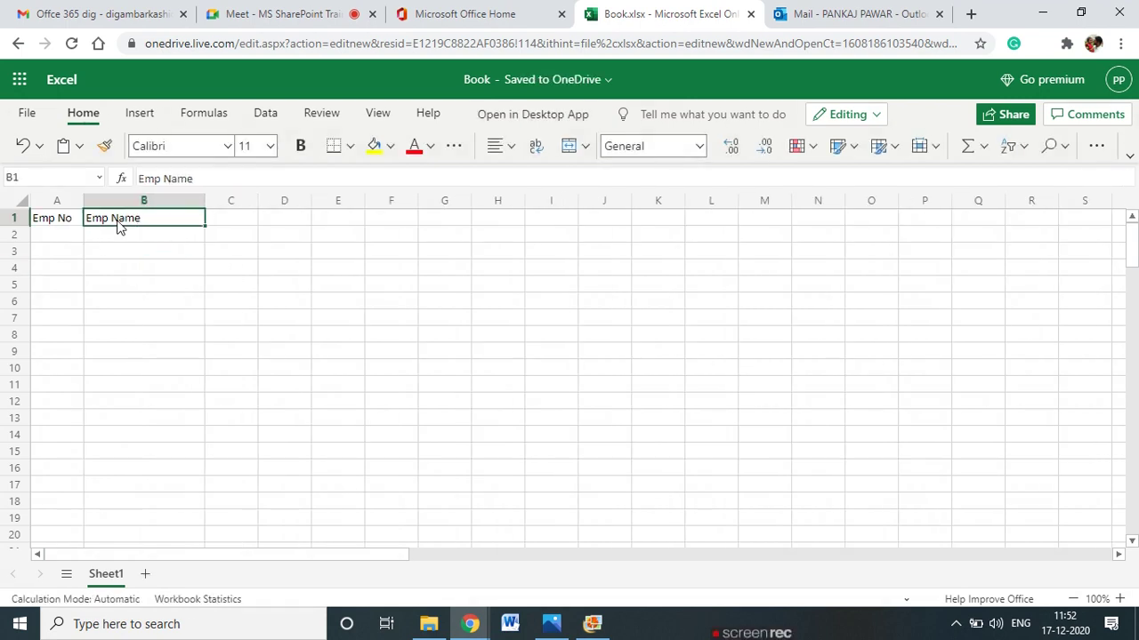
pyautogui.click(242, 217)
pyautogui.moveTo(259, 200); pyautogui.dragTo(330, 203)
pyautogui.write('Con')
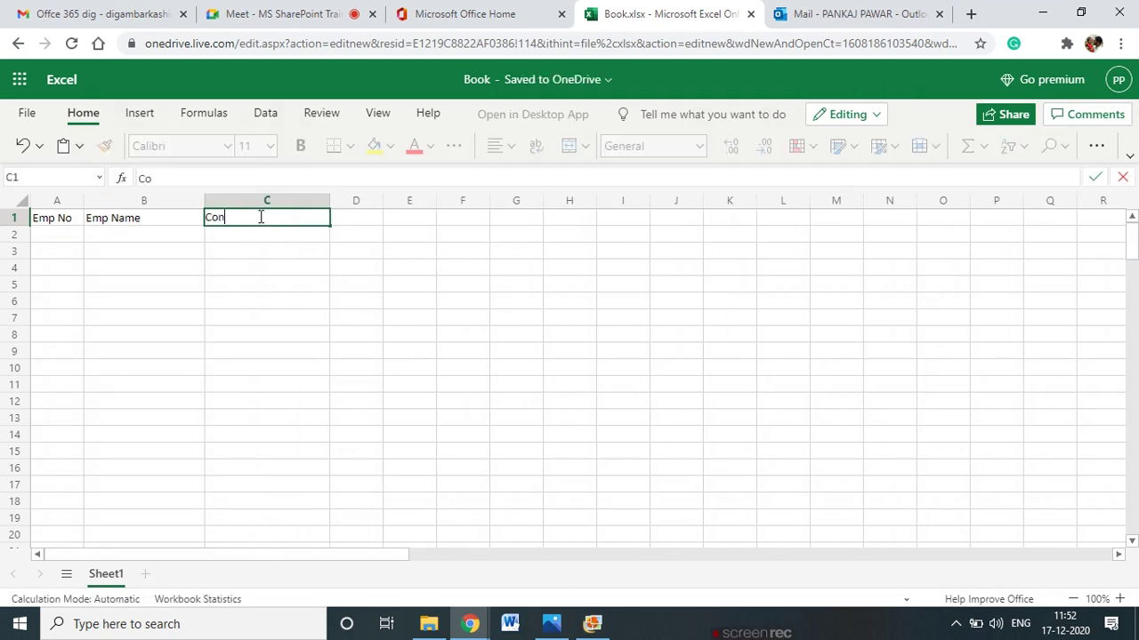
pyautogui.write('tact')
pyautogui.press('Tab')
# Enter the headers Address in D1 and DOB in E1, widening column E.
pyautogui.write('E')
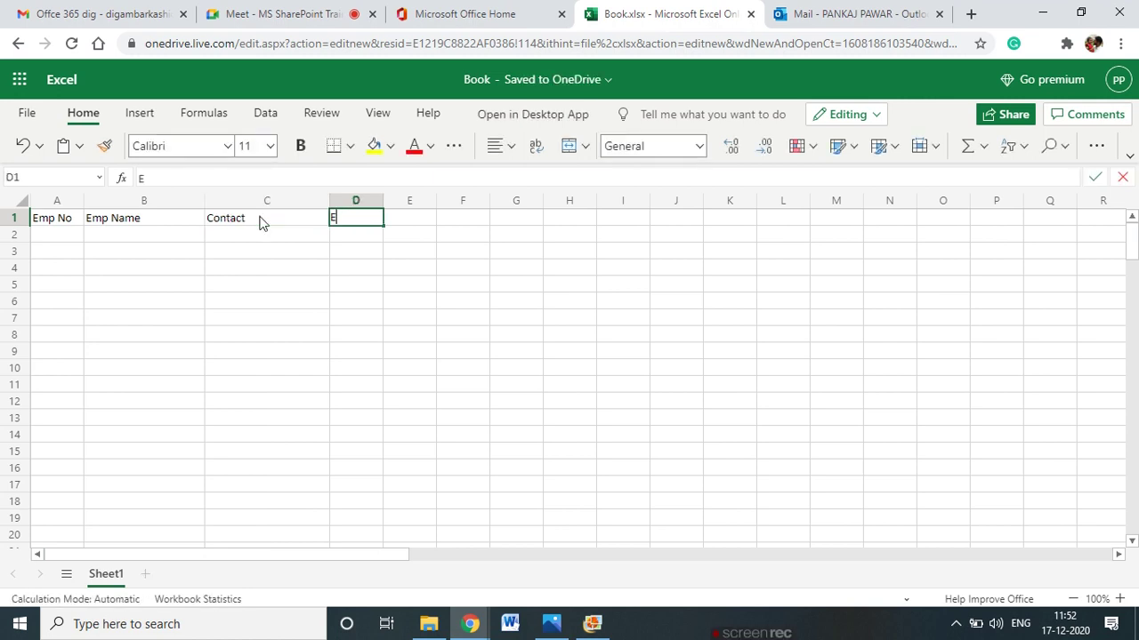
pyautogui.write('ddress')
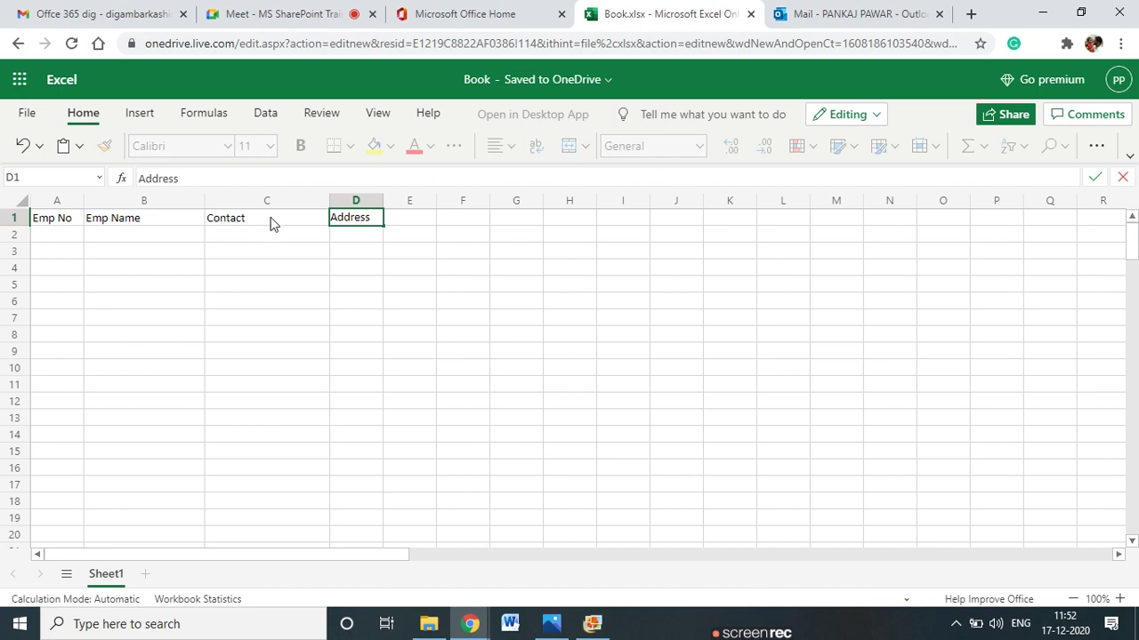
pyautogui.click(441, 202)
pyautogui.moveTo(440, 202); pyautogui.dragTo(520, 201)
pyautogui.click(442, 222)
pyautogui.doubleClick(443, 220)
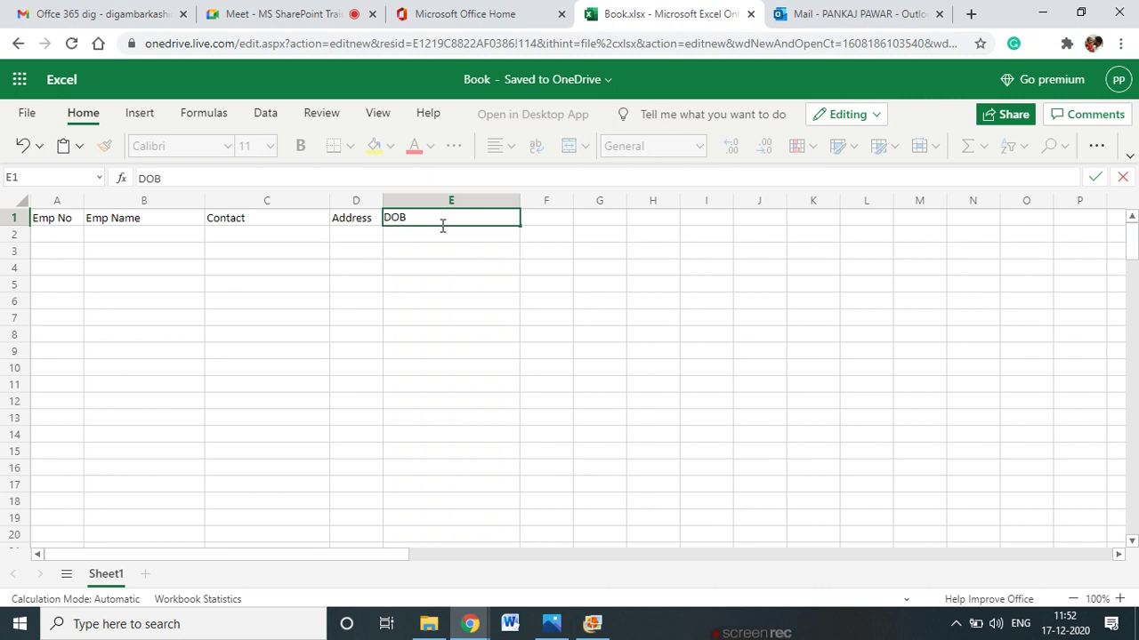
pyautogui.click(474, 268)
# Widen column F and make the header cells A1 to E1 bold.
pyautogui.moveTo(574, 200); pyautogui.dragTo(656, 196)
pyautogui.click(595, 220)
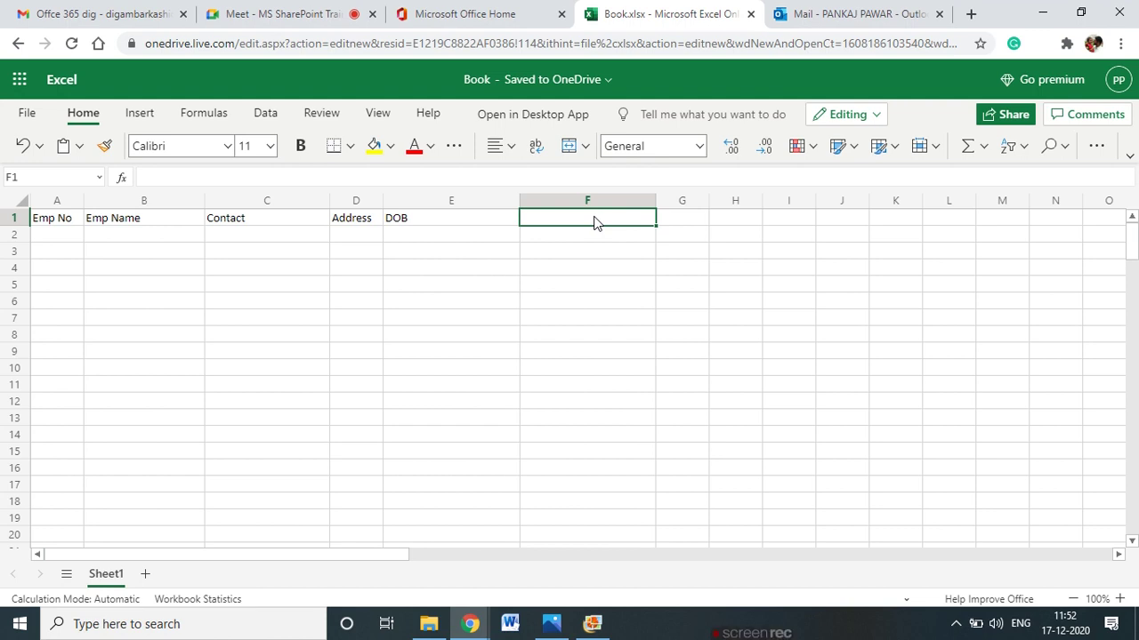
pyautogui.moveTo(258, 218); pyautogui.dragTo(445, 226)
pyautogui.moveTo(70, 225); pyautogui.dragTo(439, 223)
pyautogui.click(303, 147)
pyautogui.click(310, 317)
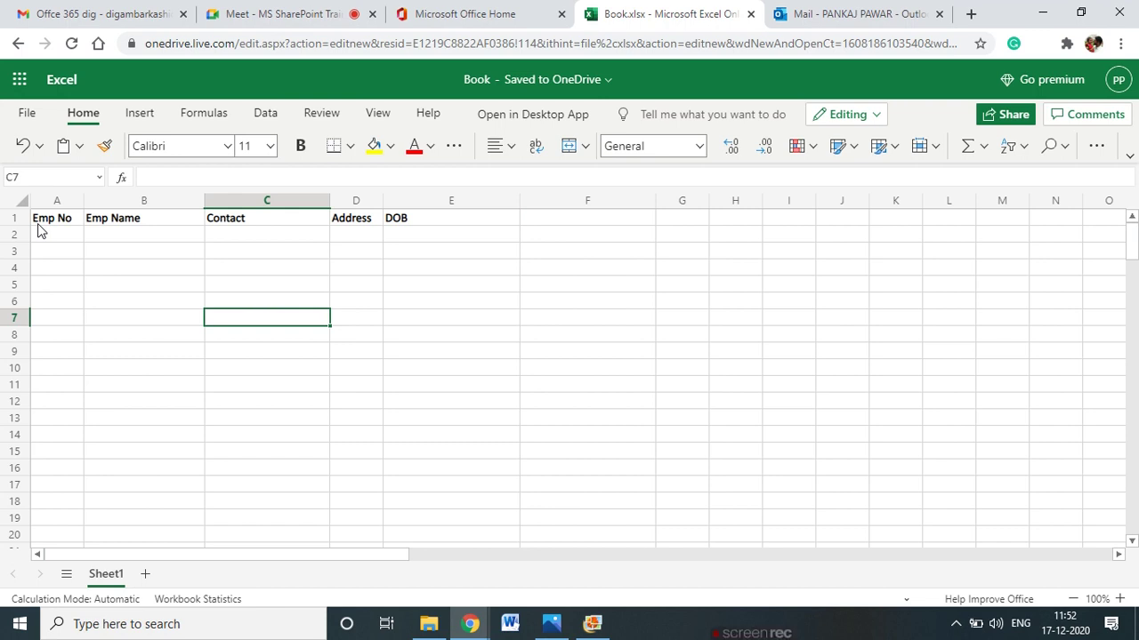
# Rename the workbook as Emp Details and check its save location.
pyautogui.click(583, 285)
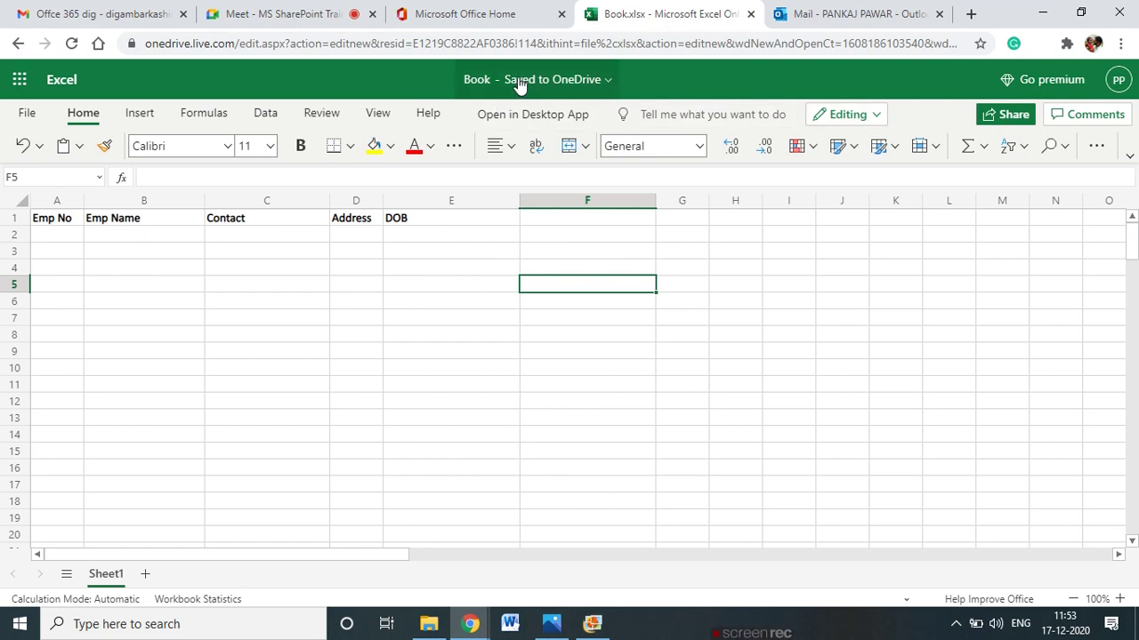
pyautogui.click(477, 80)
pyautogui.write('Emp Detai')
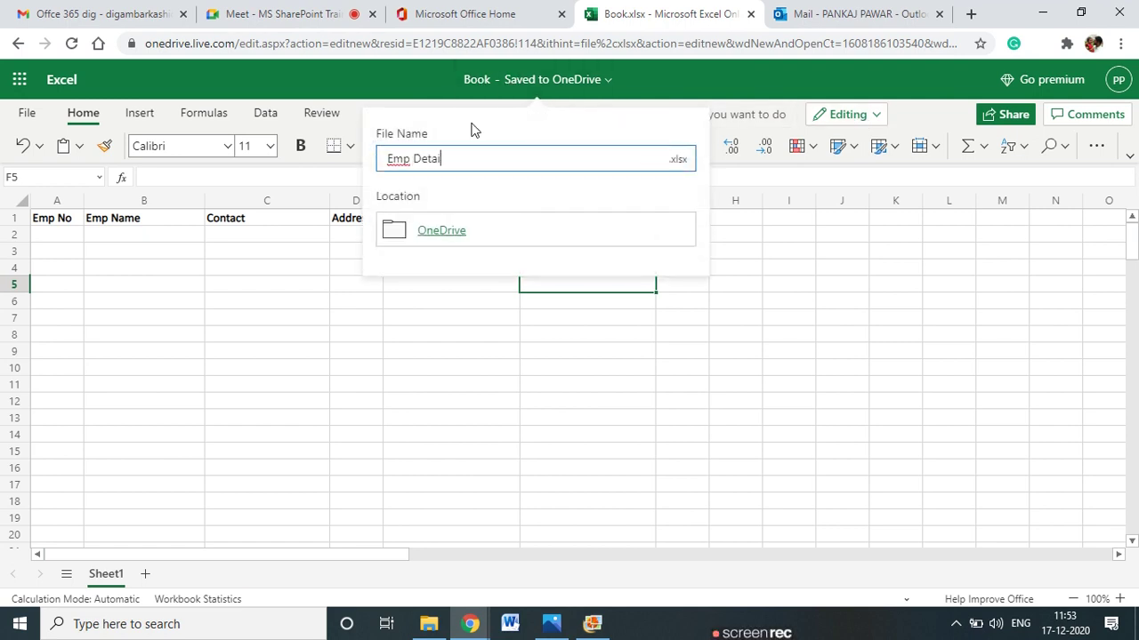
pyautogui.press('Return')
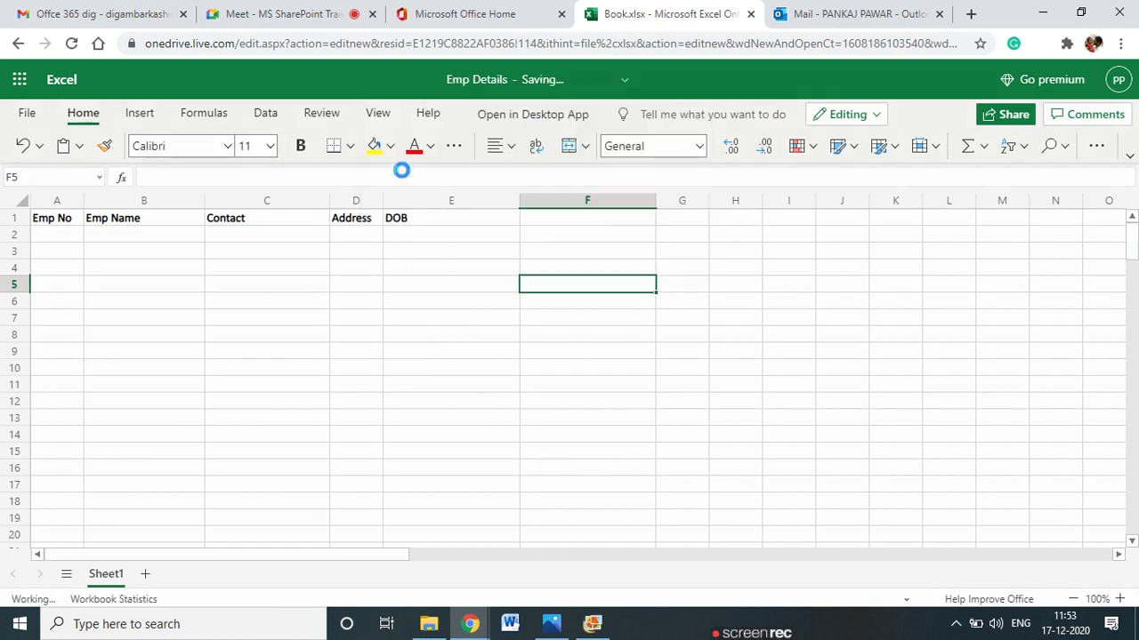
pyautogui.click(626, 81)
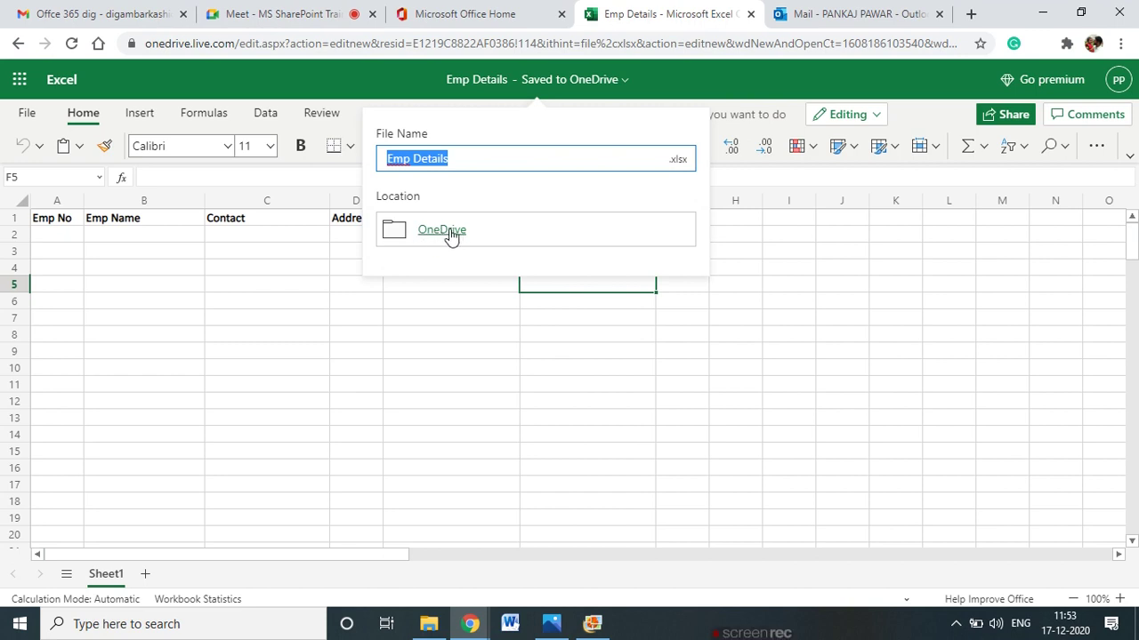
pyautogui.click(409, 330)
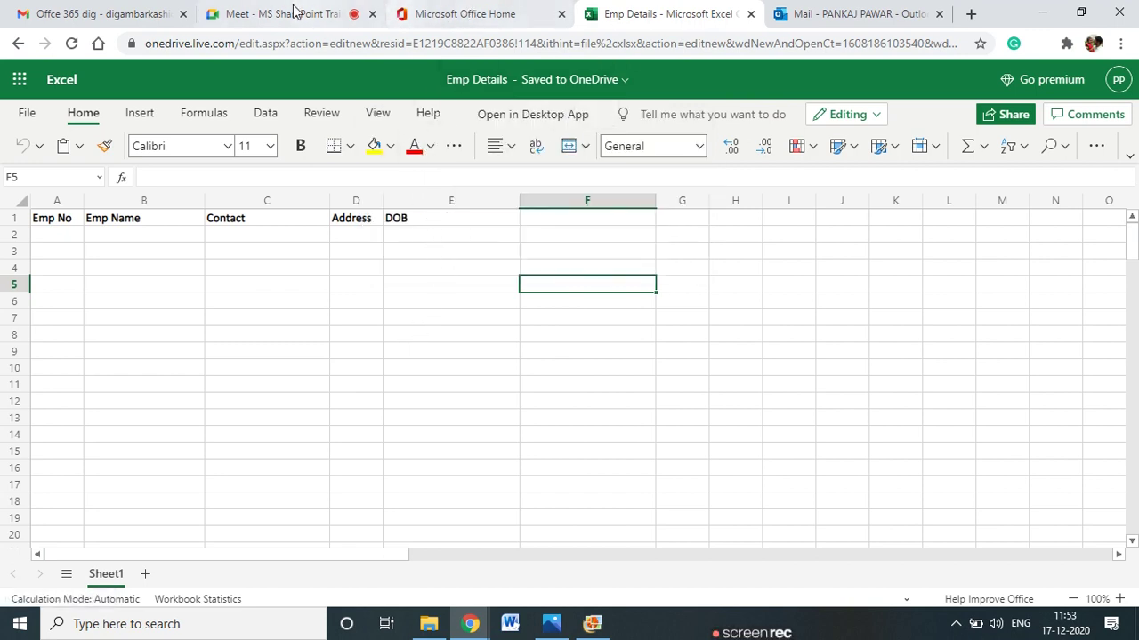
# Switch to the Google Meet call, check the participants and activate the chat message field.
pyautogui.click(322, 11)
pyautogui.click(986, 478)
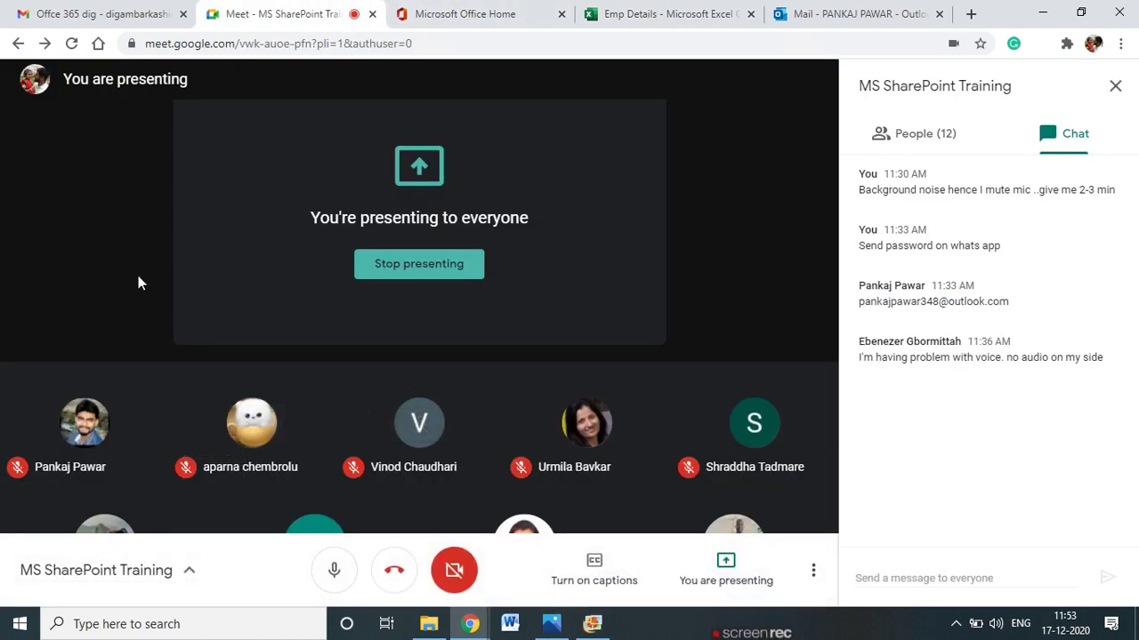
pyautogui.moveTo(428, 432)
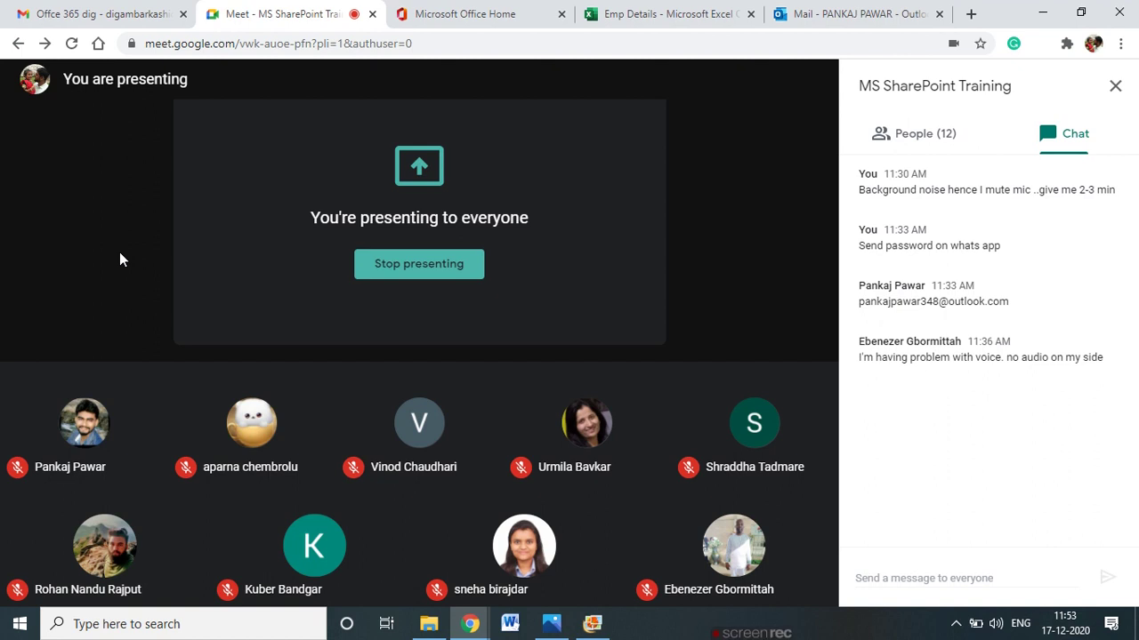
pyautogui.click(923, 576)
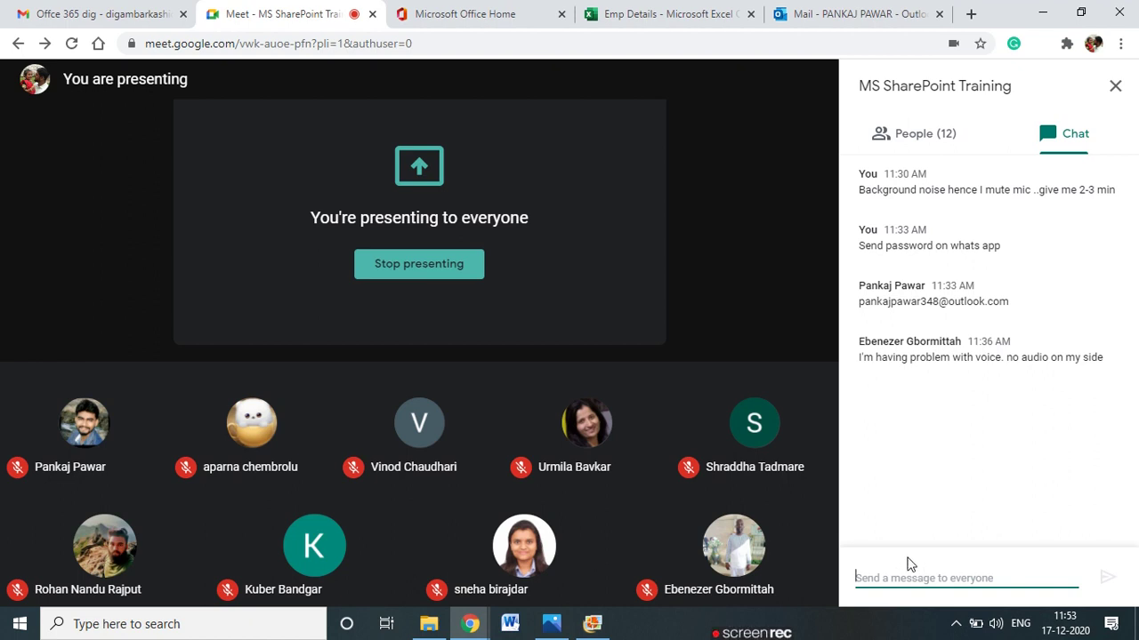
pyautogui.moveTo(813, 229)
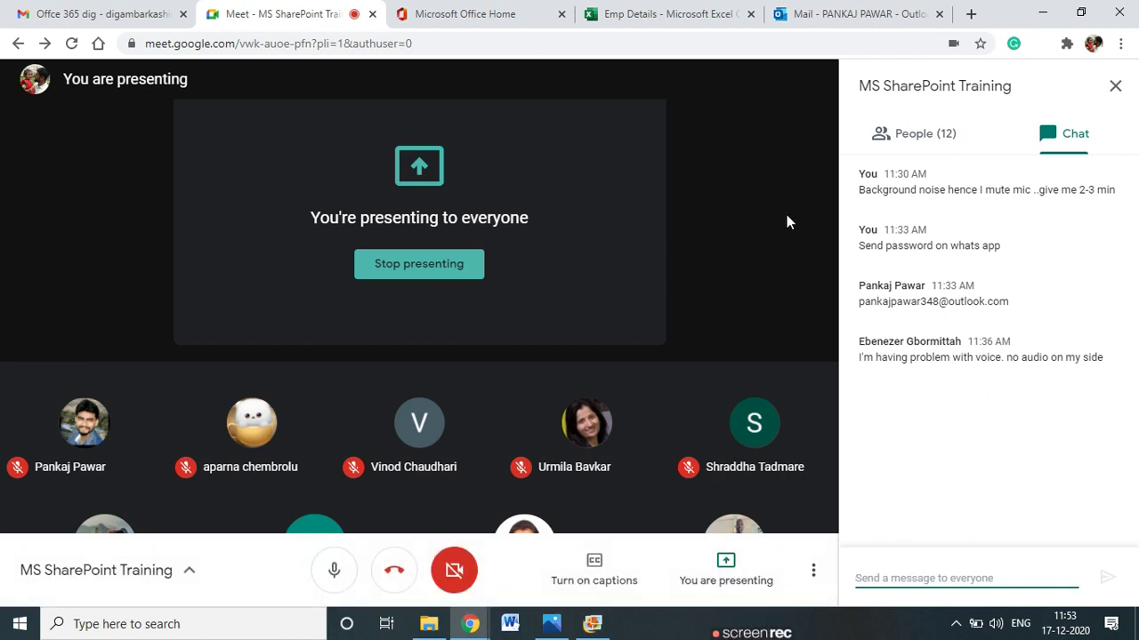
# Return to the Emp Details workbook in Excel and point out the Emp No, Emp Name and Contact headers.
pyautogui.click(646, 12)
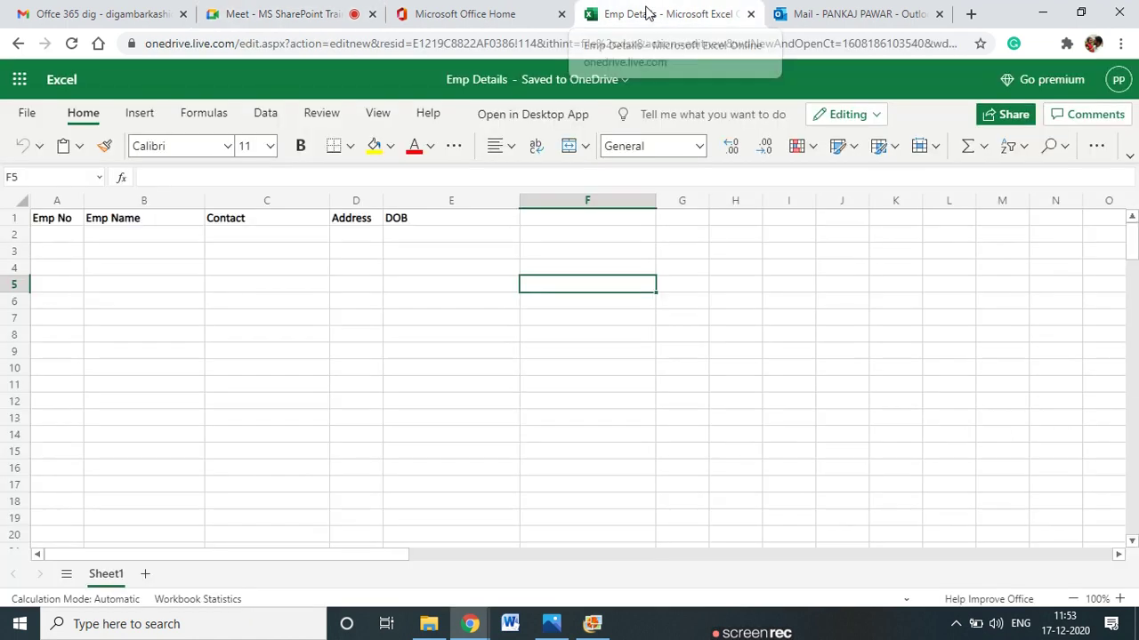
pyautogui.click(63, 227)
pyautogui.click(96, 227)
pyautogui.click(249, 227)
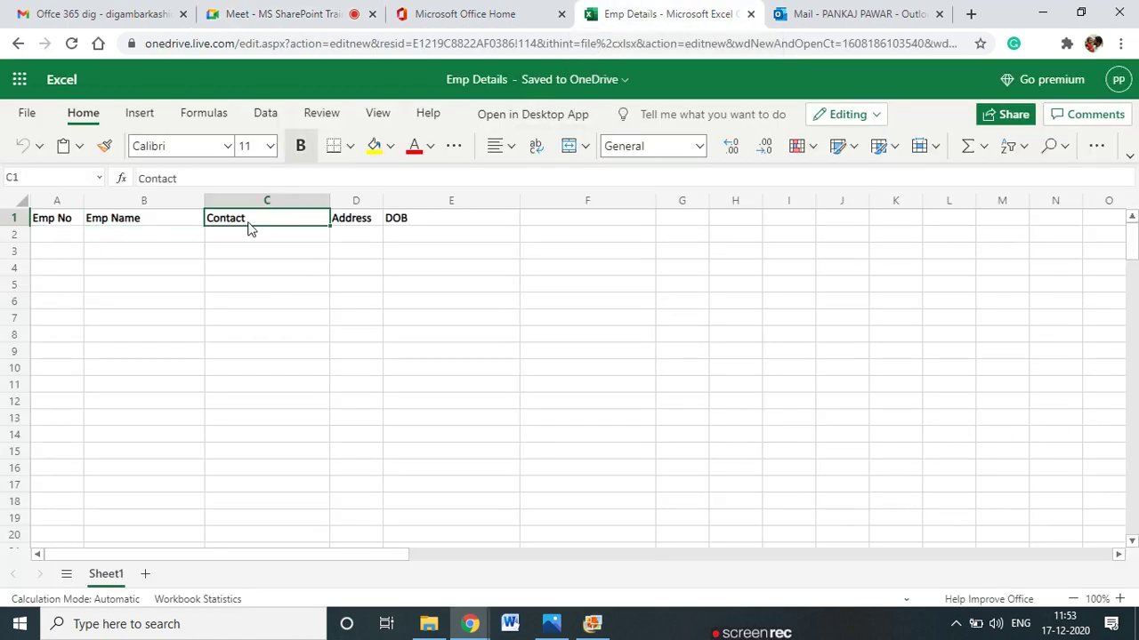
# Open OneDrive in place of the Outlook inbox and dismiss the premium offer to view My files.
pyautogui.click(859, 10)
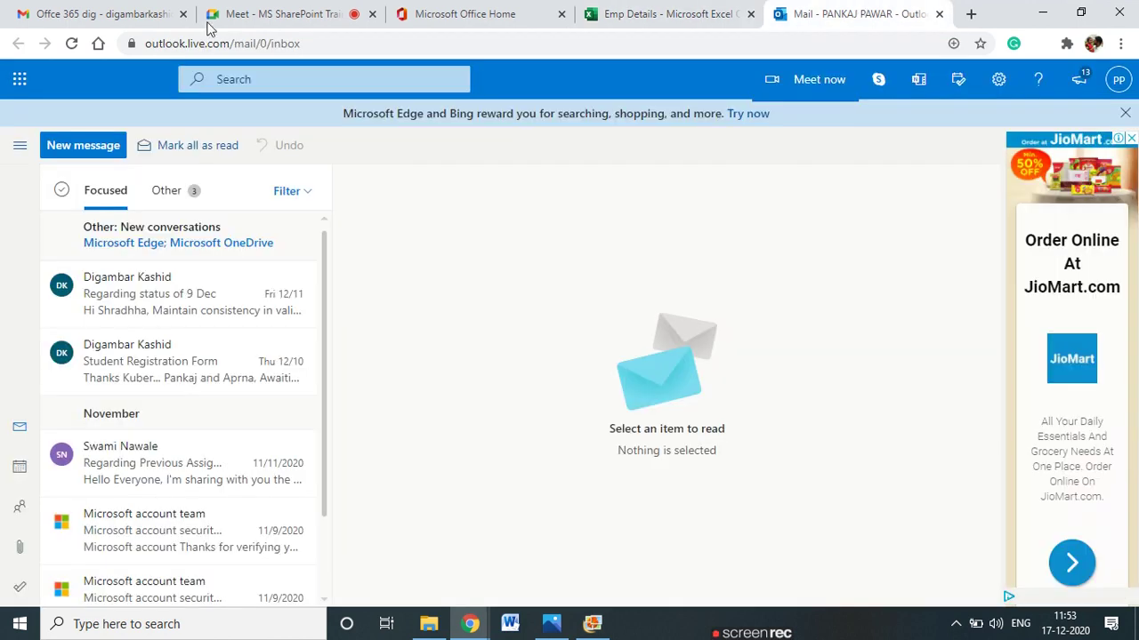
pyautogui.click(18, 79)
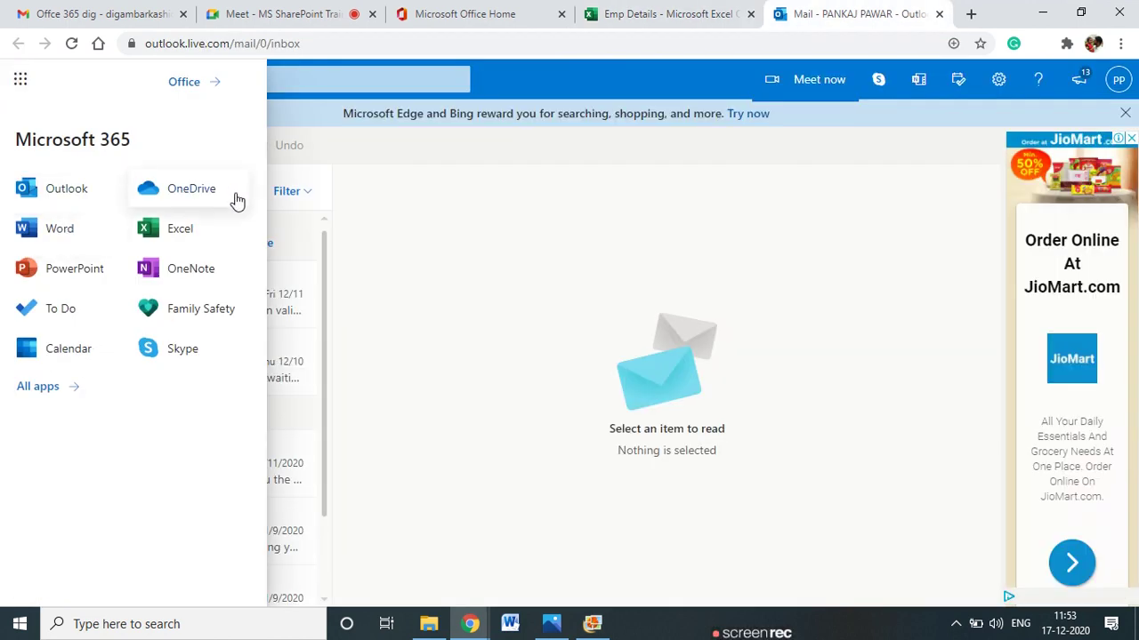
pyautogui.click(236, 194)
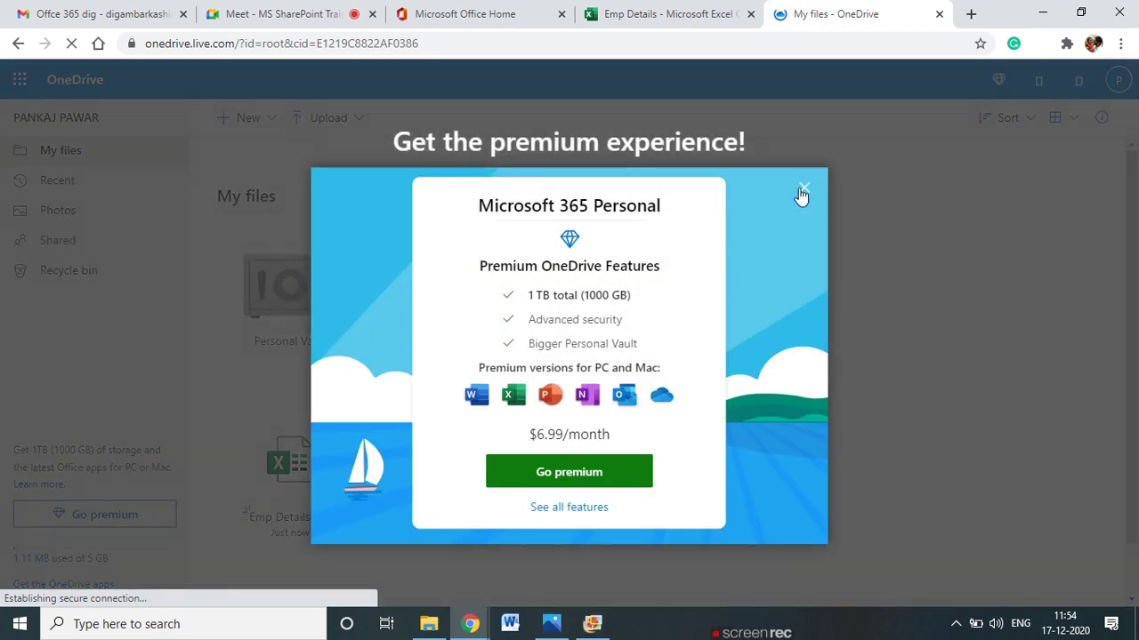
pyautogui.click(804, 188)
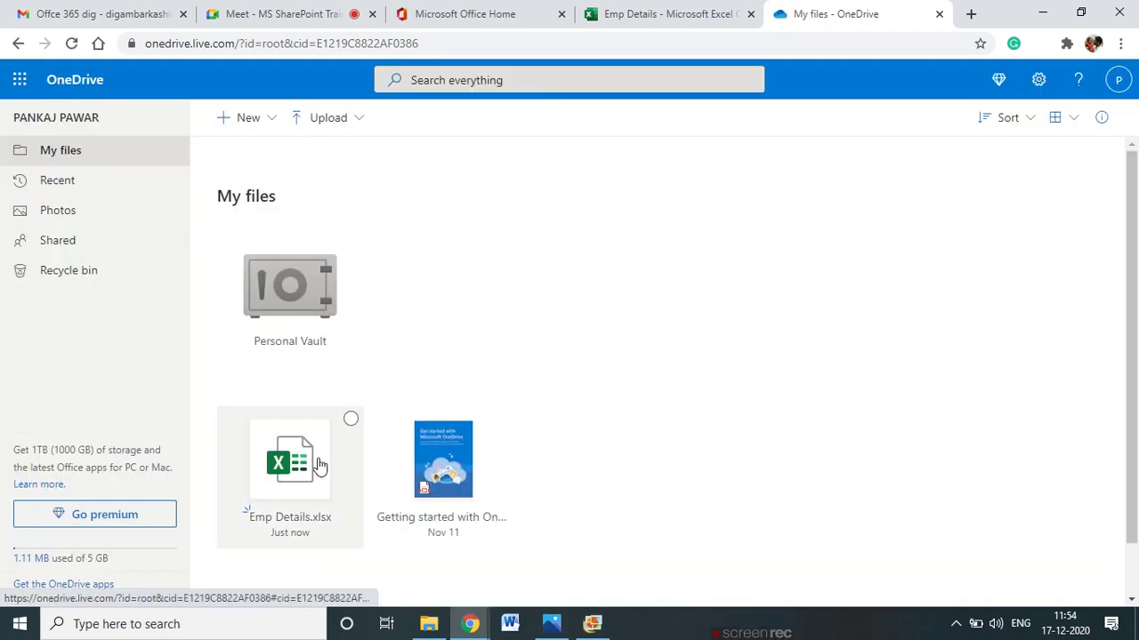
# Switch to the Google Meet call and copy the participant's e-mail address from the latest chat message.
pyautogui.click(704, 16)
pyautogui.click(317, 10)
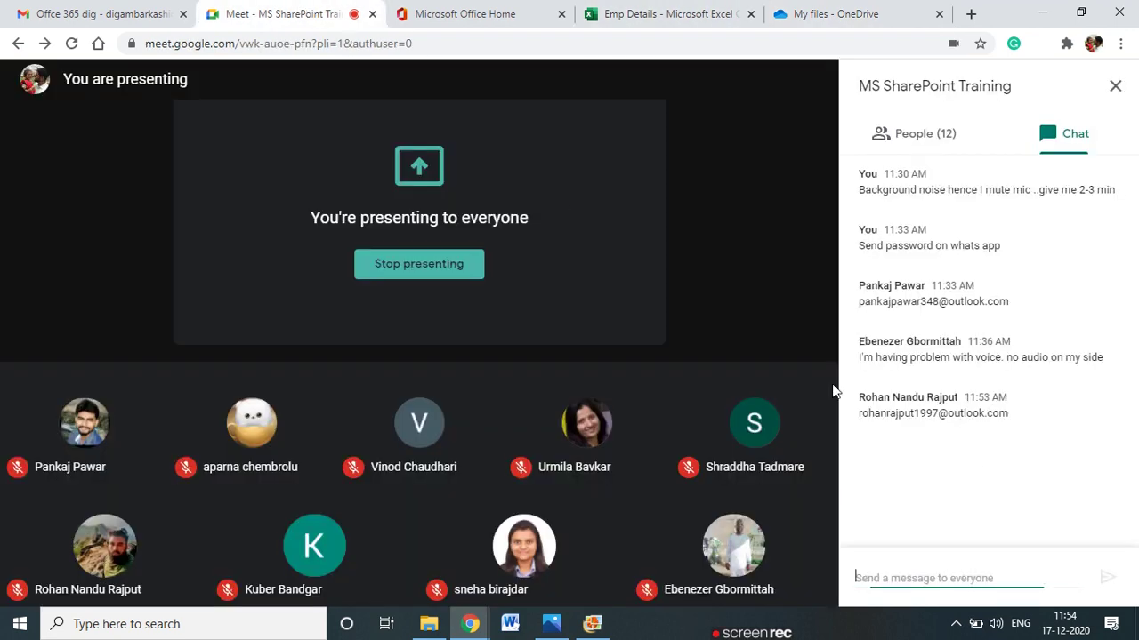
pyautogui.moveTo(1010, 413); pyautogui.dragTo(859, 420)
pyautogui.hotkey('ctrl', 'c')
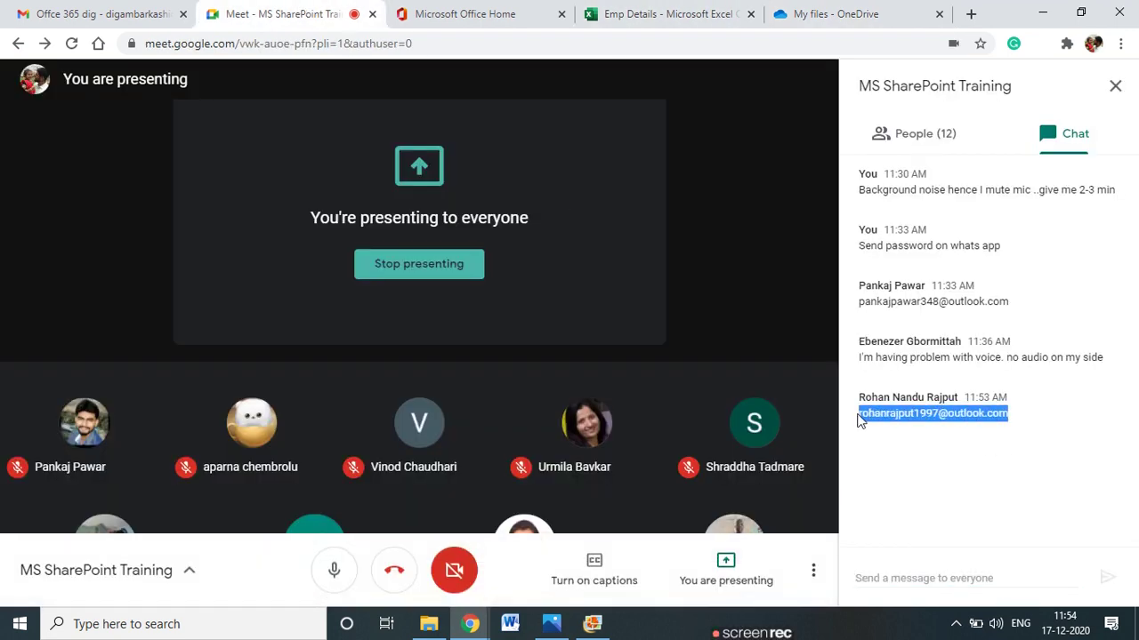
# Return to Excel, start sharing the Emp Details workbook and paste the participant's e-mail address as the recipient.
pyautogui.click(667, 14)
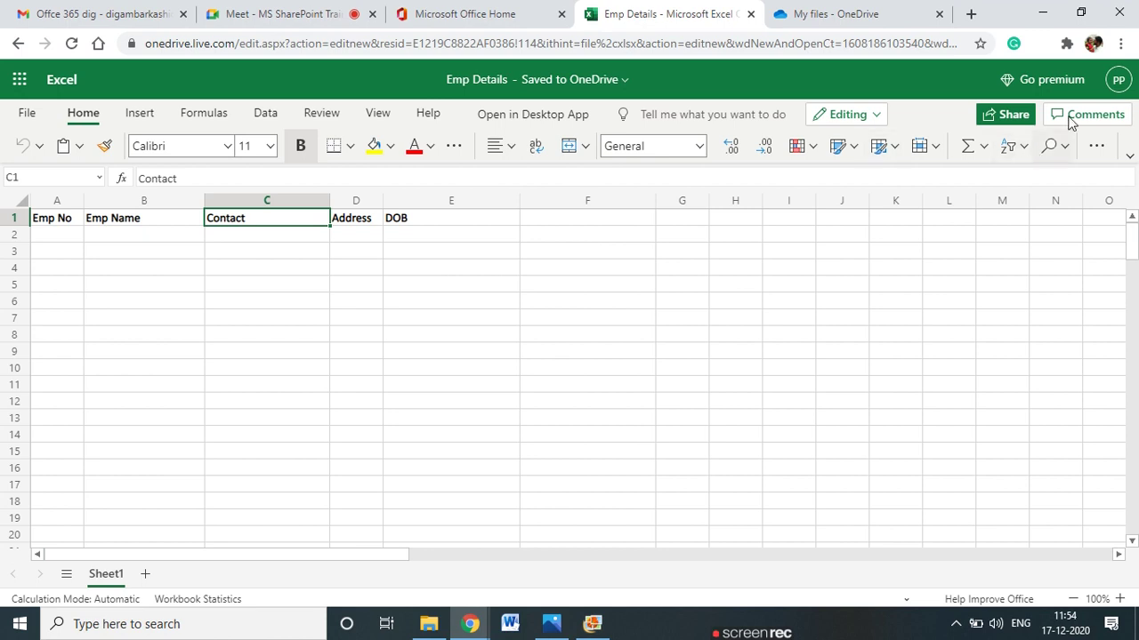
pyautogui.click(1008, 110)
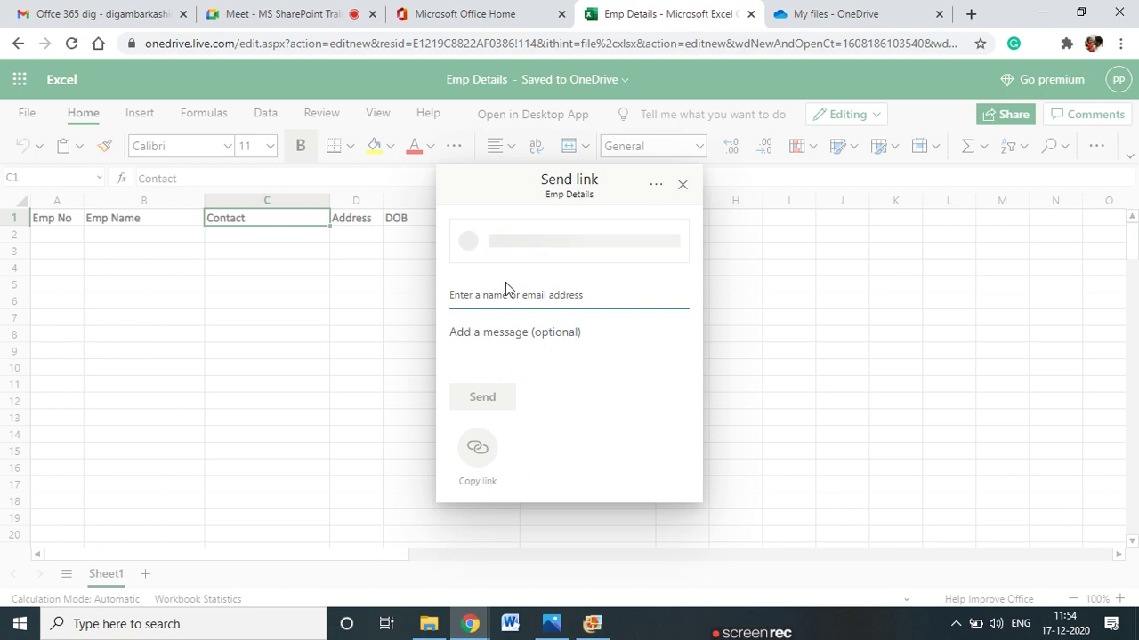
pyautogui.hotkey('ctrl', 'v')
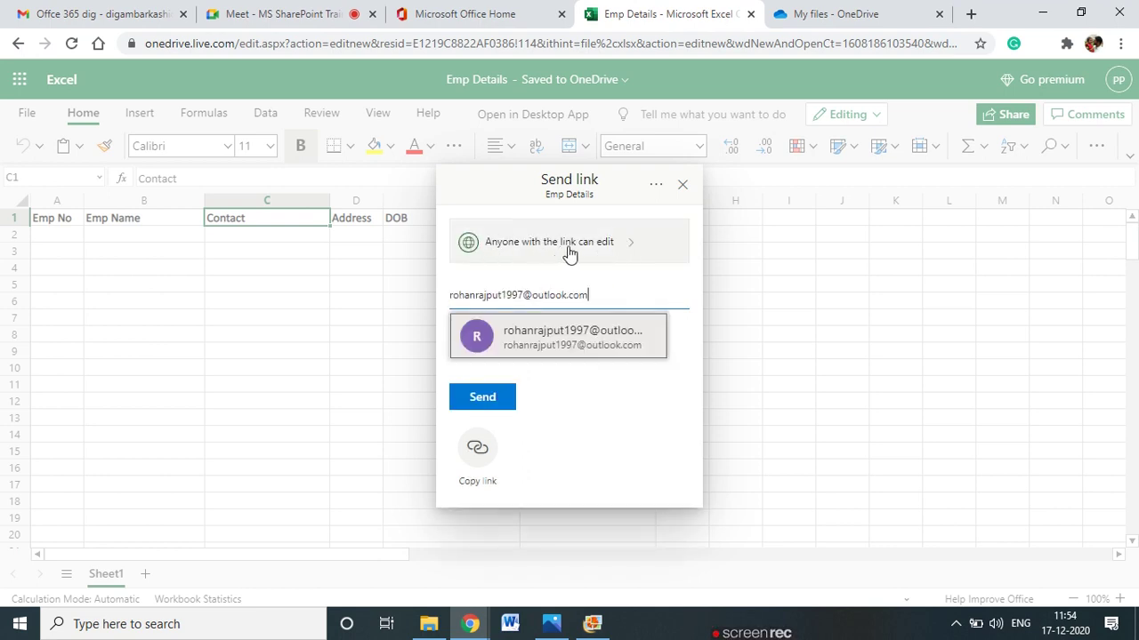
# Review the sharing link's settings, including the premium password protection offer, and apply them with editing allowed.
pyautogui.click(633, 254)
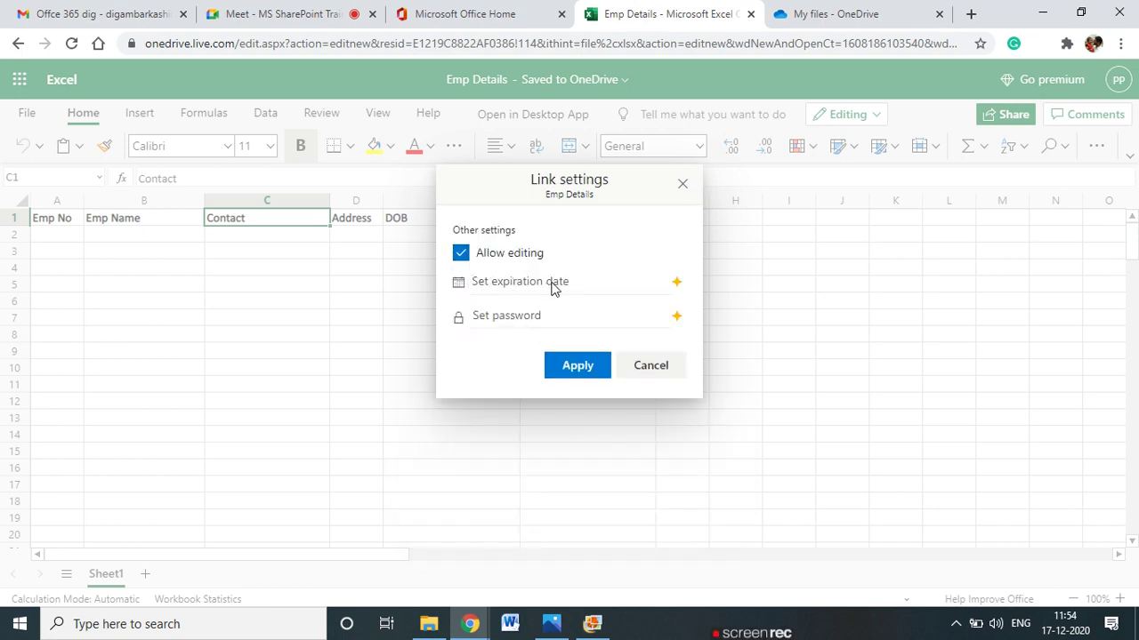
pyautogui.click(520, 320)
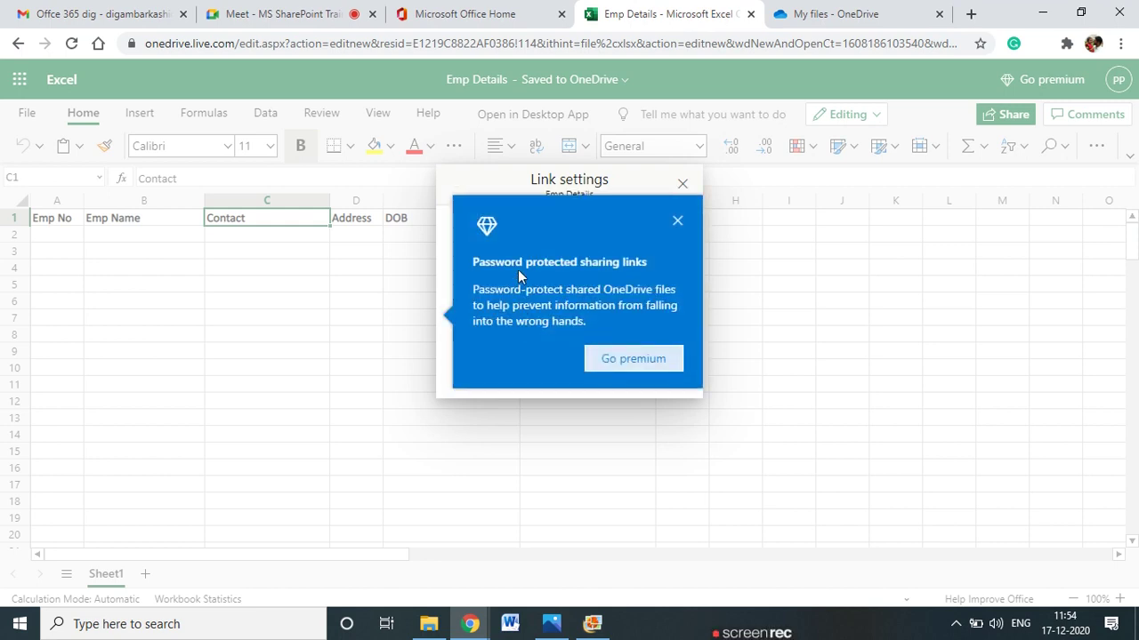
pyautogui.click(676, 224)
pyautogui.click(520, 321)
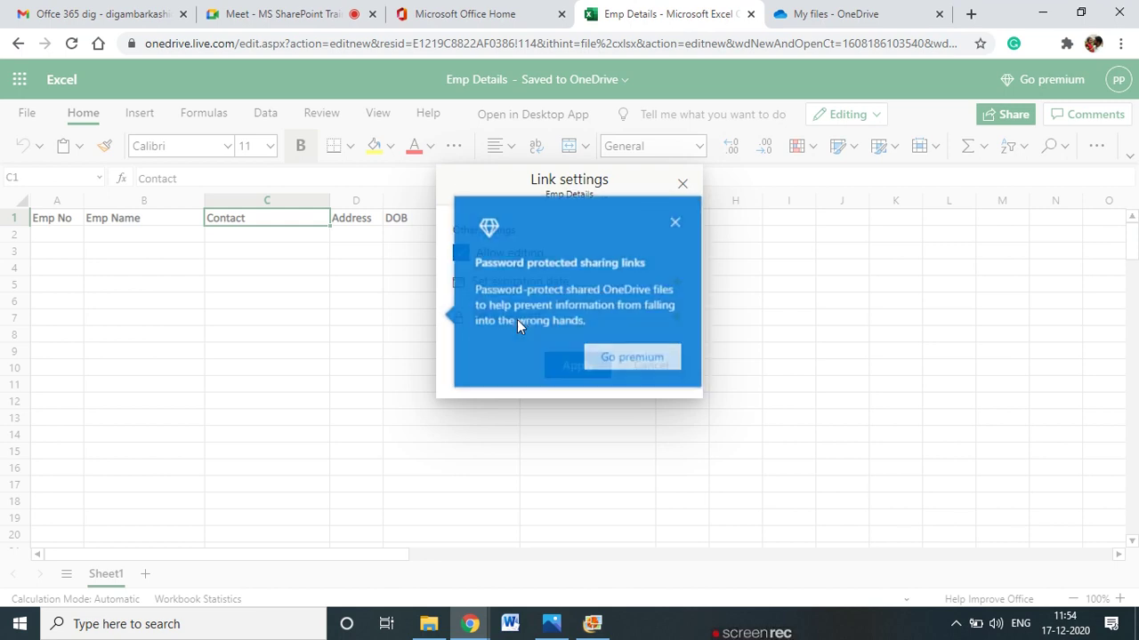
pyautogui.click(678, 222)
pyautogui.click(578, 372)
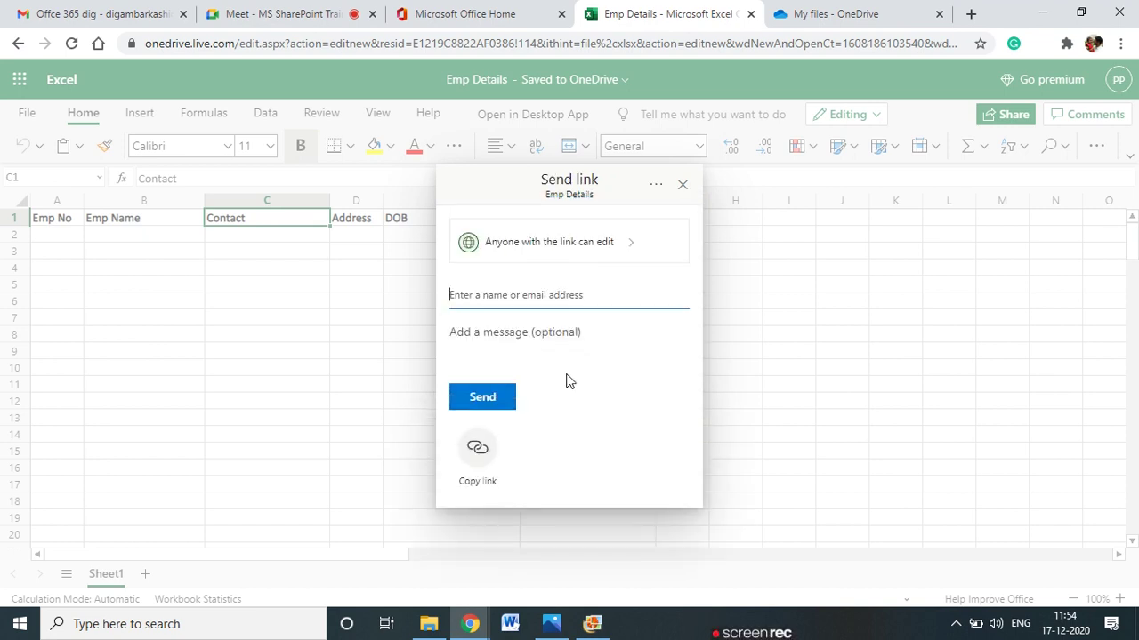
# Paste the participant's e-mail address as the recipient again, send the Emp Details link and close the confirmation.
pyautogui.hotkey('ctrl', 'v')
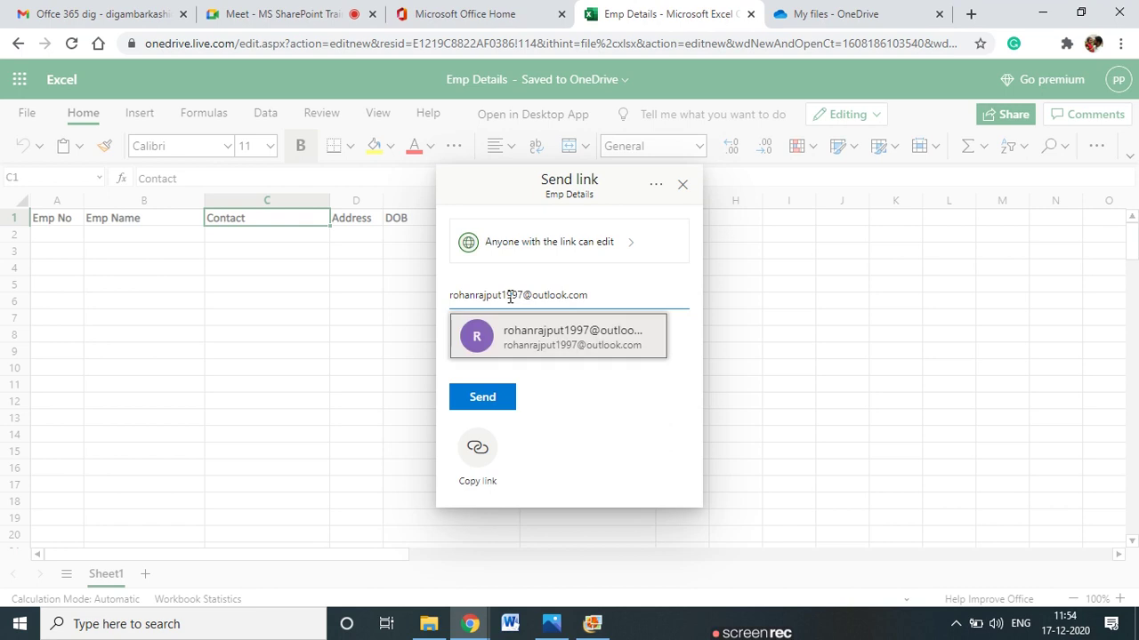
pyautogui.click(527, 339)
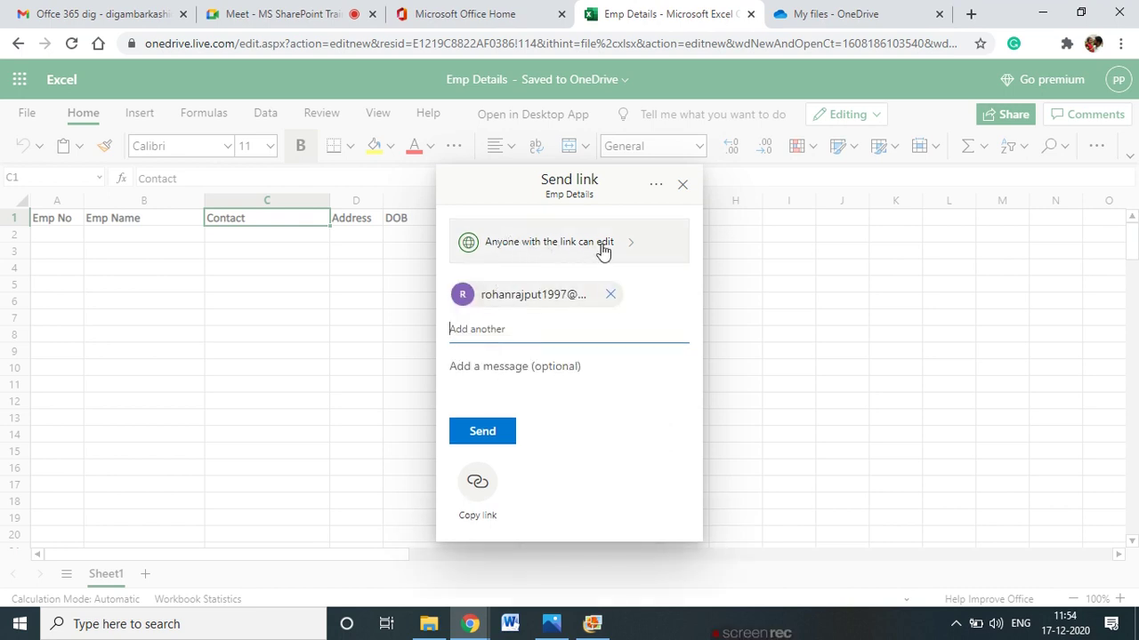
pyautogui.click(487, 436)
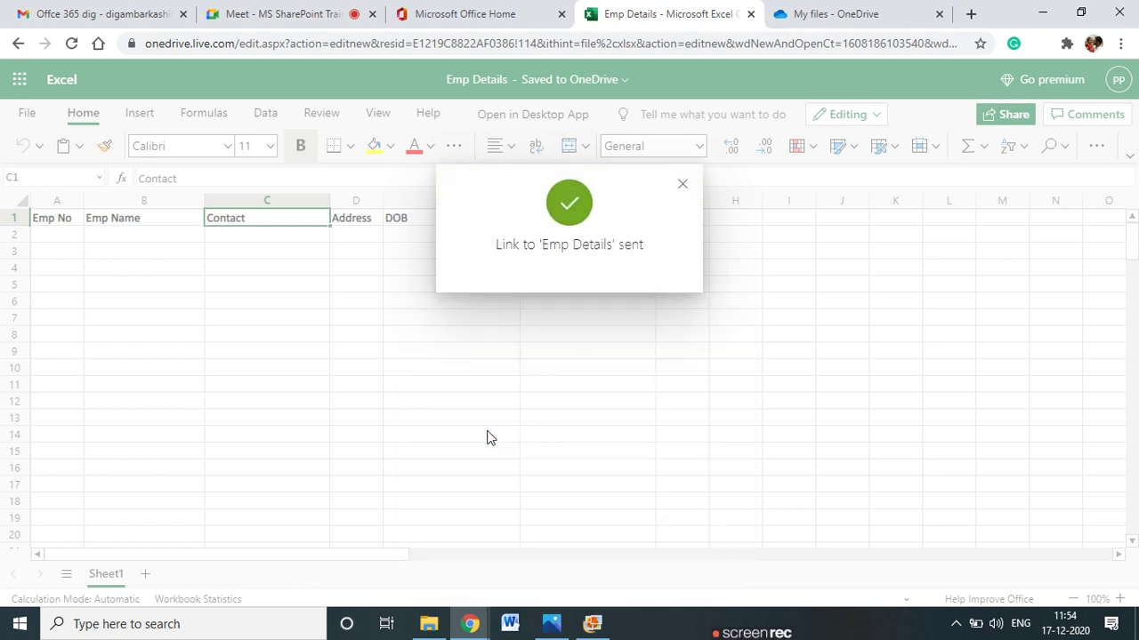
pyautogui.click(682, 184)
# Select cell B2 under Emp Name, and check the Google Meet chat and the OneDrive My files page.
pyautogui.click(294, 9)
pyautogui.click(622, 11)
pyautogui.click(128, 236)
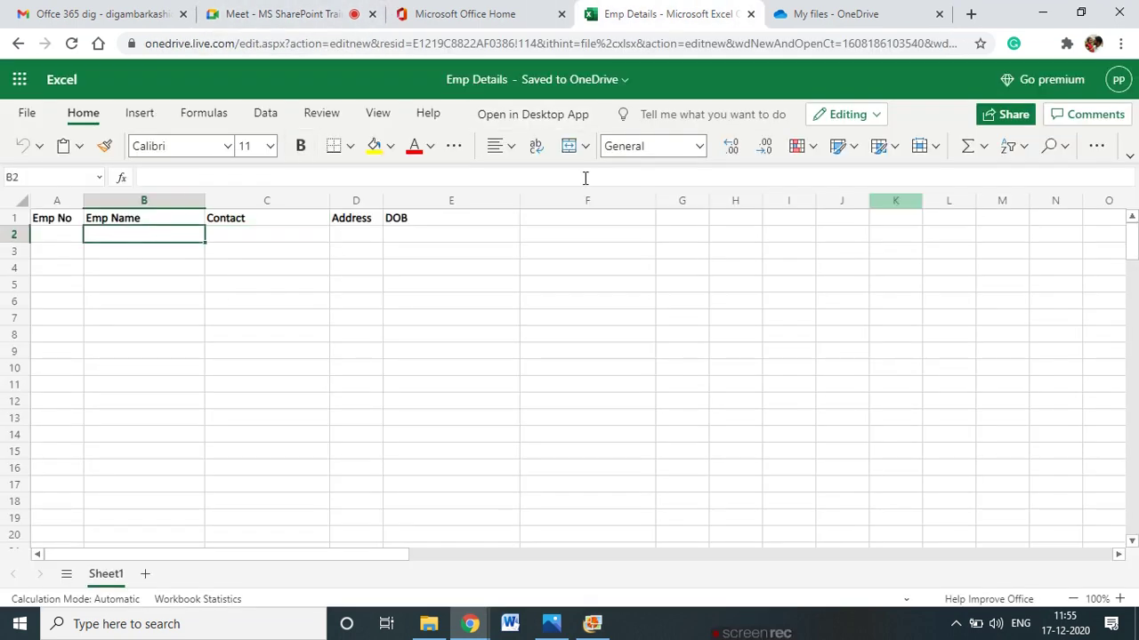
pyautogui.click(242, 10)
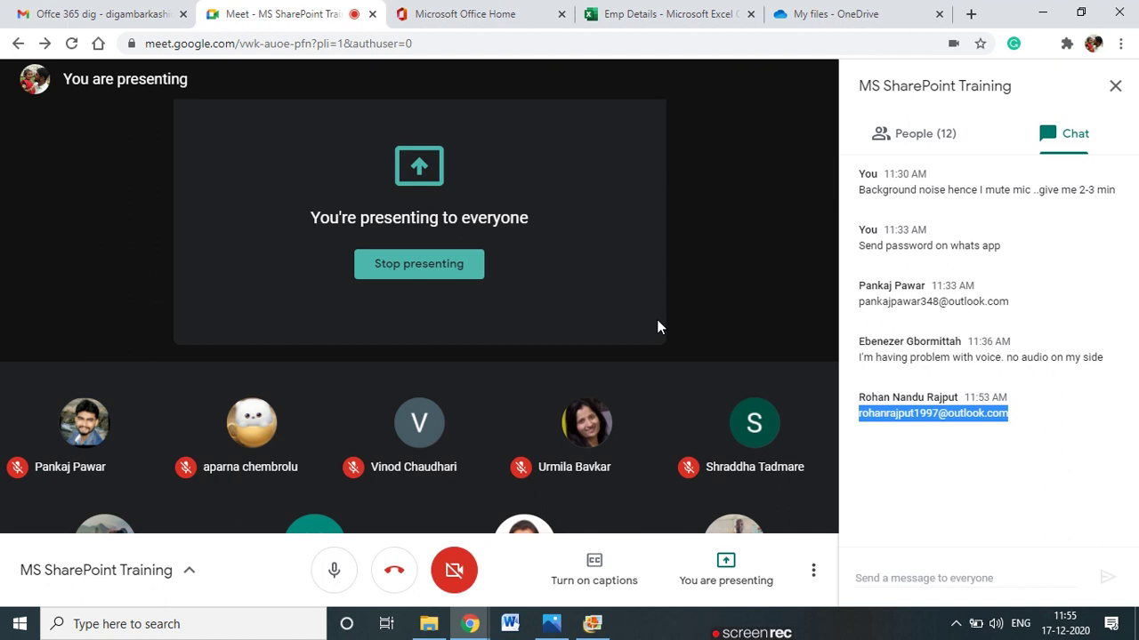
pyautogui.click(868, 11)
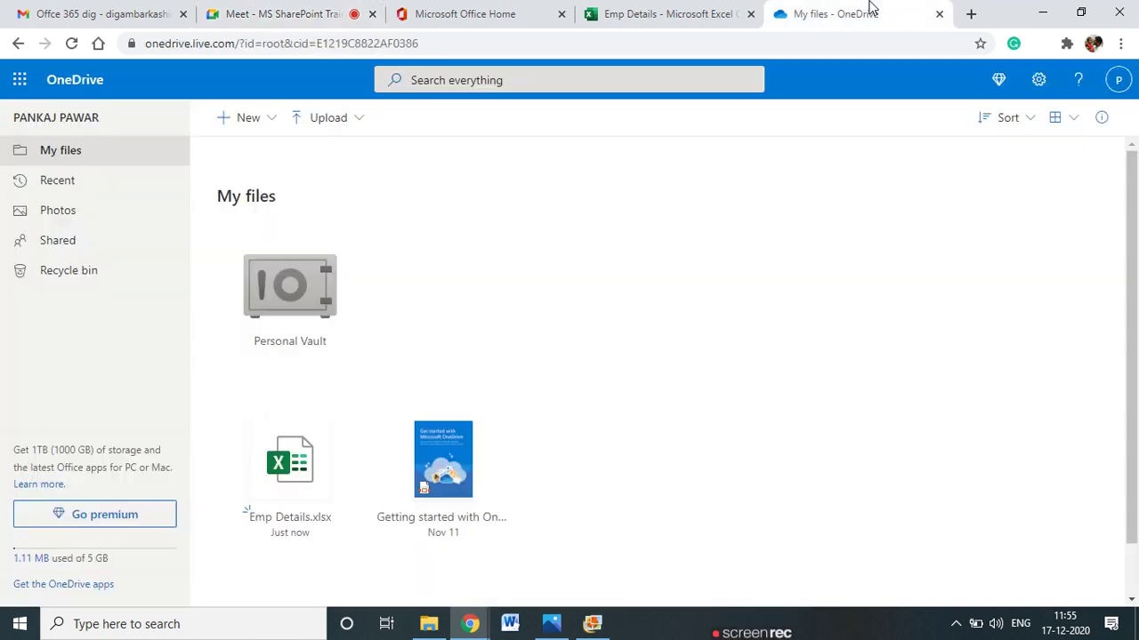
# Reopen sharing for the Emp Details workbook in Excel, check the Meet chat and start entering a second participant as recipient.
pyautogui.click(628, 18)
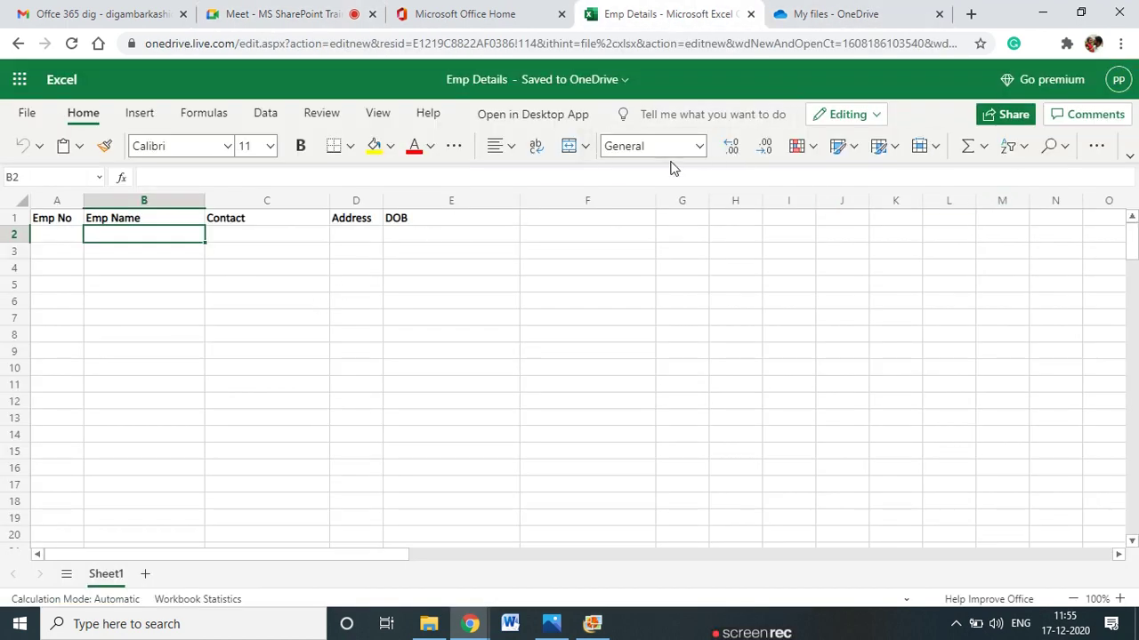
pyautogui.click(1014, 121)
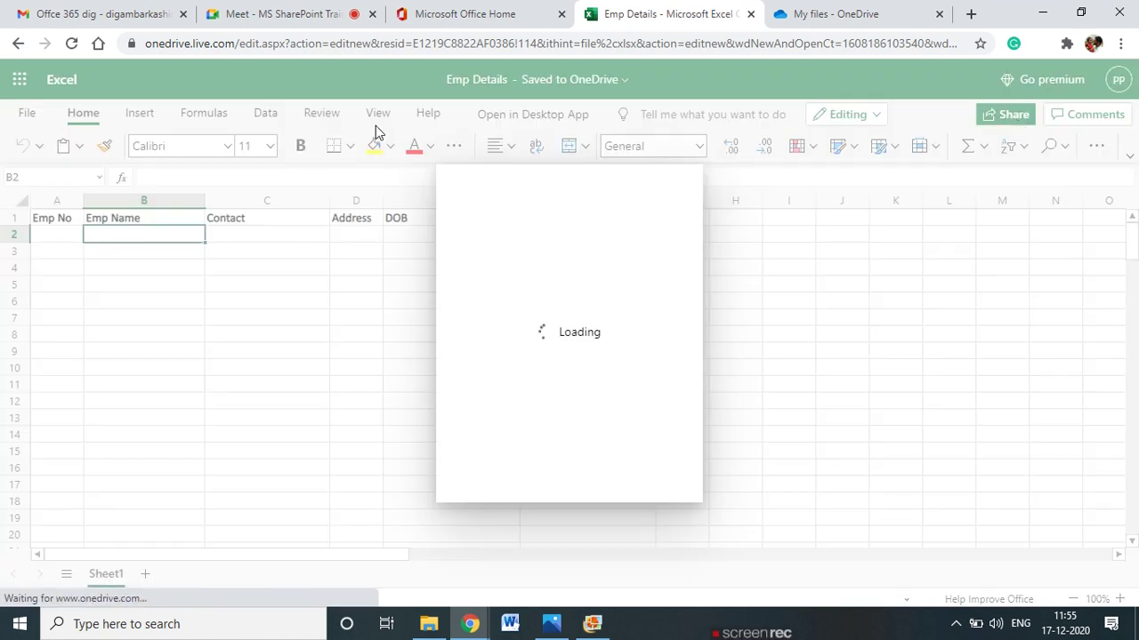
pyautogui.click(425, 16)
pyautogui.click(276, 14)
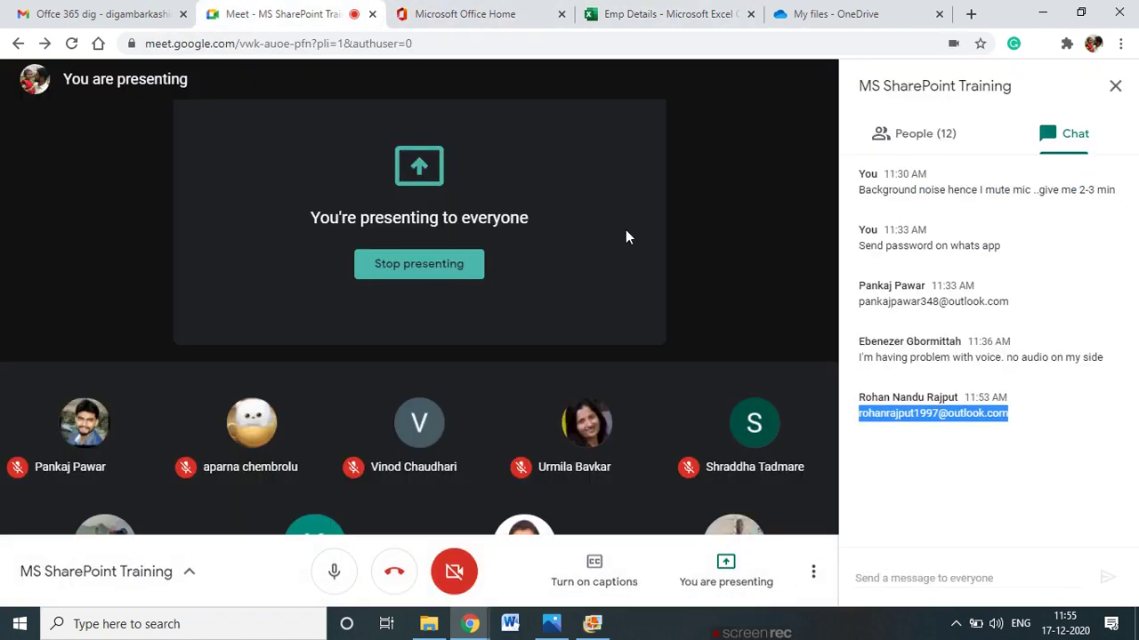
pyautogui.click(966, 578)
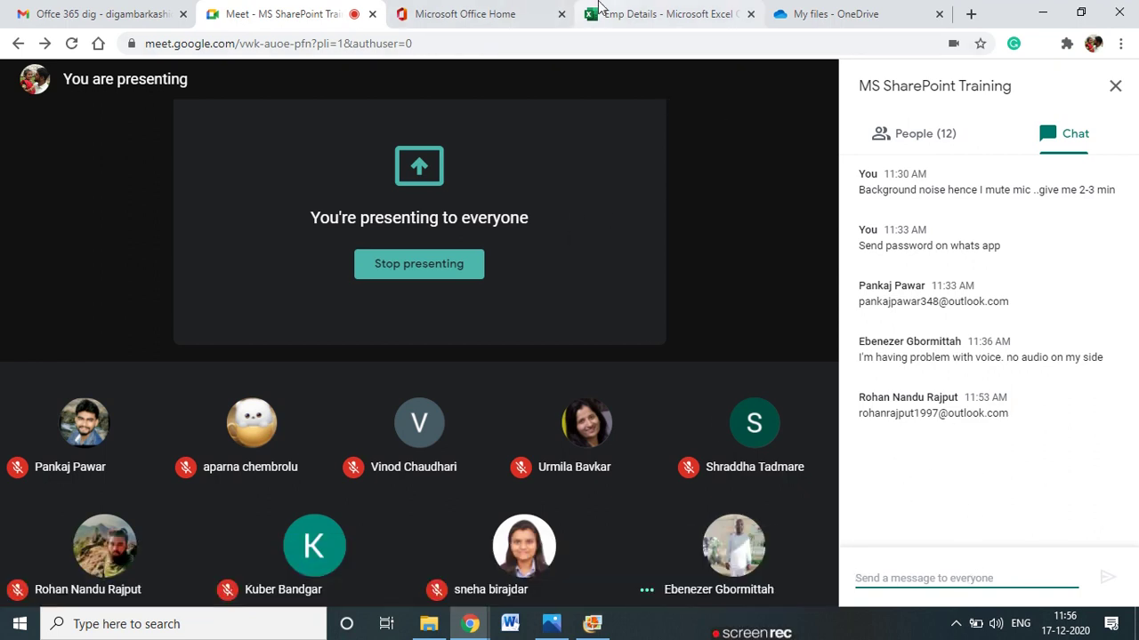
pyautogui.click(662, 13)
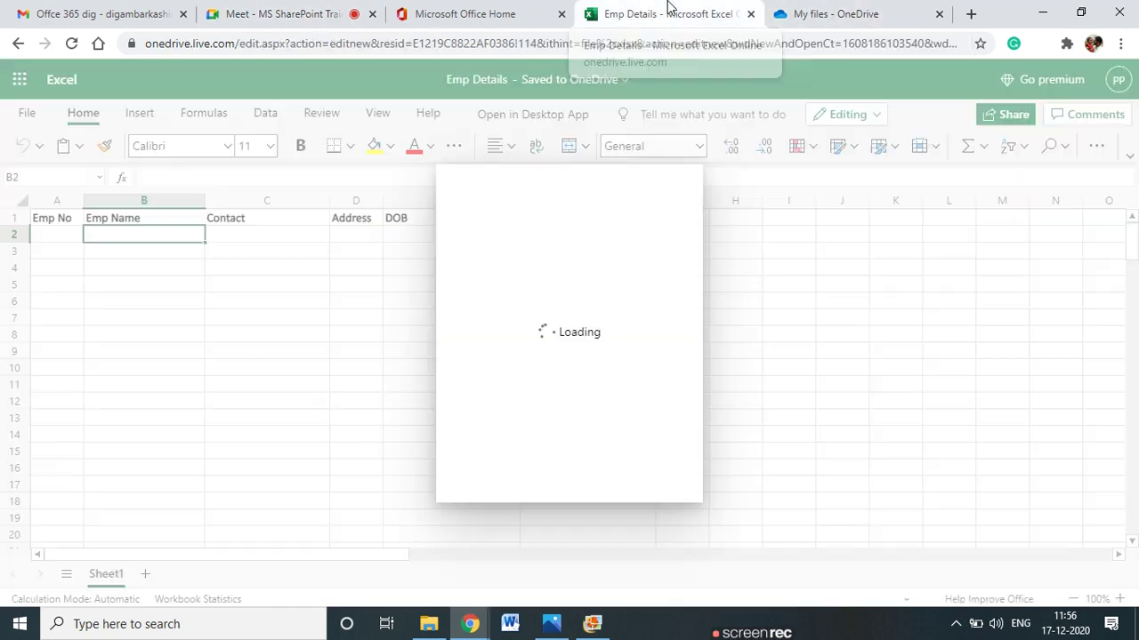
pyautogui.write('eb')
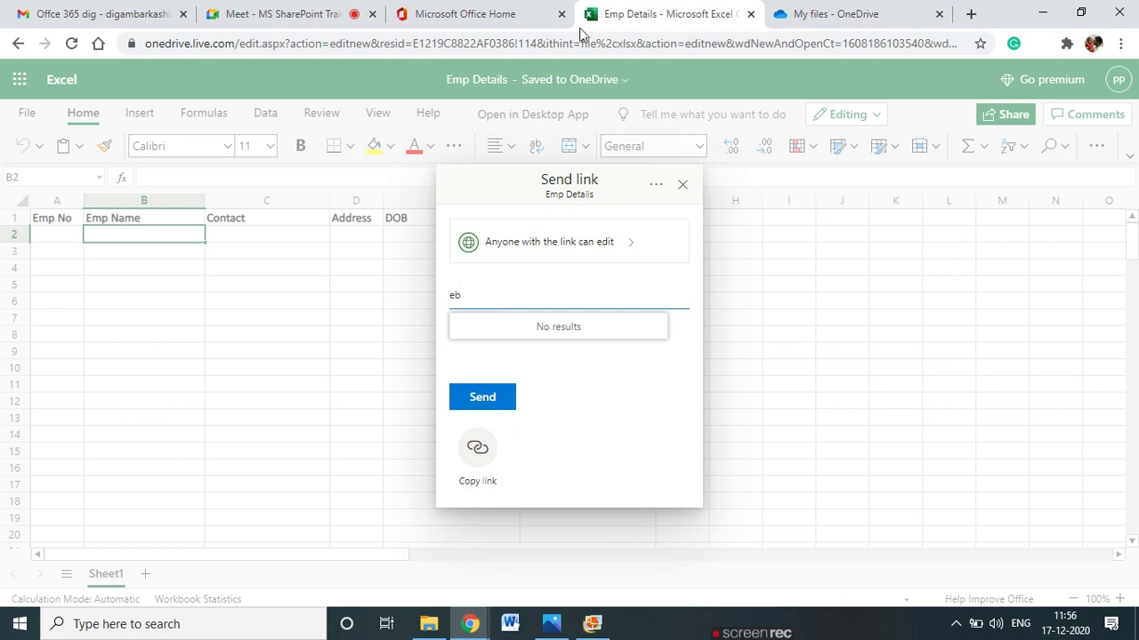
pyautogui.write('e')
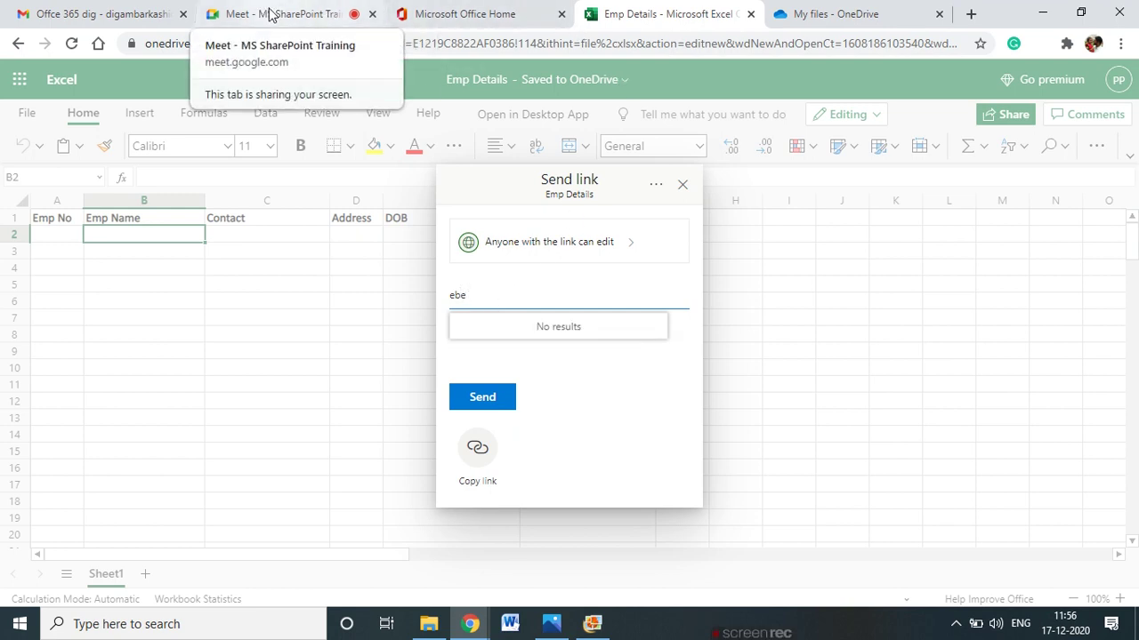
# Switch to the Google Meet call and copy the second participant's e-mail address from the latest chat message.
pyautogui.click(272, 16)
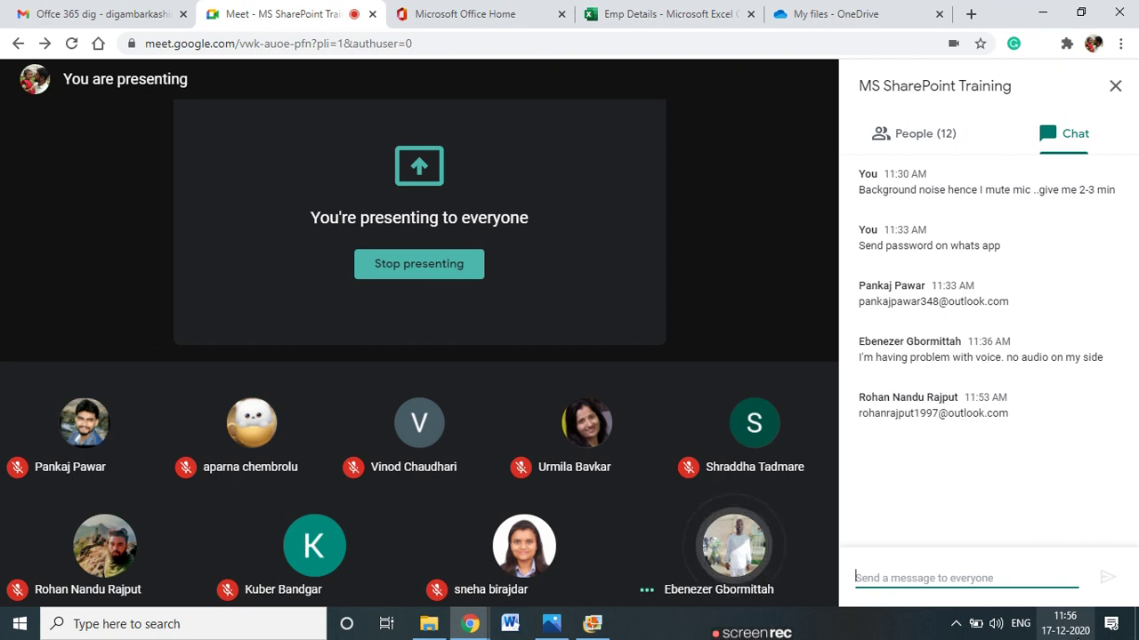
pyautogui.click(836, 14)
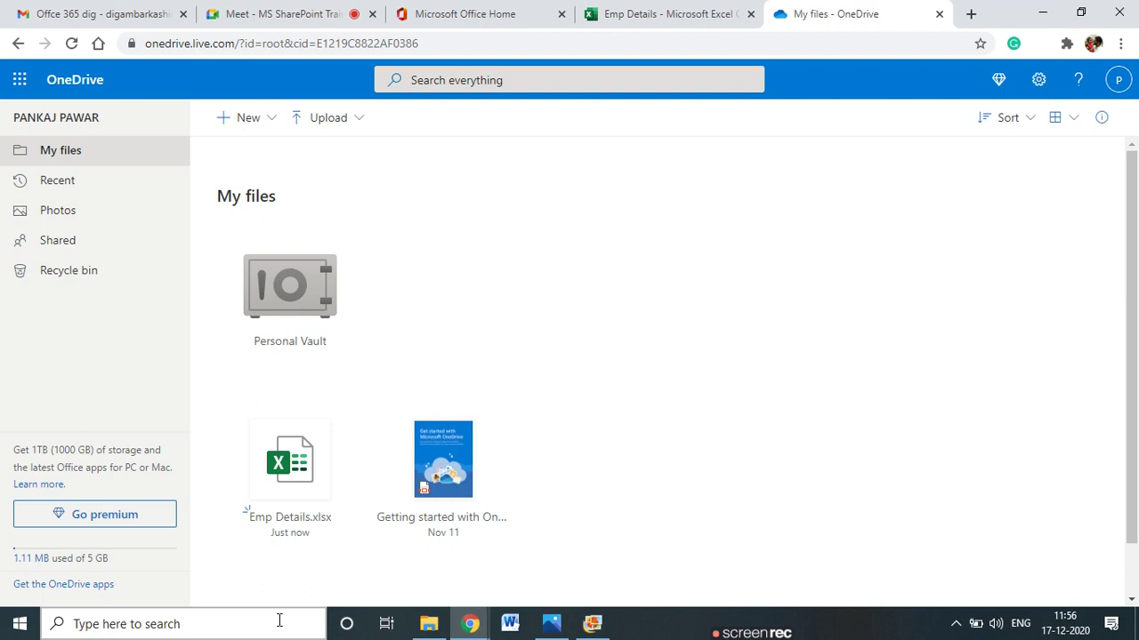
pyautogui.click(633, 13)
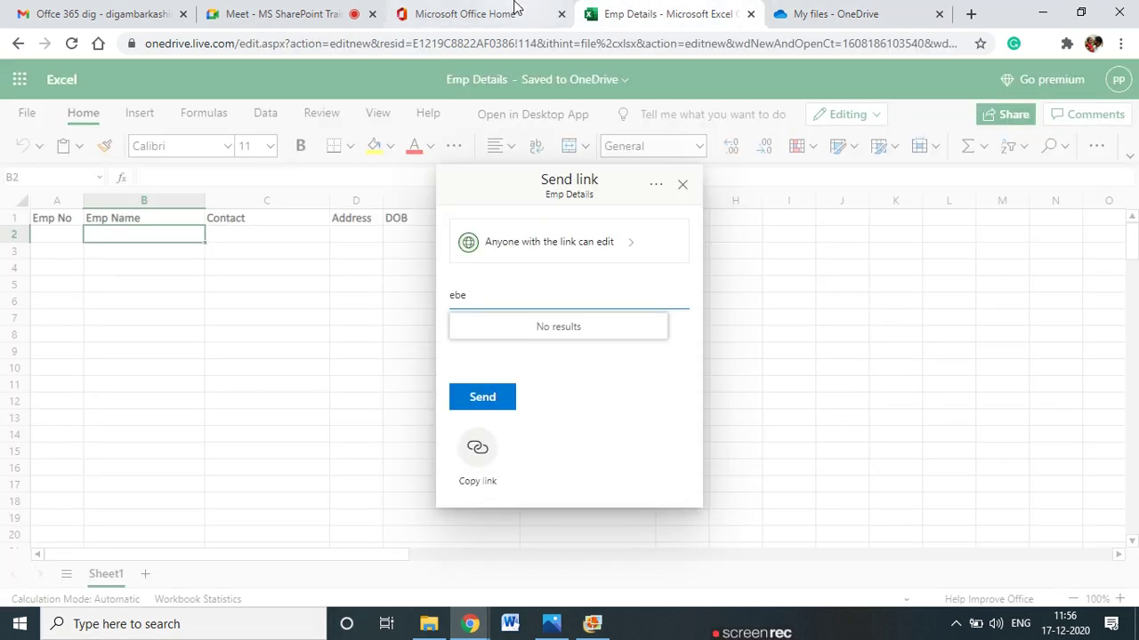
pyautogui.click(516, 9)
pyautogui.click(354, 10)
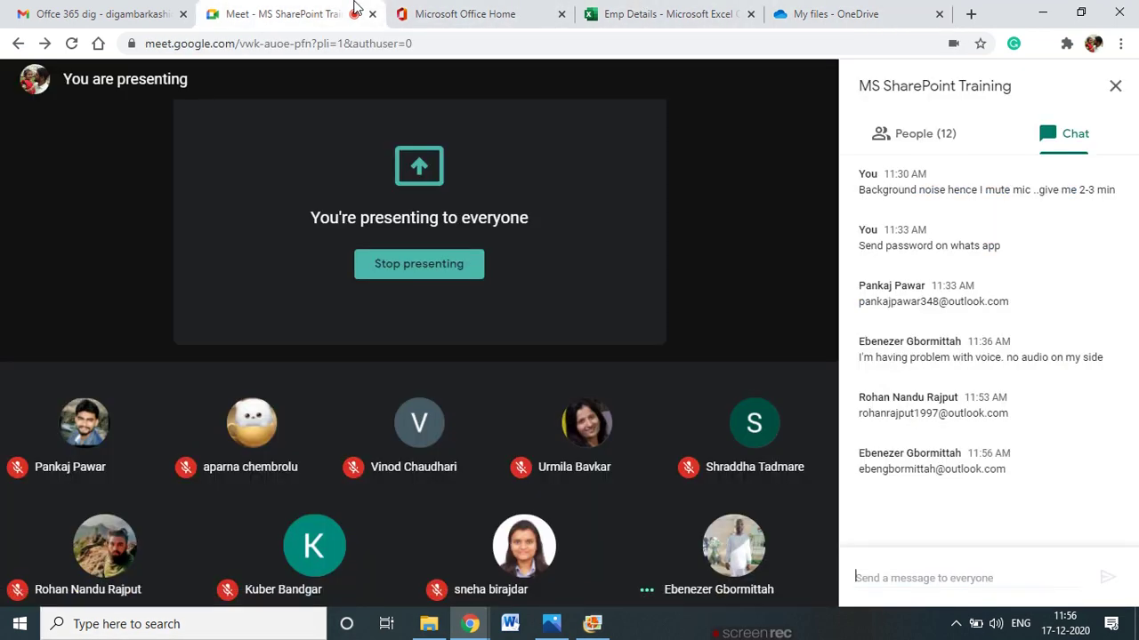
pyautogui.moveTo(1006, 469); pyautogui.dragTo(852, 469)
pyautogui.hotkey('ctrl', 'c')
# Return to Excel, replace the partial recipient entry with the copied e-mail address and send the Emp Details link.
pyautogui.click(667, 13)
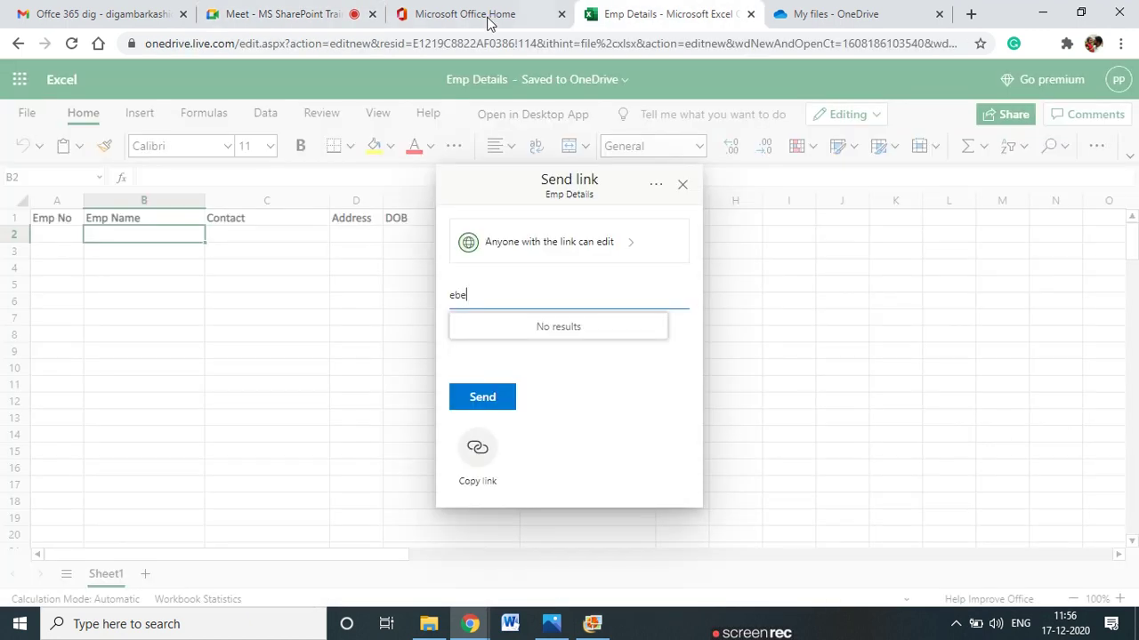
pyautogui.moveTo(509, 303); pyautogui.dragTo(409, 302)
pyautogui.hotkey('ctrl', 'v')
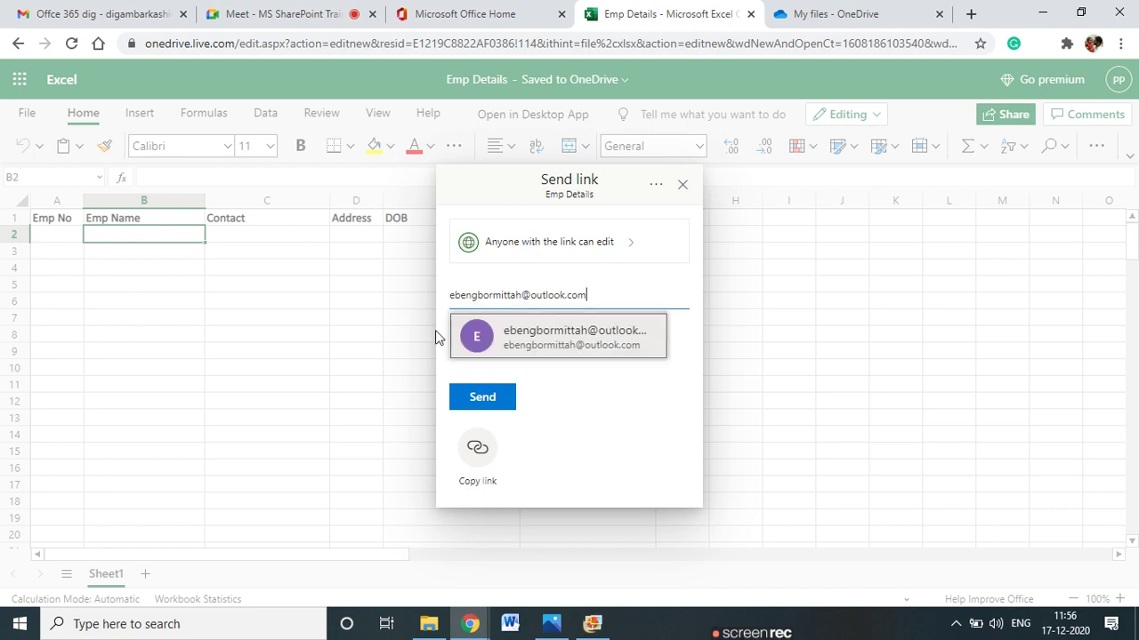
pyautogui.click(490, 356)
pyautogui.click(484, 432)
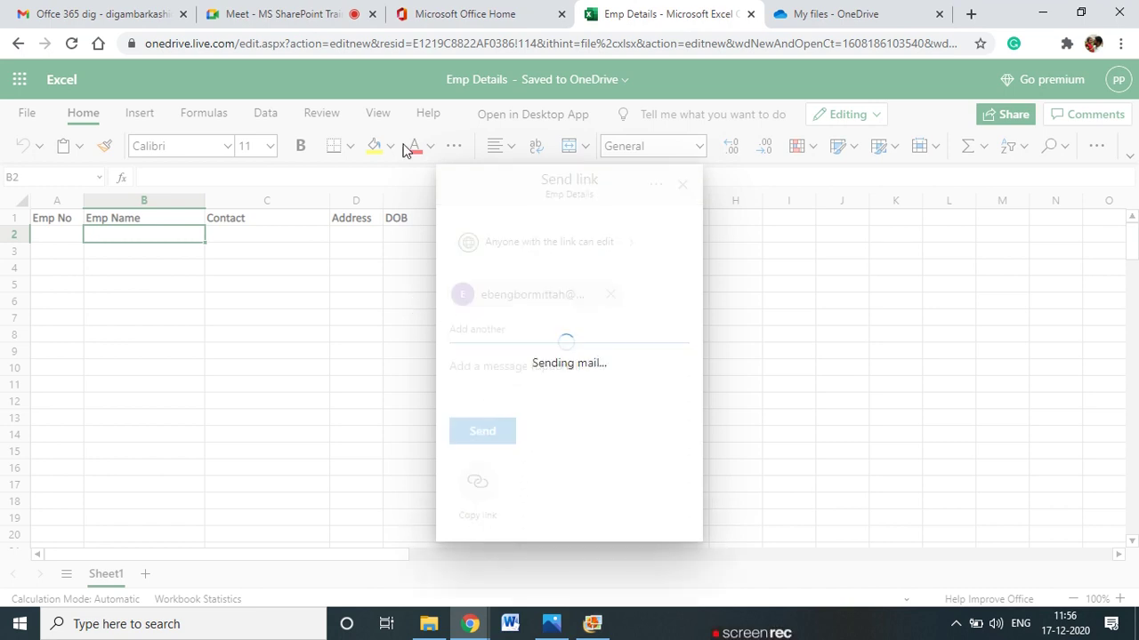
# Switch to the Google Meet call, stop presenting the screen and show the list of participants.
pyautogui.click(310, 18)
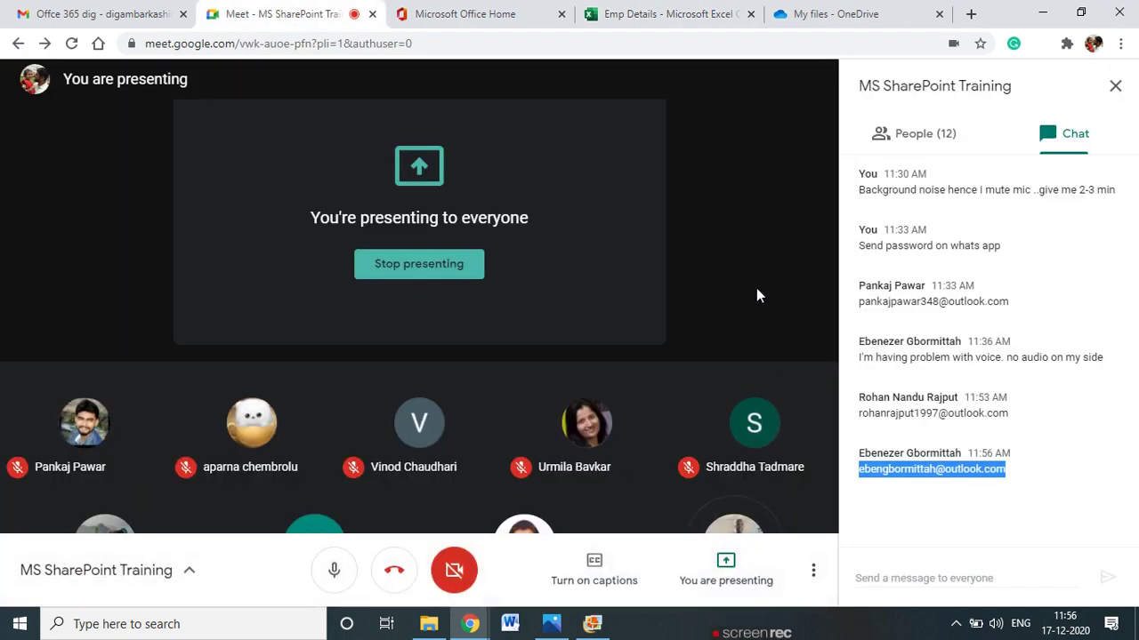
pyautogui.click(726, 583)
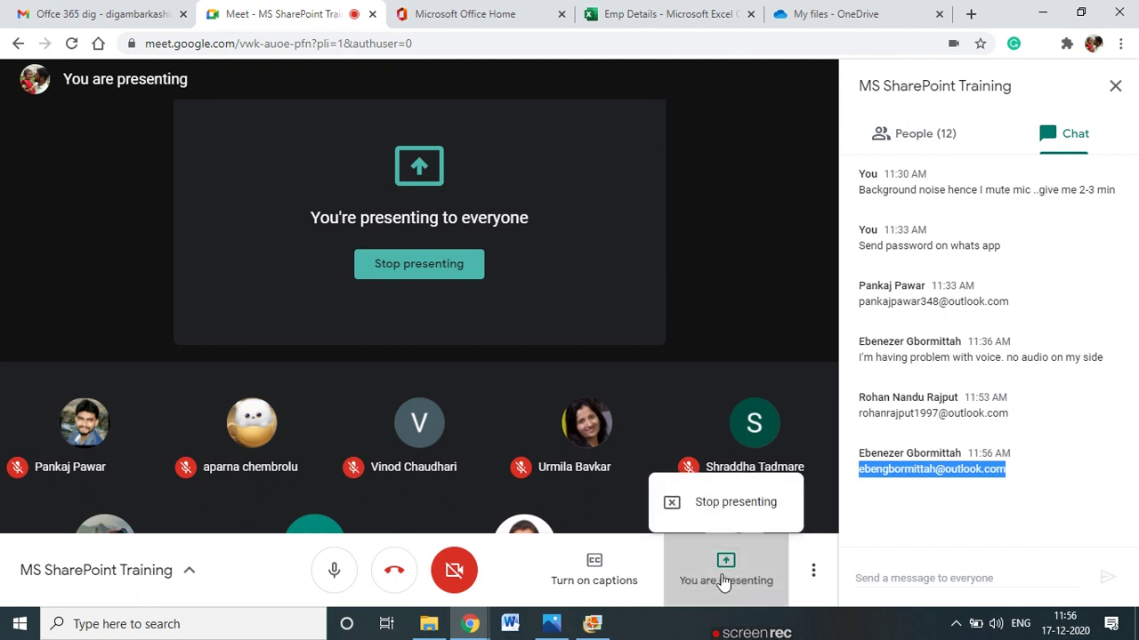
pyautogui.click(755, 249)
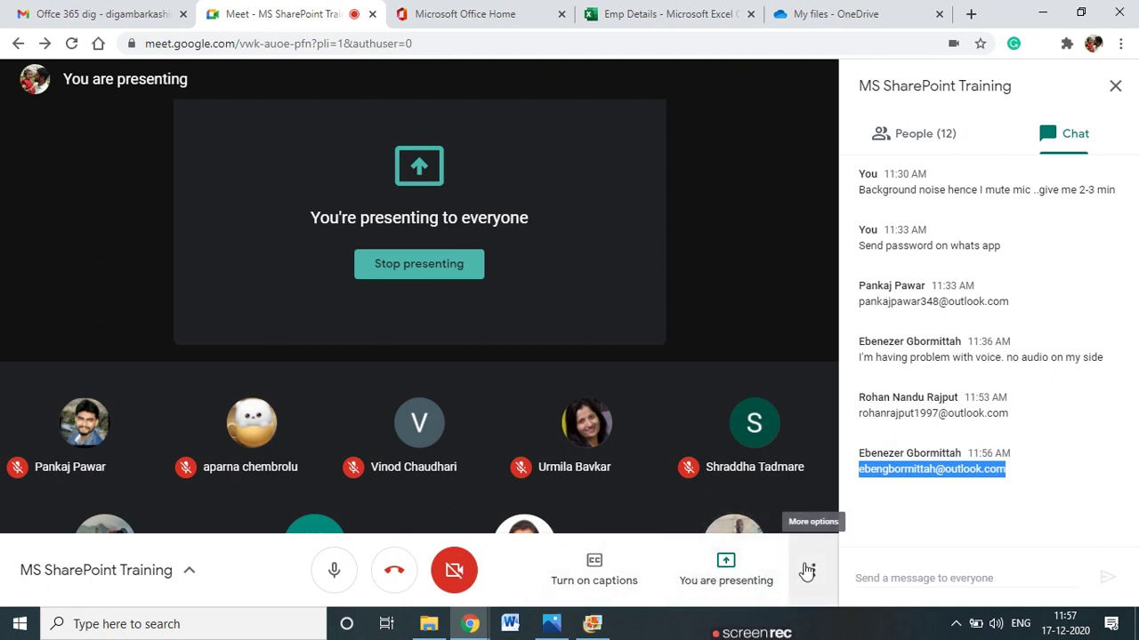
pyautogui.click(721, 576)
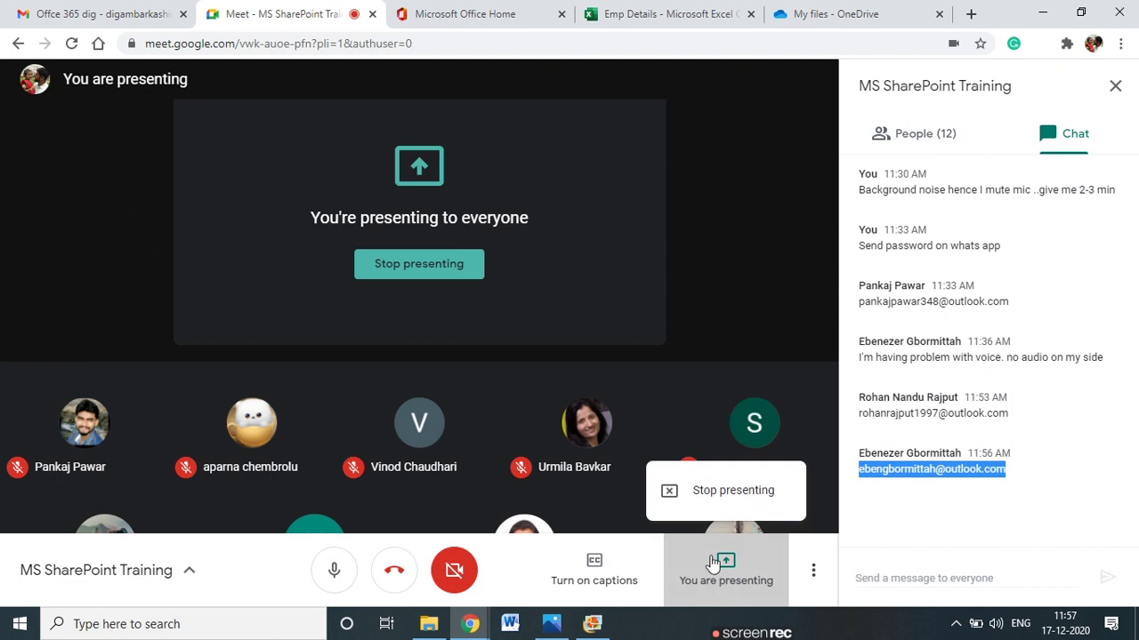
pyautogui.click(724, 491)
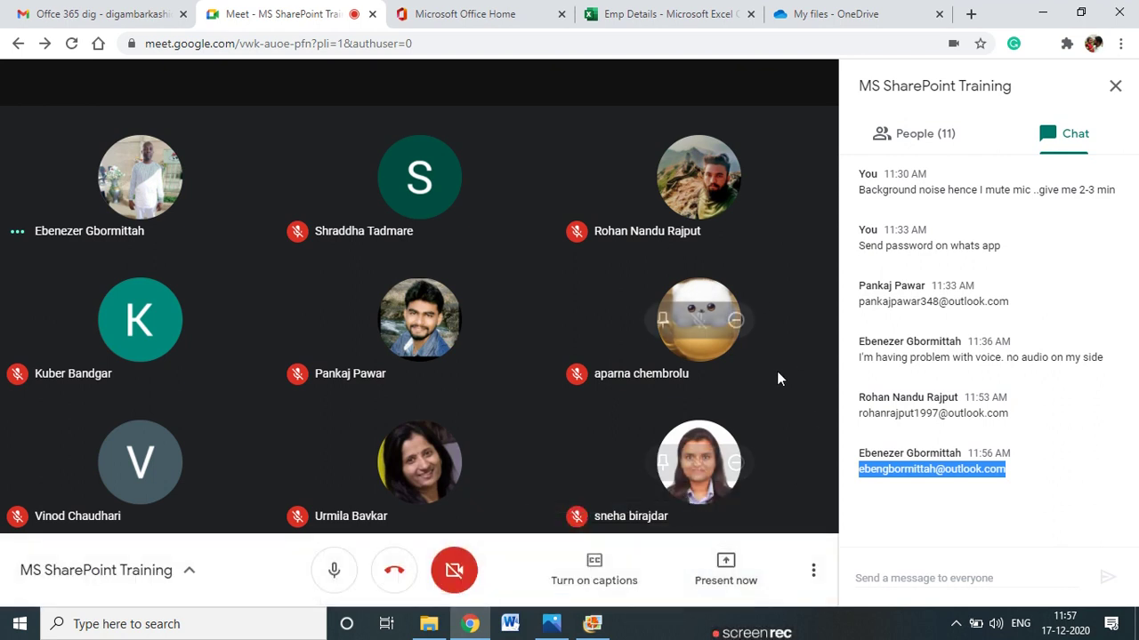
pyautogui.click(916, 134)
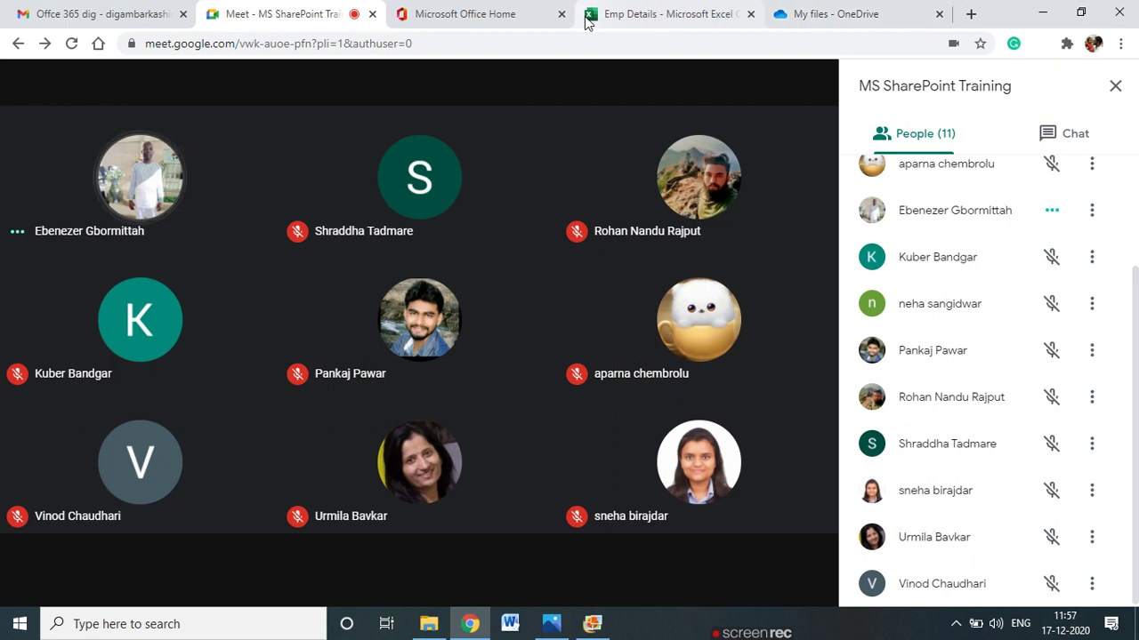
# Return to Excel, dismiss the sharing error, try sharing the Emp Details workbook again and examine the error's technical details.
pyautogui.click(674, 14)
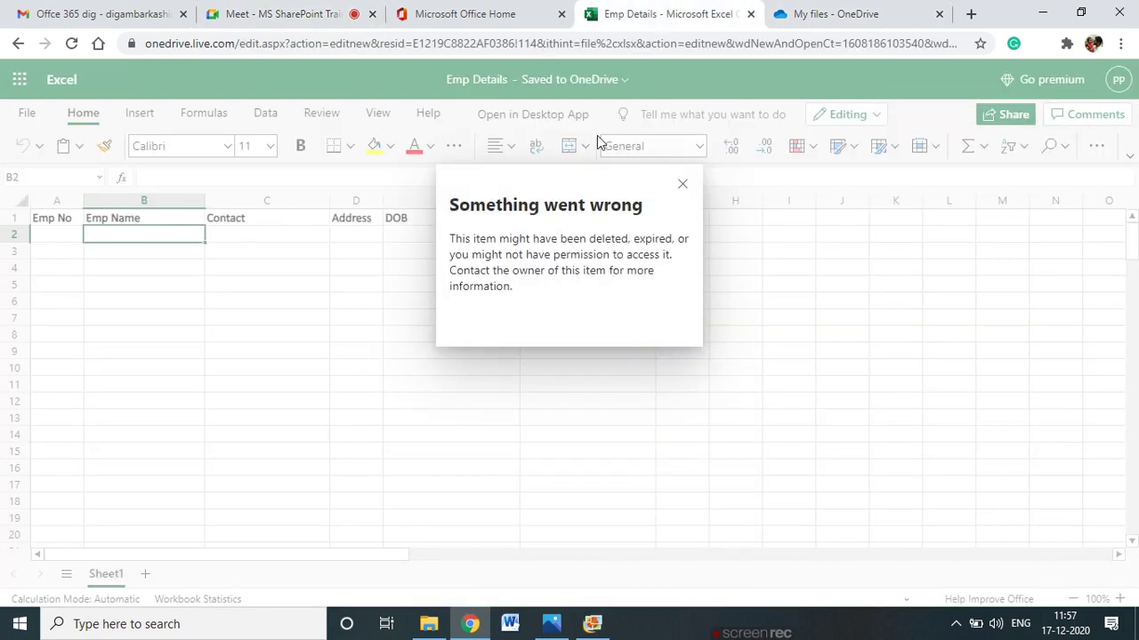
pyautogui.click(681, 187)
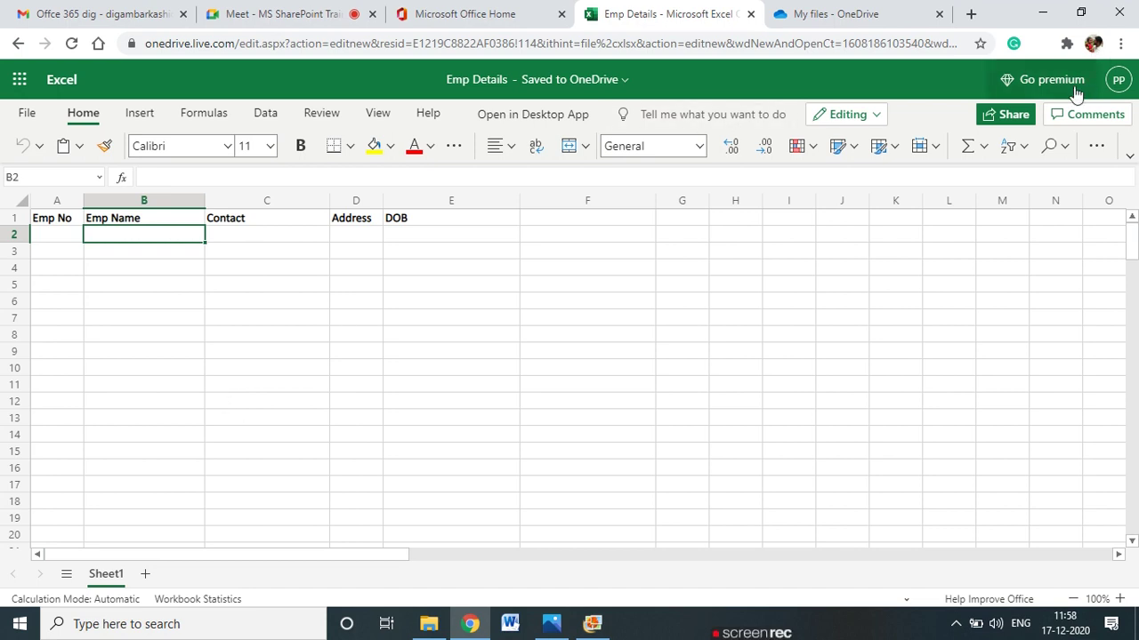
pyautogui.click(1019, 116)
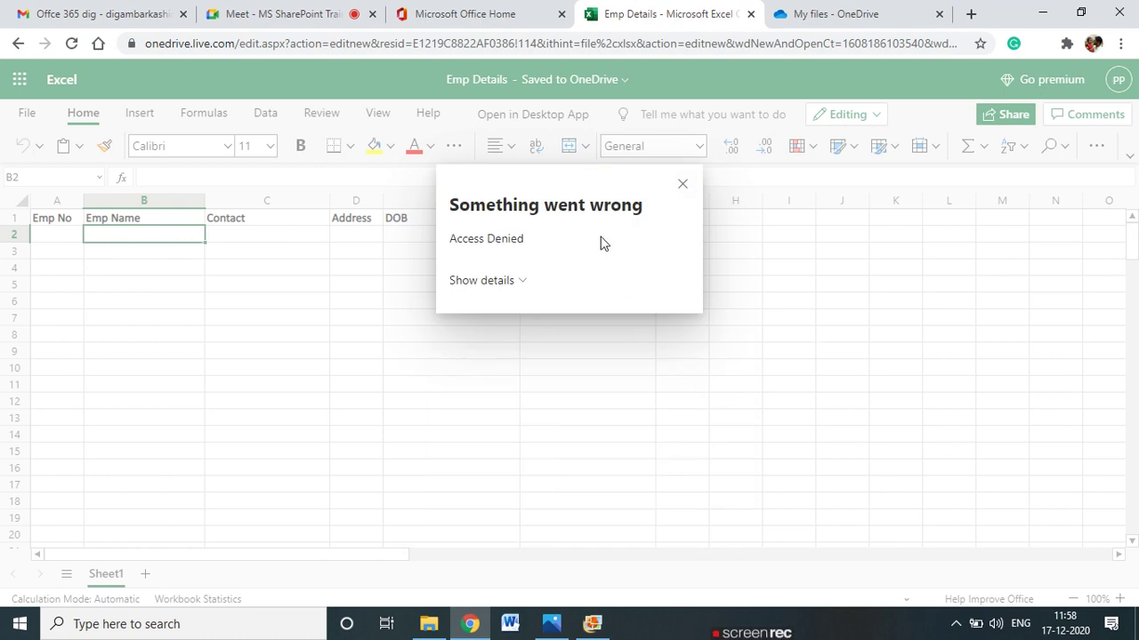
pyautogui.click(518, 282)
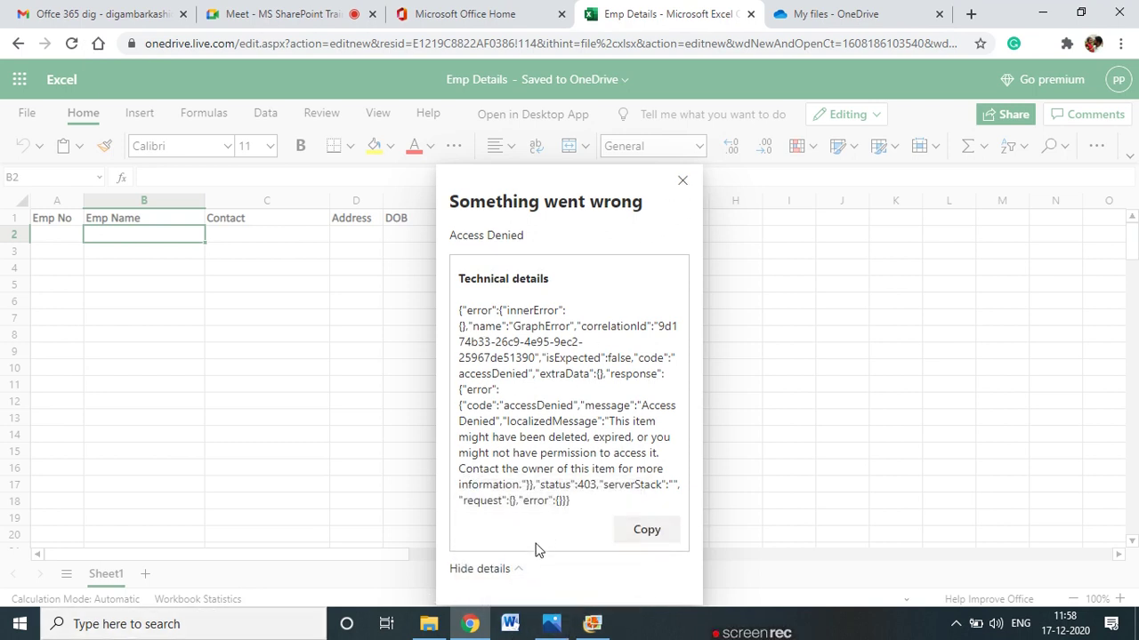
pyautogui.click(516, 572)
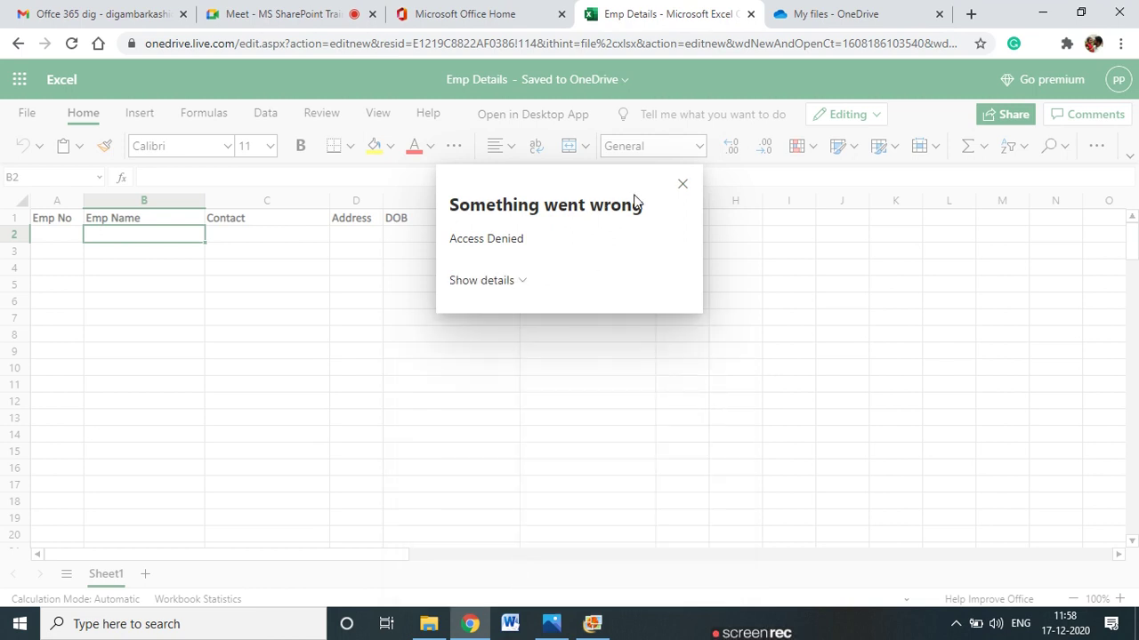
# Reload the Emp Details workbook page, show the chat in the Google Meet call and return to the reloaded page.
pyautogui.click(72, 43)
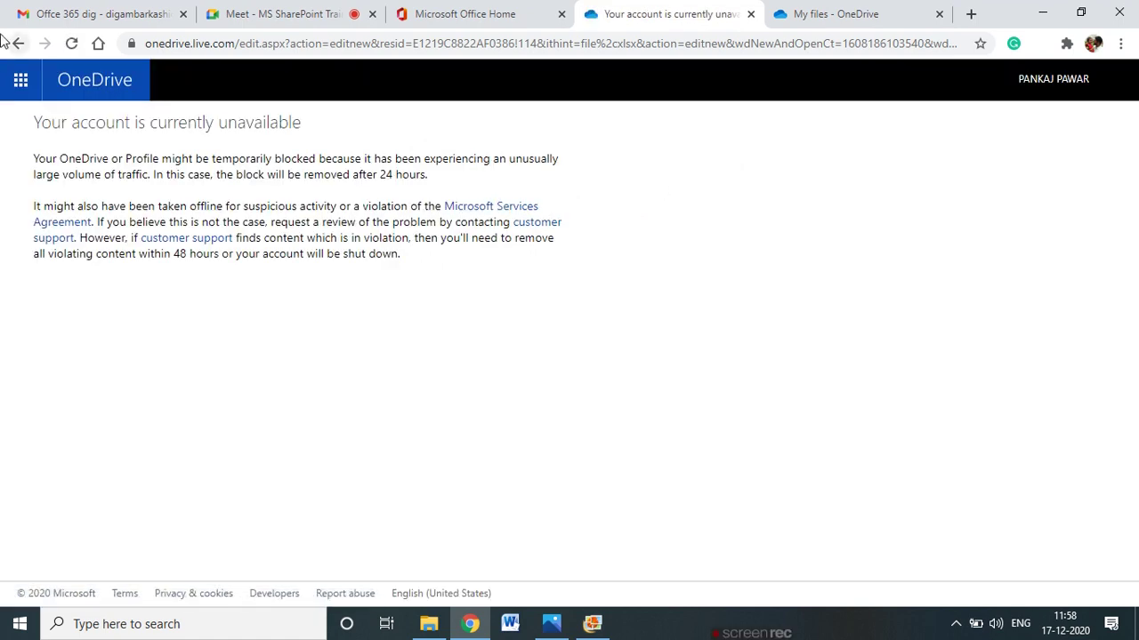
pyautogui.click(321, 13)
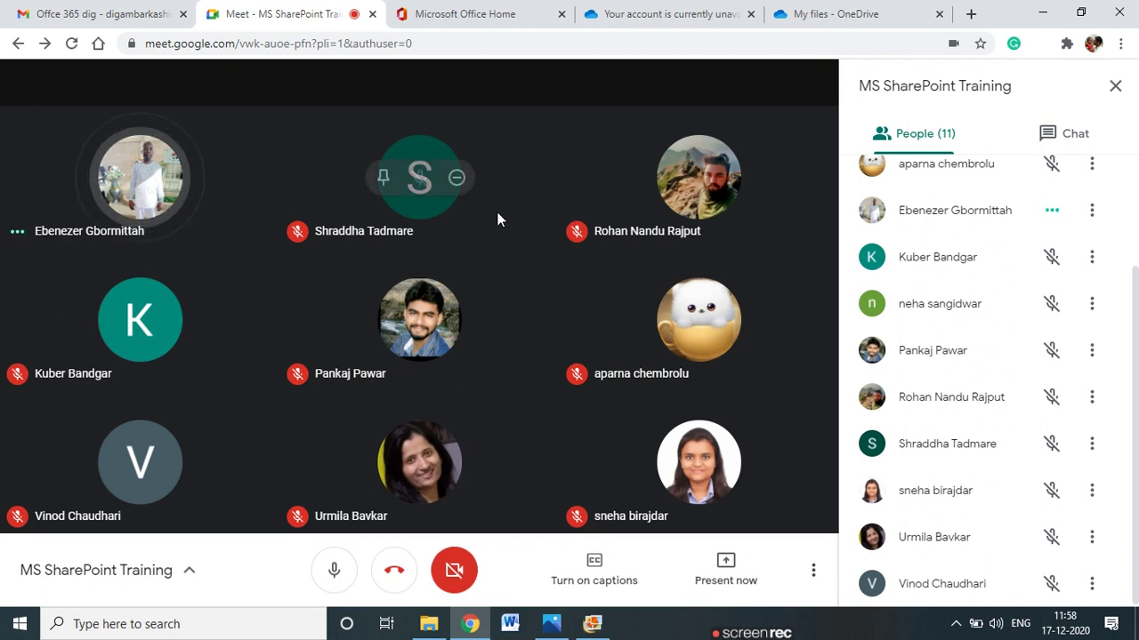
pyautogui.click(1077, 135)
pyautogui.click(662, 12)
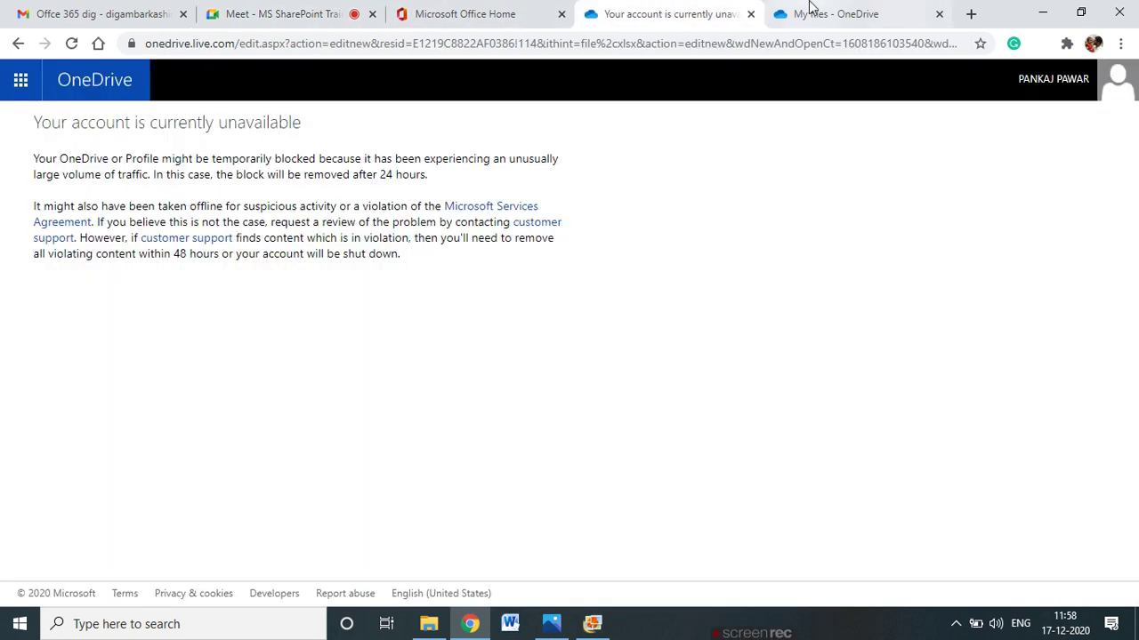
# Switch to the My files page in OneDrive and try opening Emp Details.xlsx from there.
pyautogui.click(811, 13)
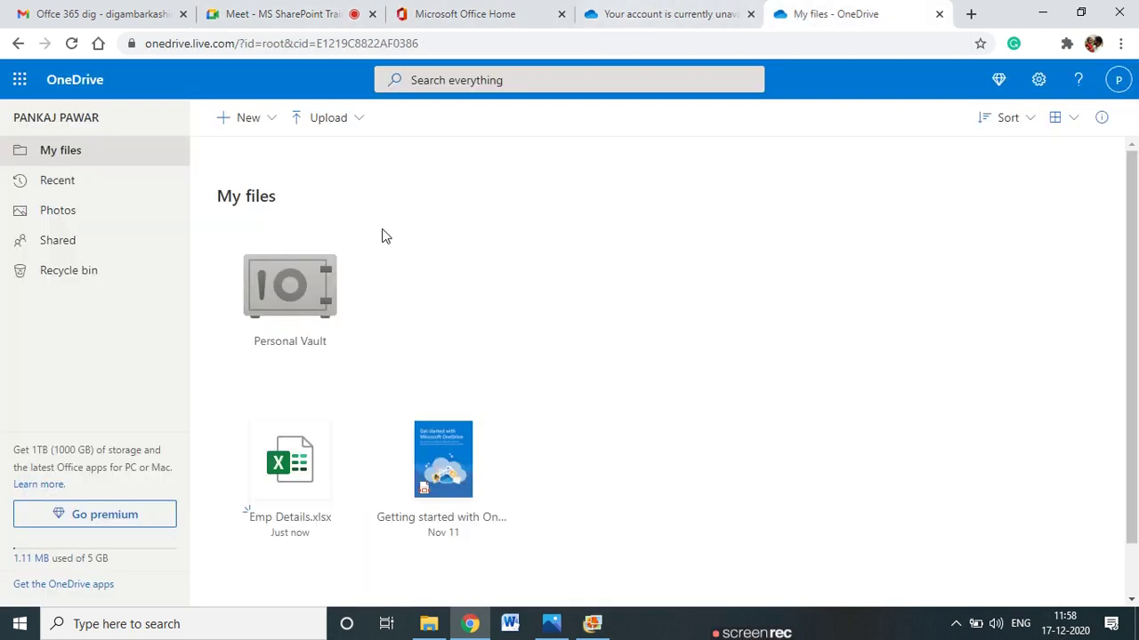
pyautogui.click(279, 522)
pyautogui.click(624, 14)
pyautogui.click(587, 10)
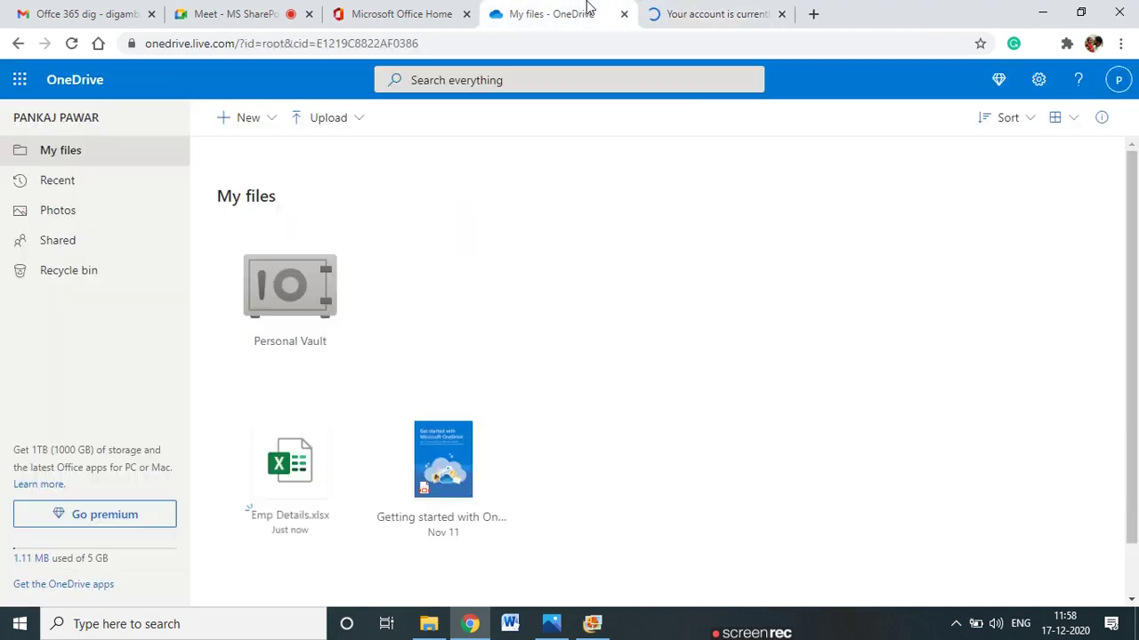
pyautogui.click(691, 10)
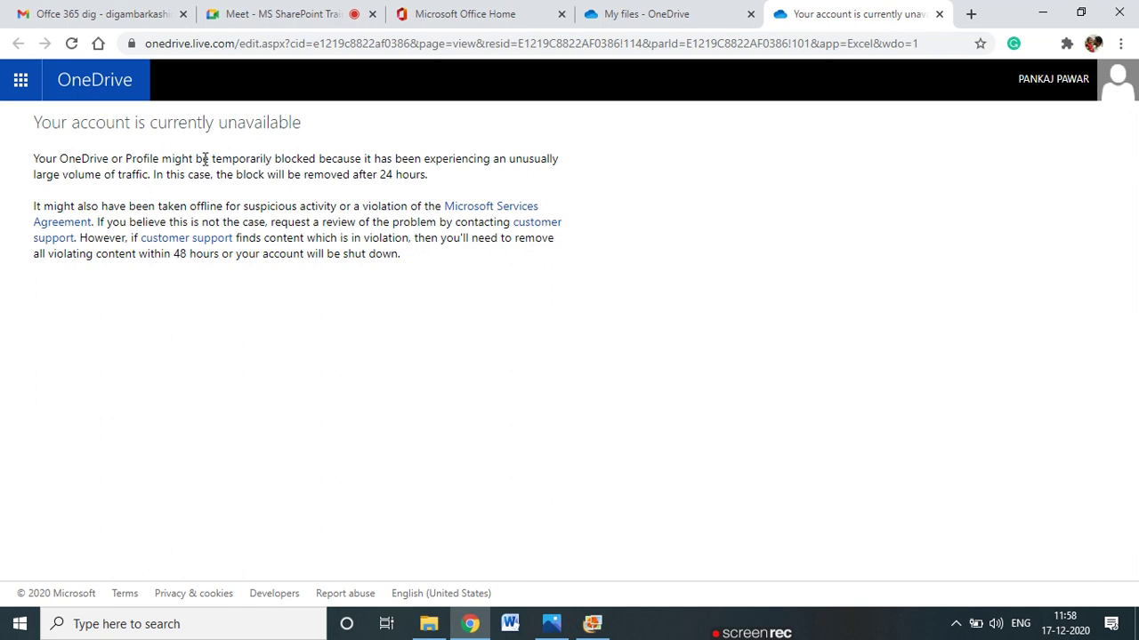
# Read the notice about the temporary account block, return to My files in OneDrive and reload it.
pyautogui.moveTo(383, 158); pyautogui.dragTo(431, 183)
pyautogui.click(511, 429)
pyautogui.click(654, 13)
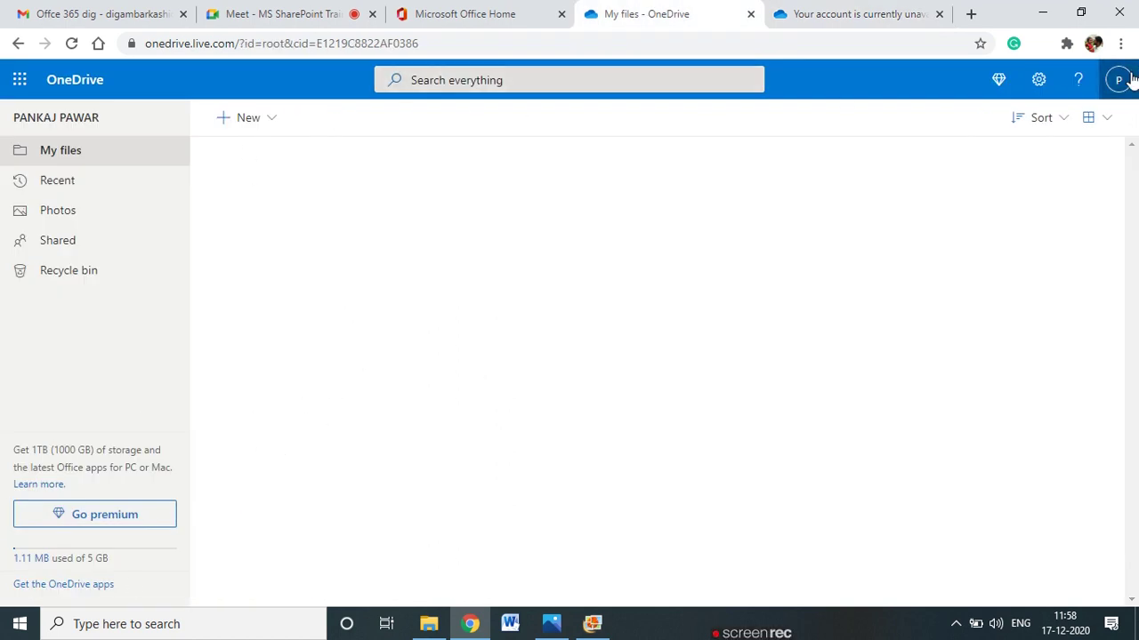
pyautogui.click(71, 43)
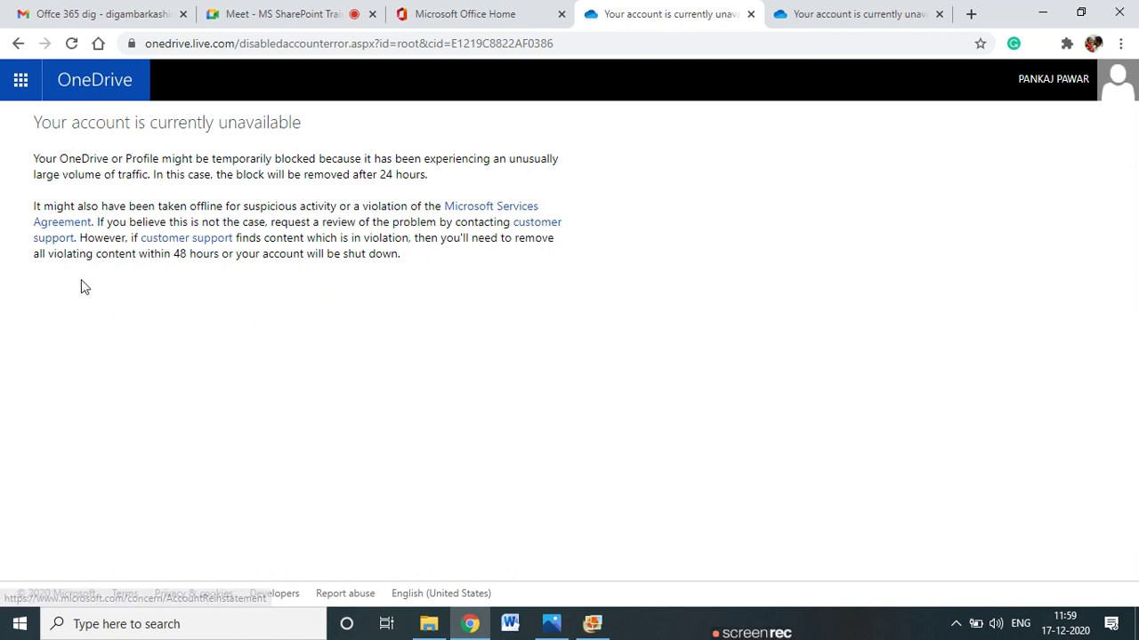
# Switch to the Google Meet call and present the entire screen to the participants.
pyautogui.click(258, 12)
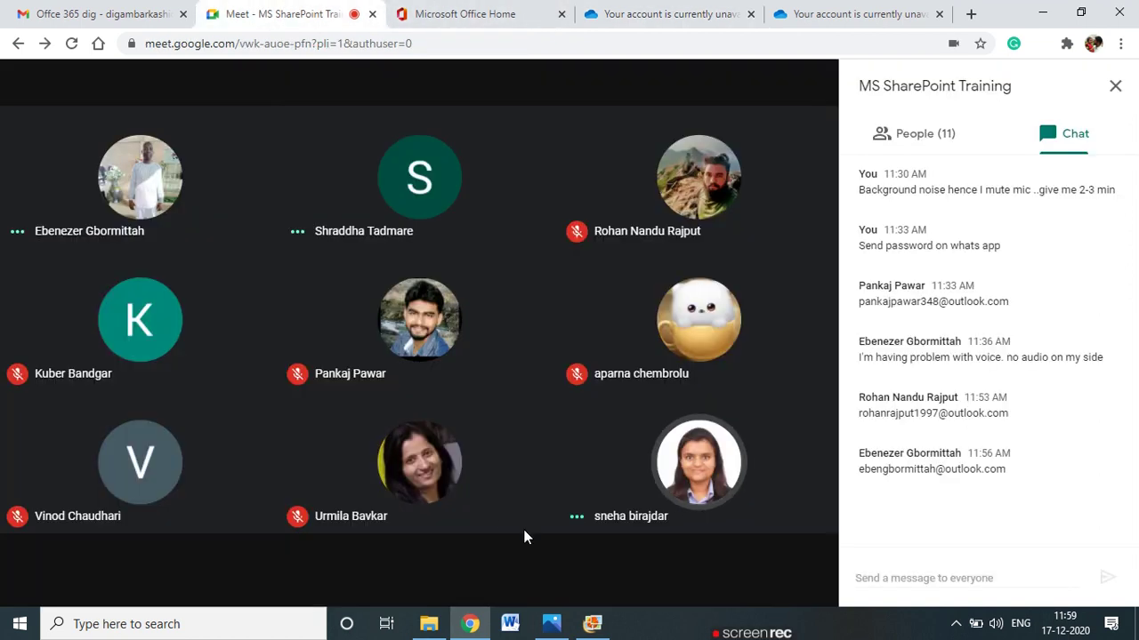
pyautogui.click(729, 584)
pyautogui.click(692, 425)
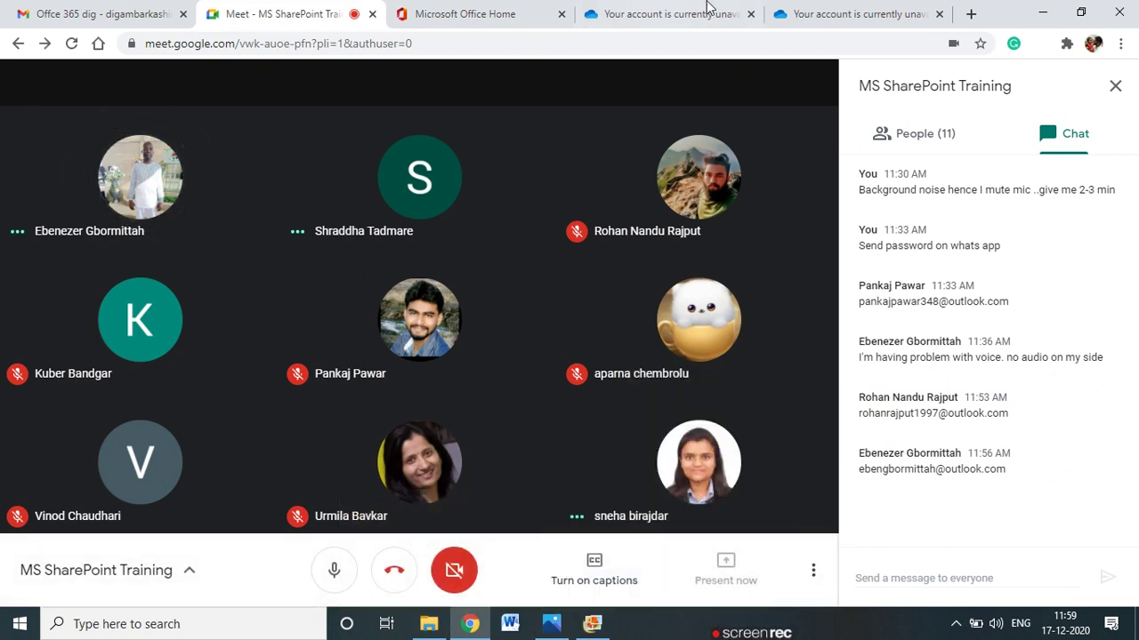
pyautogui.click(498, 224)
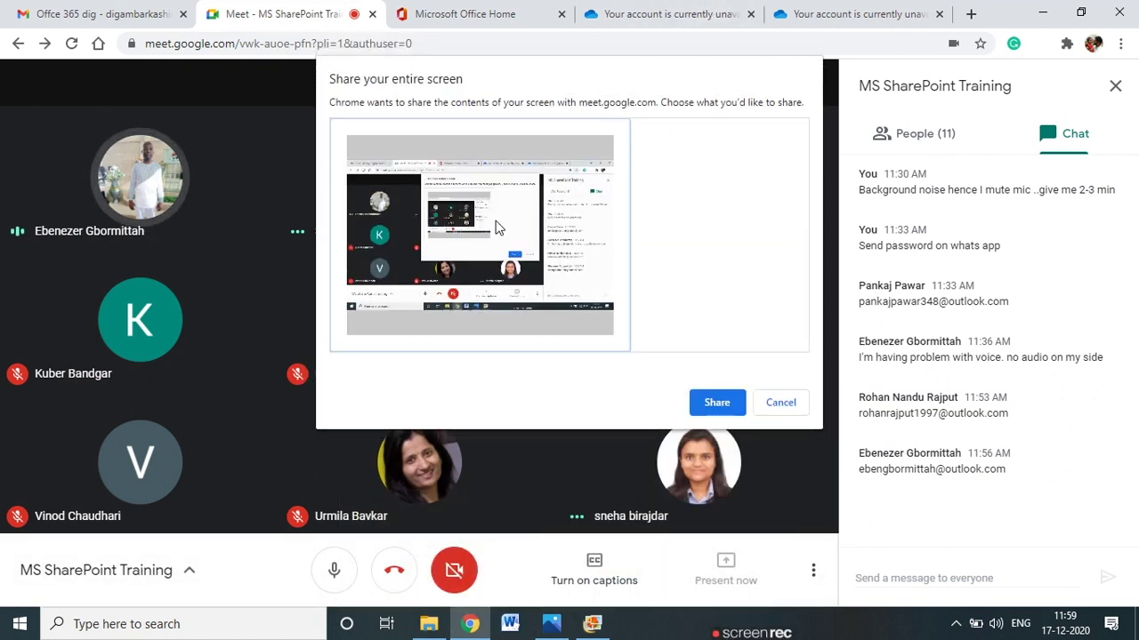
pyautogui.click(725, 405)
# Return to OneDrive, show the account notice on both open pages and hide the screen-sharing notification.
pyautogui.click(681, 16)
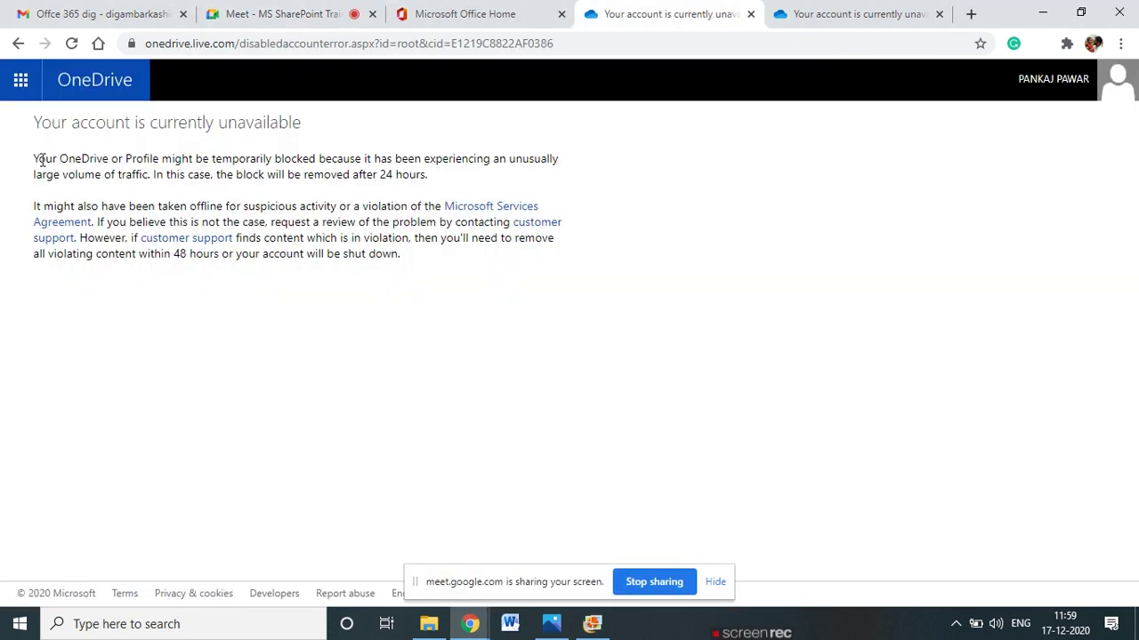
pyautogui.click(858, 13)
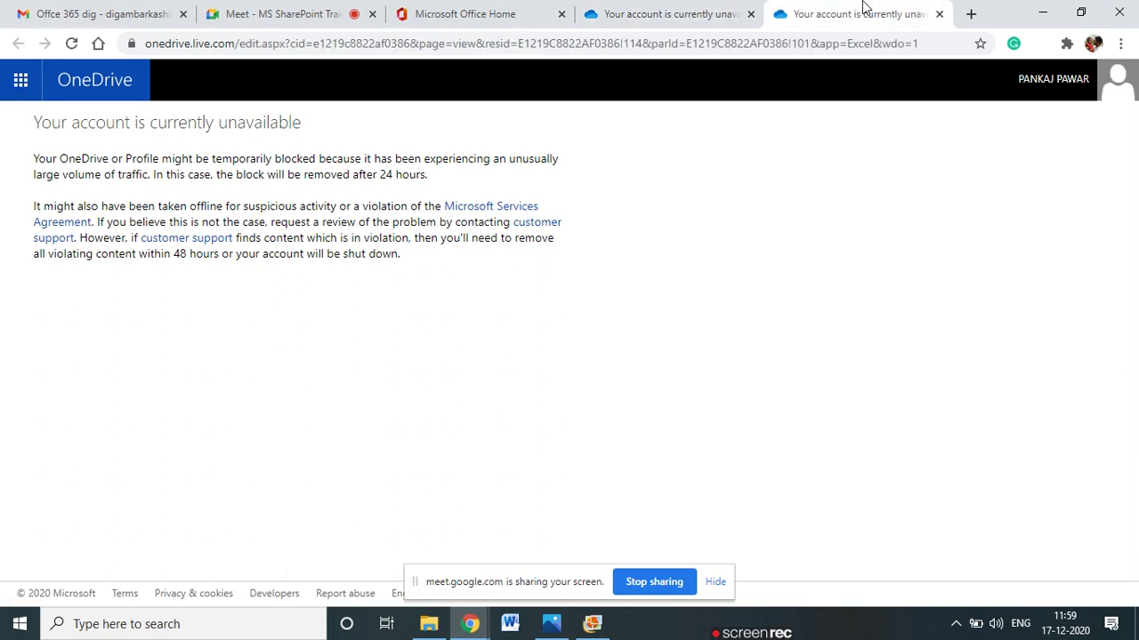
pyautogui.click(630, 10)
pyautogui.click(722, 585)
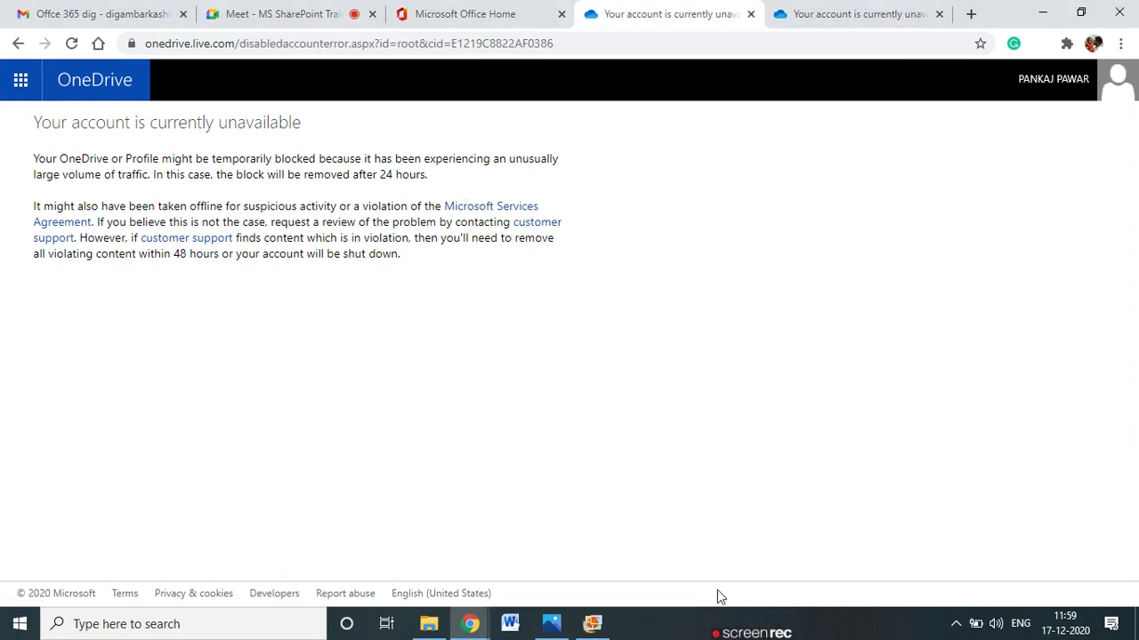
# Open OneDrive again from the Microsoft app list and read the passages about blocked traffic, suspicious activity and agreement violations.
pyautogui.click(20, 80)
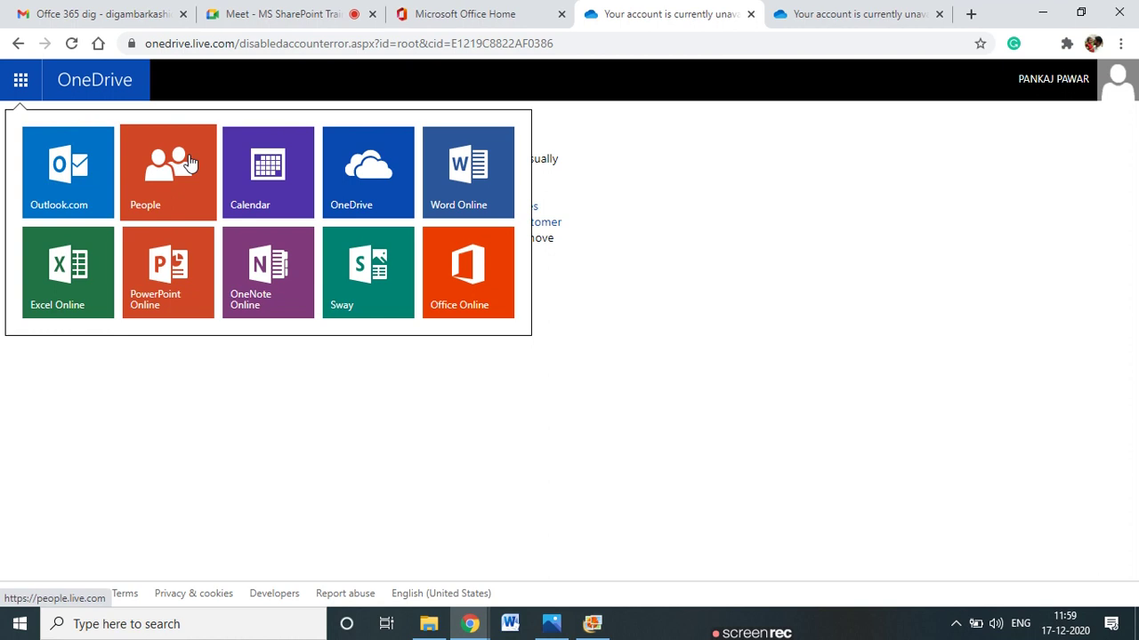
pyautogui.click(369, 167)
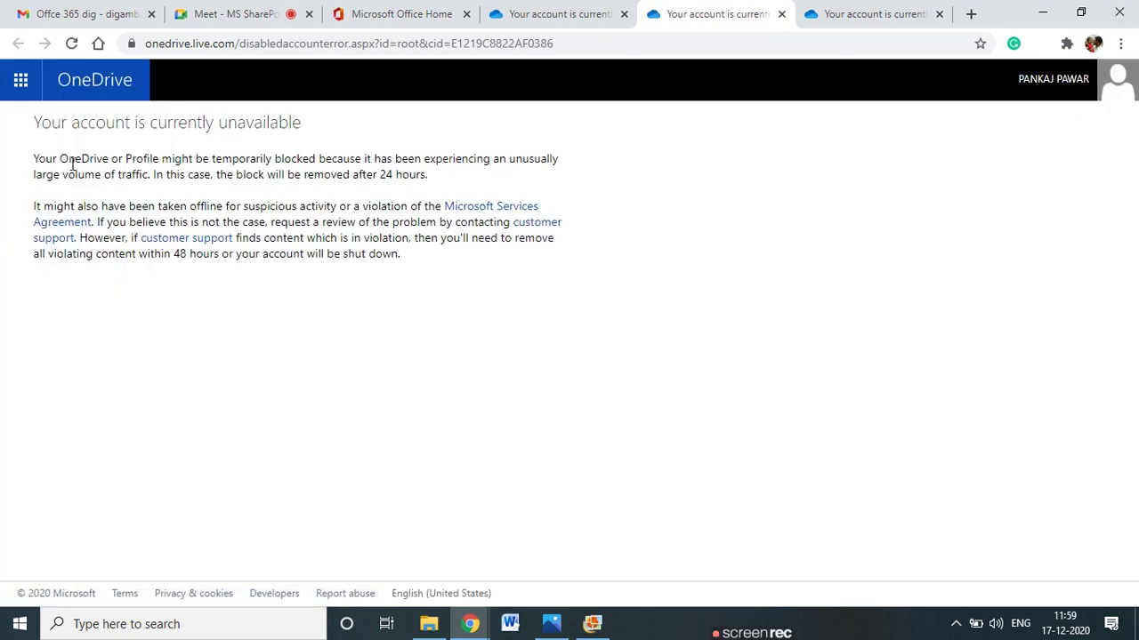
pyautogui.moveTo(68, 163); pyautogui.dragTo(341, 174)
pyautogui.click(521, 162)
pyautogui.moveTo(64, 206); pyautogui.dragTo(98, 230)
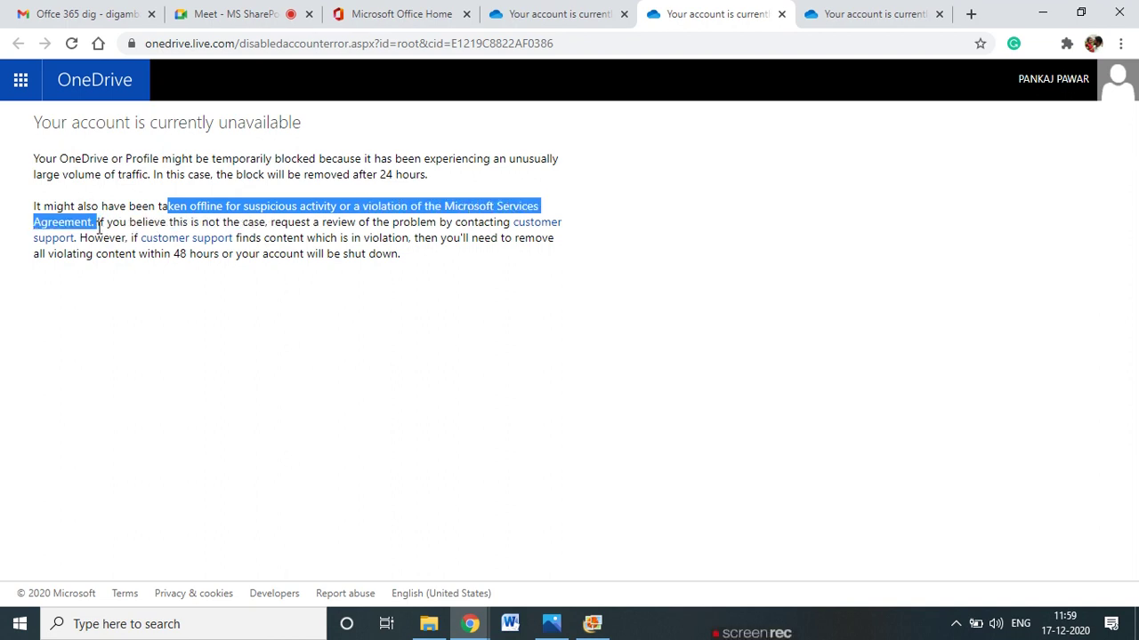
pyautogui.click(352, 343)
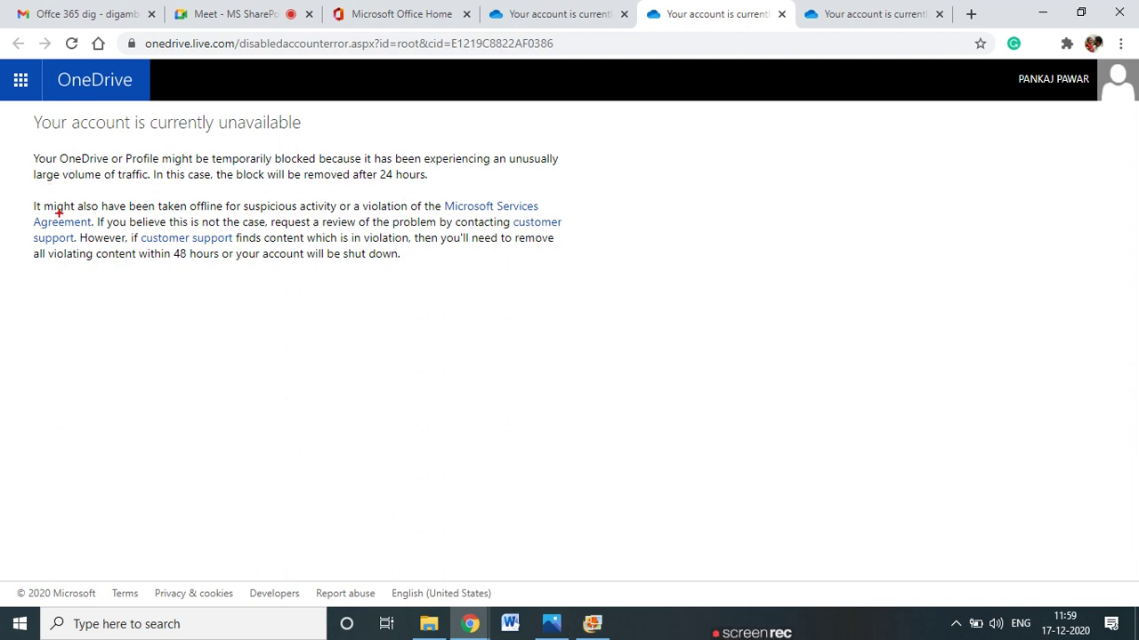
# Annotate the notice with a red tick and sketch a box marked J with an arrow to a box marked D.
pyautogui.moveTo(93, 271); pyautogui.dragTo(194, 264)
pyautogui.moveTo(477, 294)
pyautogui.mouseDown()
pyautogui.moveTo(500, 289)
pyautogui.moveTo(517, 381)
pyautogui.moveTo(478, 380)
pyautogui.mouseUp()
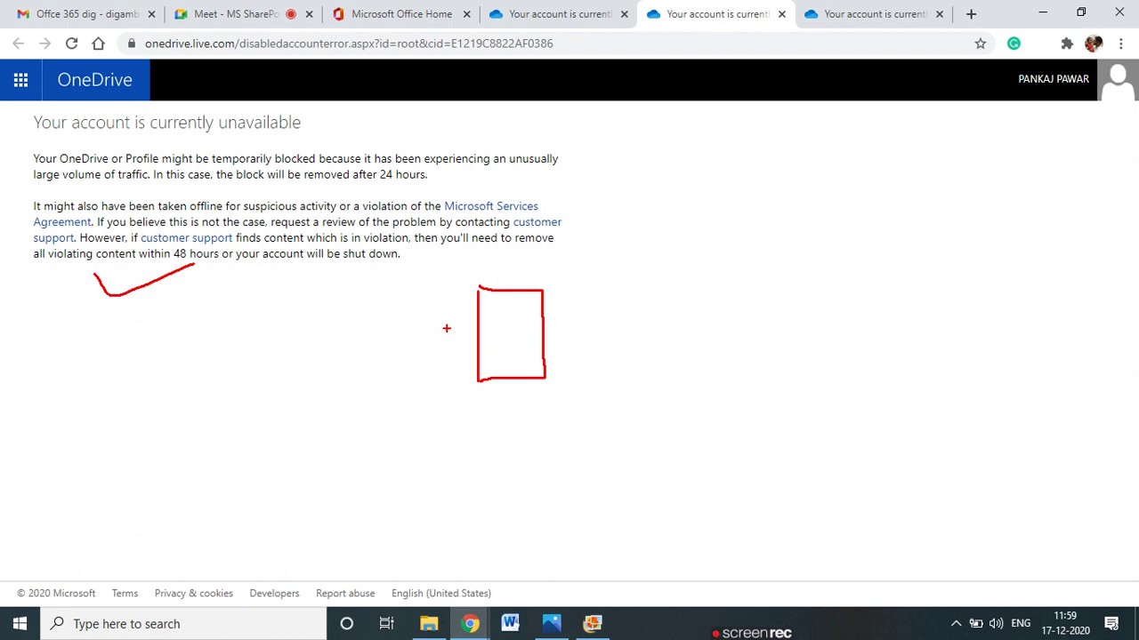
pyautogui.moveTo(504, 325)
pyautogui.mouseDown()
pyautogui.moveTo(501, 359)
pyautogui.moveTo(511, 330)
pyautogui.moveTo(890, 334)
pyautogui.moveTo(874, 349)
pyautogui.mouseUp()
pyautogui.moveTo(967, 260)
pyautogui.mouseDown()
pyautogui.moveTo(1003, 381)
pyautogui.moveTo(1089, 356)
pyautogui.moveTo(1021, 361)
pyautogui.mouseUp()
pyautogui.moveTo(1026, 274)
pyautogui.mouseDown()
pyautogui.moveTo(1025, 320)
pyautogui.moveTo(1063, 314)
pyautogui.mouseUp()
pyautogui.moveTo(1027, 318); pyautogui.dragTo(1064, 314)
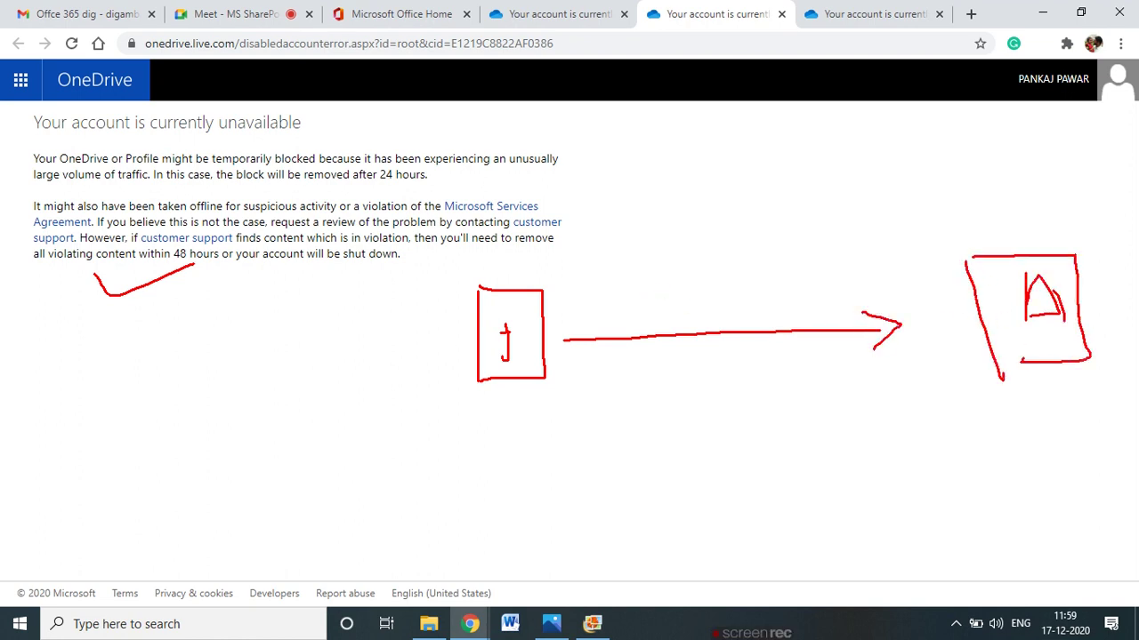
# Write an underlined 300 km above the arrow, add a curved arrow over it and draw a line beneath the second box.
pyautogui.moveTo(683, 272)
pyautogui.mouseDown()
pyautogui.moveTo(682, 301)
pyautogui.moveTo(728, 303)
pyautogui.mouseUp()
pyautogui.moveTo(730, 276); pyautogui.dragTo(731, 303)
pyautogui.moveTo(785, 274)
pyautogui.mouseDown()
pyautogui.moveTo(775, 301)
pyautogui.moveTo(789, 277)
pyautogui.mouseUp()
pyautogui.moveTo(811, 265)
pyautogui.mouseDown()
pyautogui.moveTo(812, 301)
pyautogui.moveTo(856, 265)
pyautogui.mouseUp()
pyautogui.moveTo(687, 312); pyautogui.dragTo(850, 306)
pyautogui.moveTo(569, 291)
pyautogui.mouseDown()
pyautogui.moveTo(975, 305)
pyautogui.moveTo(988, 331)
pyautogui.mouseUp()
pyautogui.moveTo(959, 288); pyautogui.dragTo(977, 306)
pyautogui.moveTo(950, 305); pyautogui.dragTo(975, 306)
pyautogui.moveTo(925, 356); pyautogui.dragTo(1119, 354)
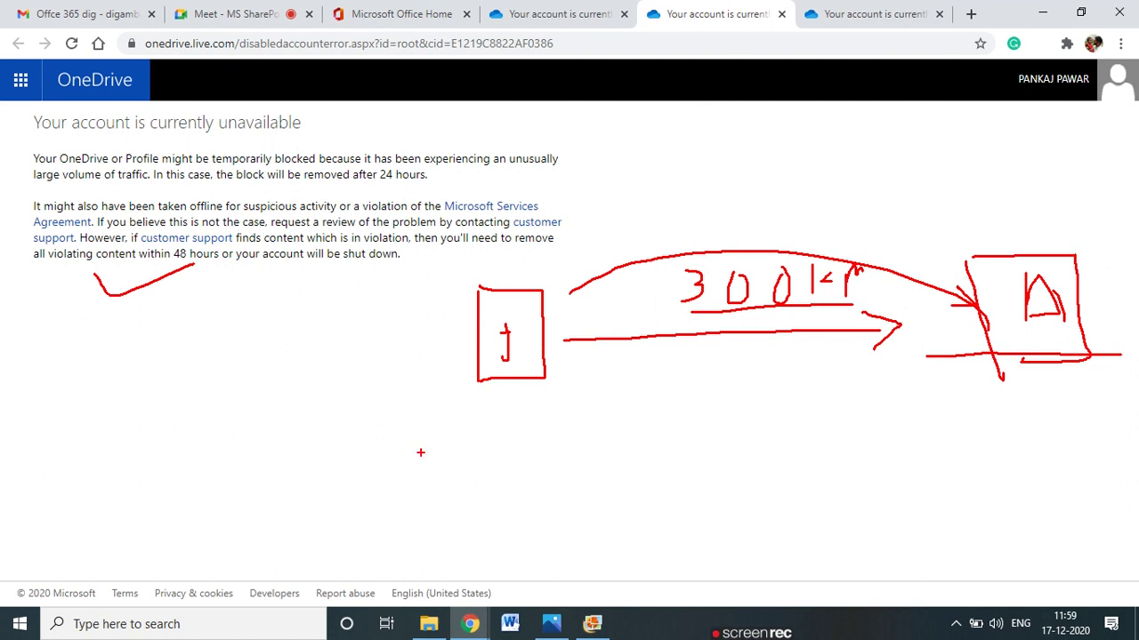
# Circle the first box, draw a lower curved arrow towards the second box and clear all the annotations.
pyautogui.moveTo(530, 261)
pyautogui.mouseDown()
pyautogui.moveTo(412, 365)
pyautogui.moveTo(525, 295)
pyautogui.moveTo(496, 273)
pyautogui.mouseUp()
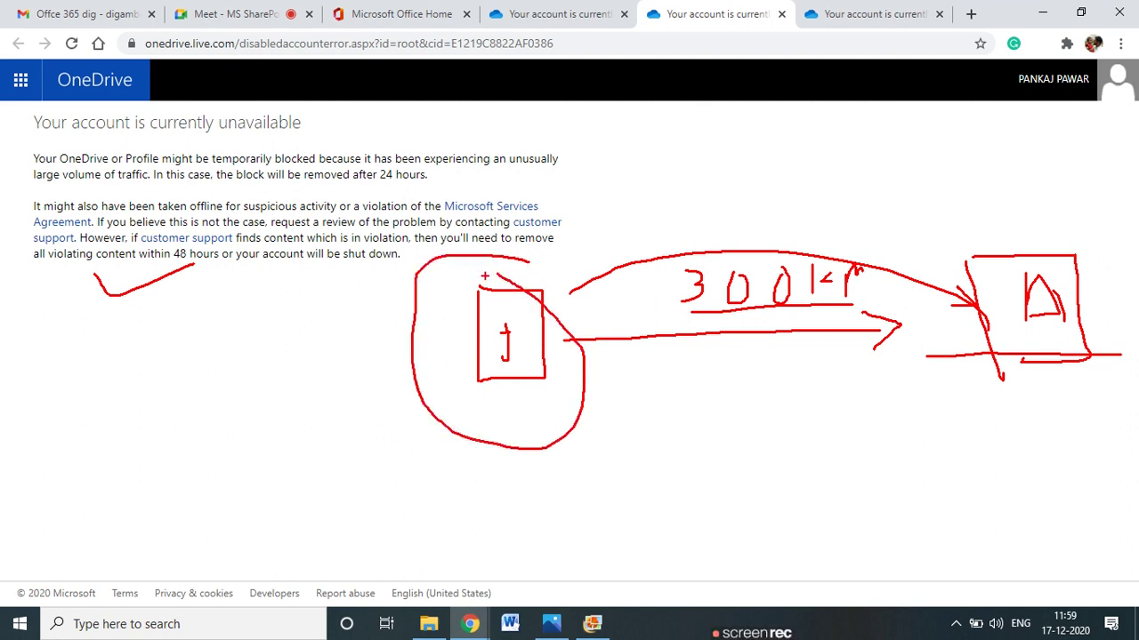
pyautogui.moveTo(607, 405)
pyautogui.mouseDown()
pyautogui.moveTo(838, 432)
pyautogui.moveTo(962, 389)
pyautogui.mouseUp()
pyautogui.moveTo(941, 390); pyautogui.dragTo(967, 434)
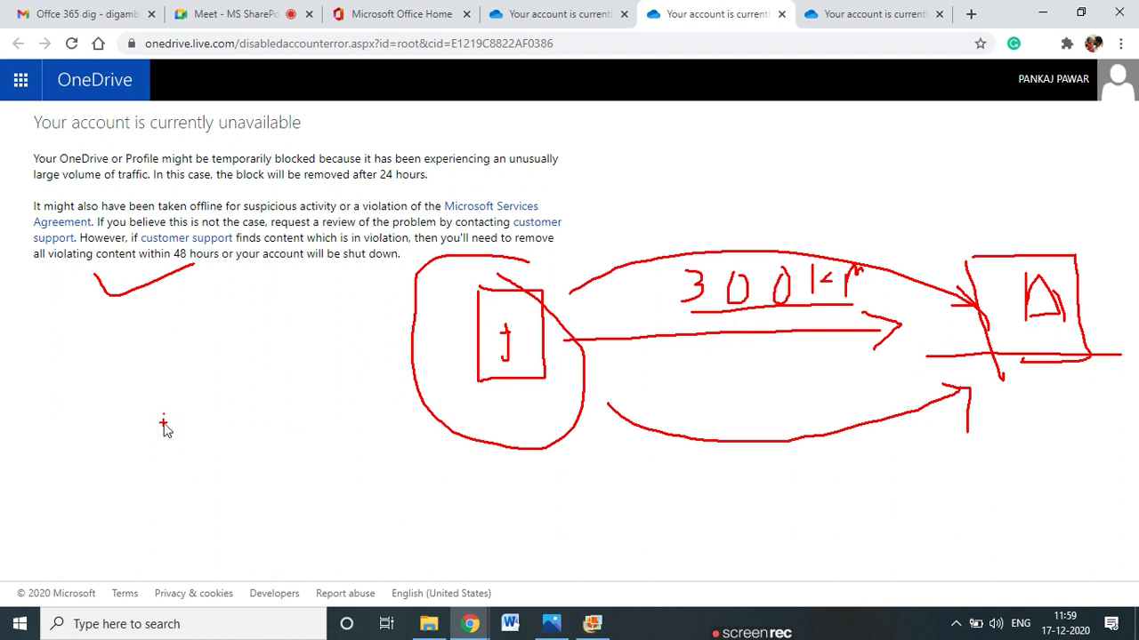
pyautogui.press('Escape')
# Examine the account-unavailable notice again, highlighting its heading and both explanatory paragraphs.
pyautogui.moveTo(236, 122)
pyautogui.mouseDown()
pyautogui.moveTo(84, 121)
pyautogui.moveTo(242, 127)
pyautogui.mouseUp()
pyautogui.click(74, 145)
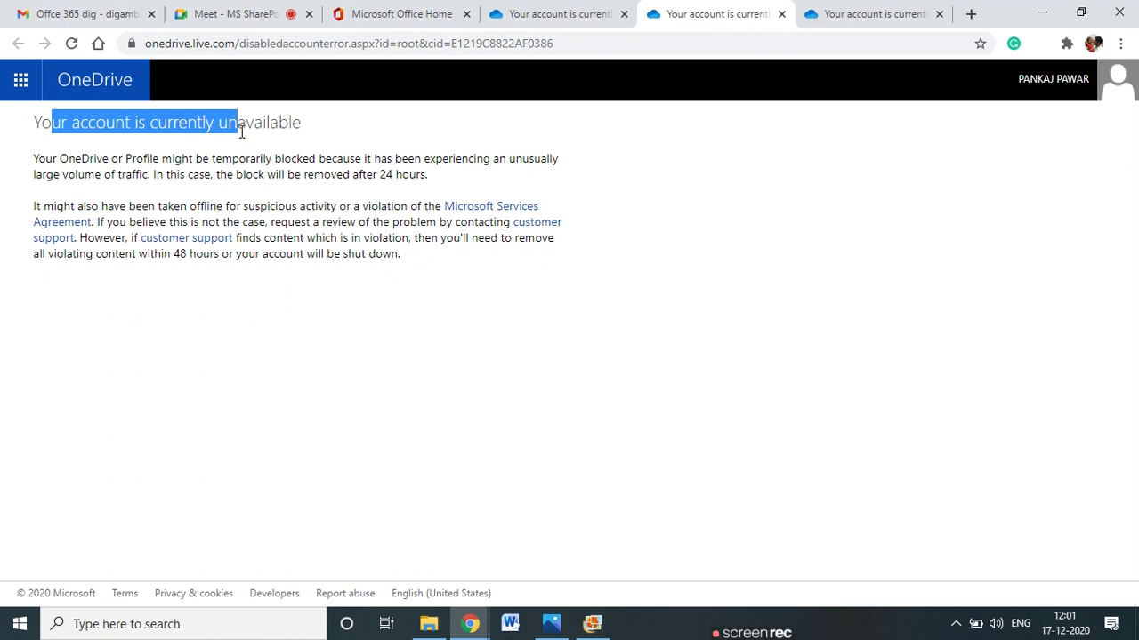
pyautogui.click(240, 292)
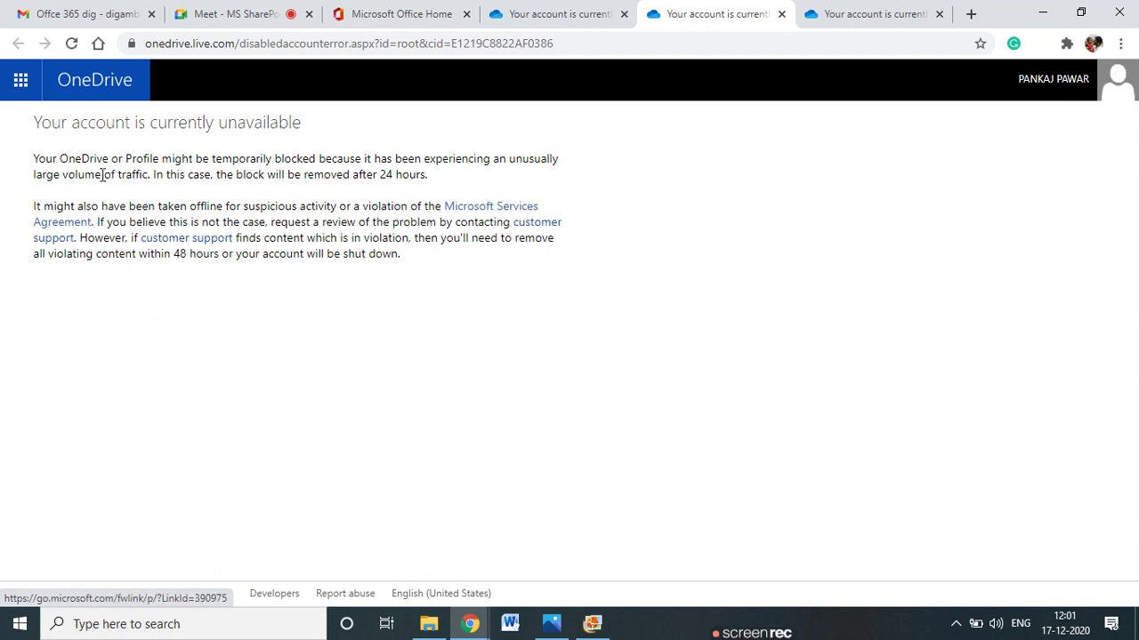
pyautogui.moveTo(436, 206); pyautogui.dragTo(13, 168)
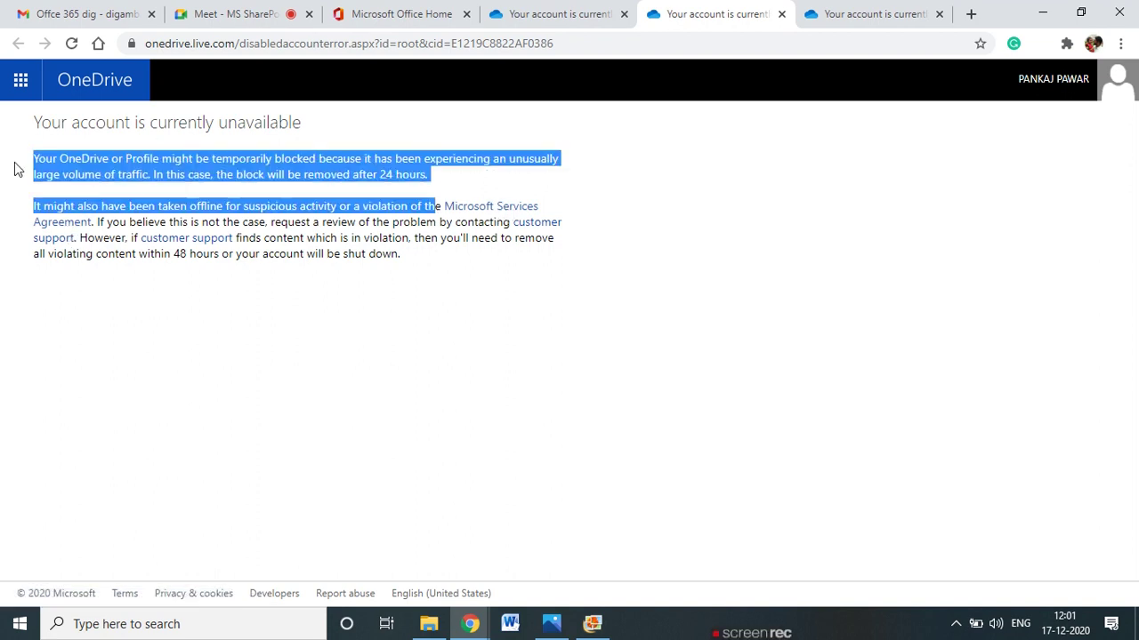
pyautogui.click(207, 256)
pyautogui.moveTo(287, 253); pyautogui.dragTo(262, 254)
pyautogui.moveTo(172, 221); pyautogui.dragTo(56, 160)
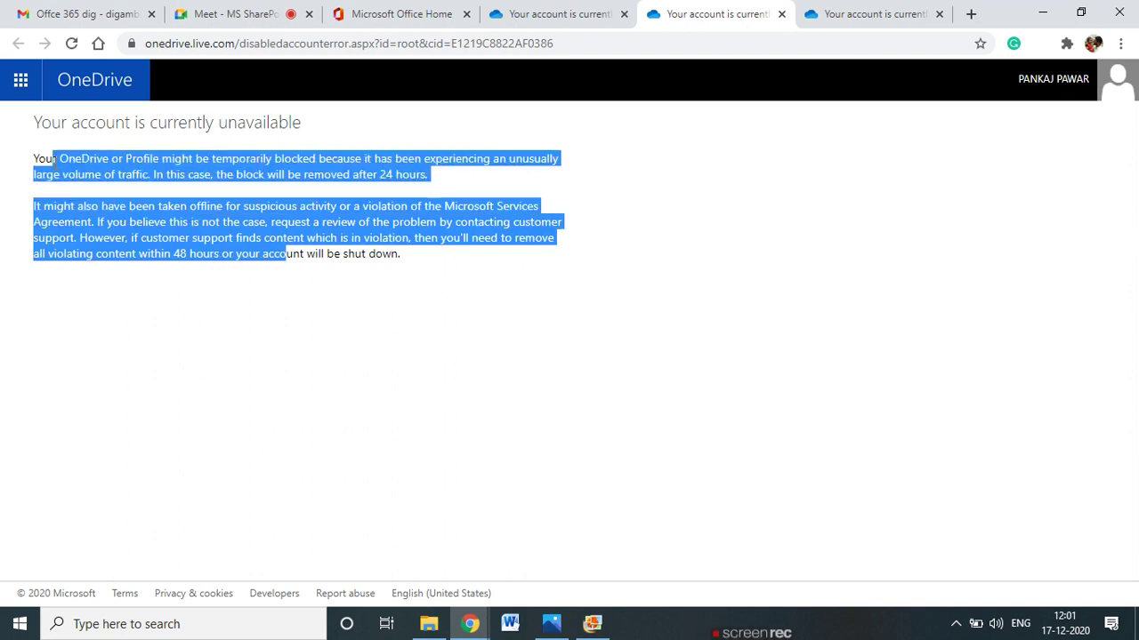
pyautogui.click(289, 269)
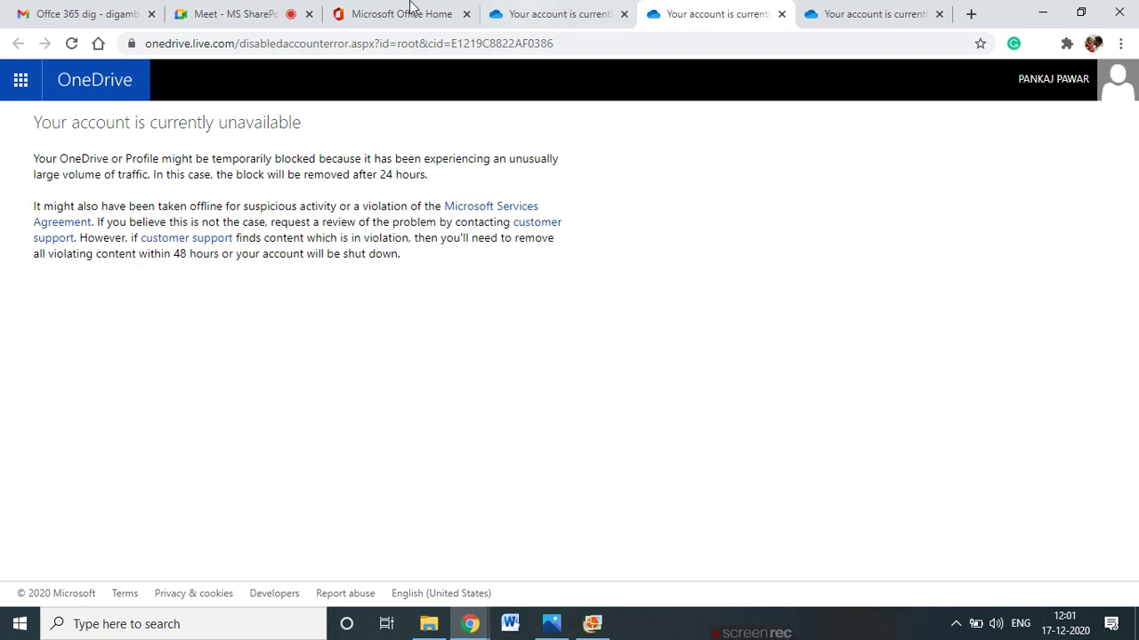
# Open Outlook.com from the Microsoft app list, glance back at the OneDrive page and return to the mailbox.
pyautogui.click(21, 80)
pyautogui.click(54, 173)
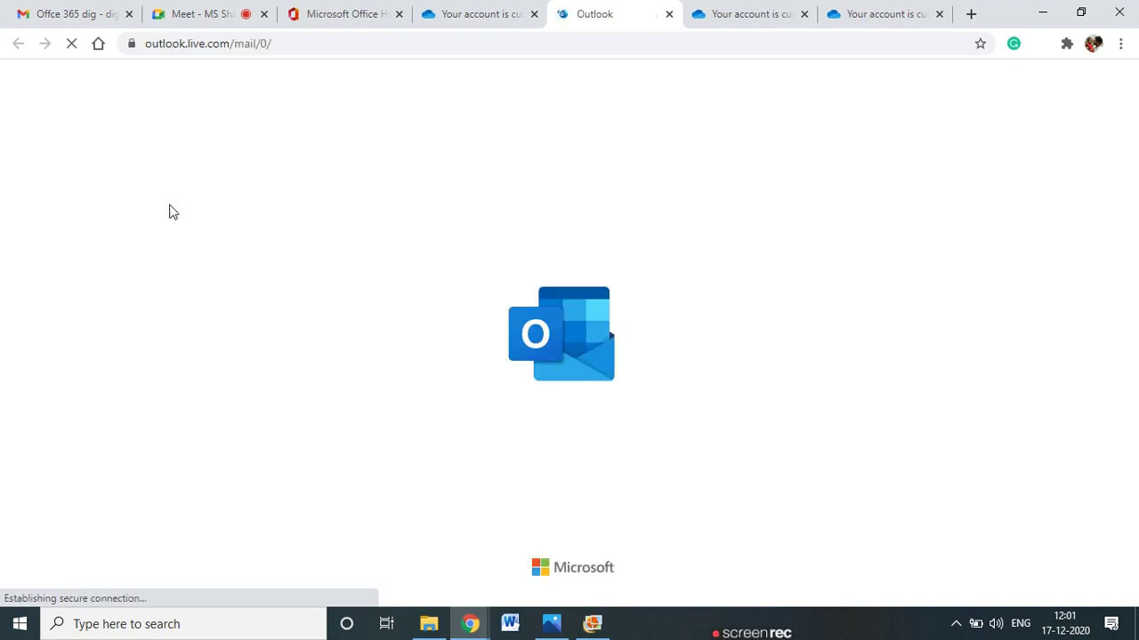
pyautogui.click(459, 20)
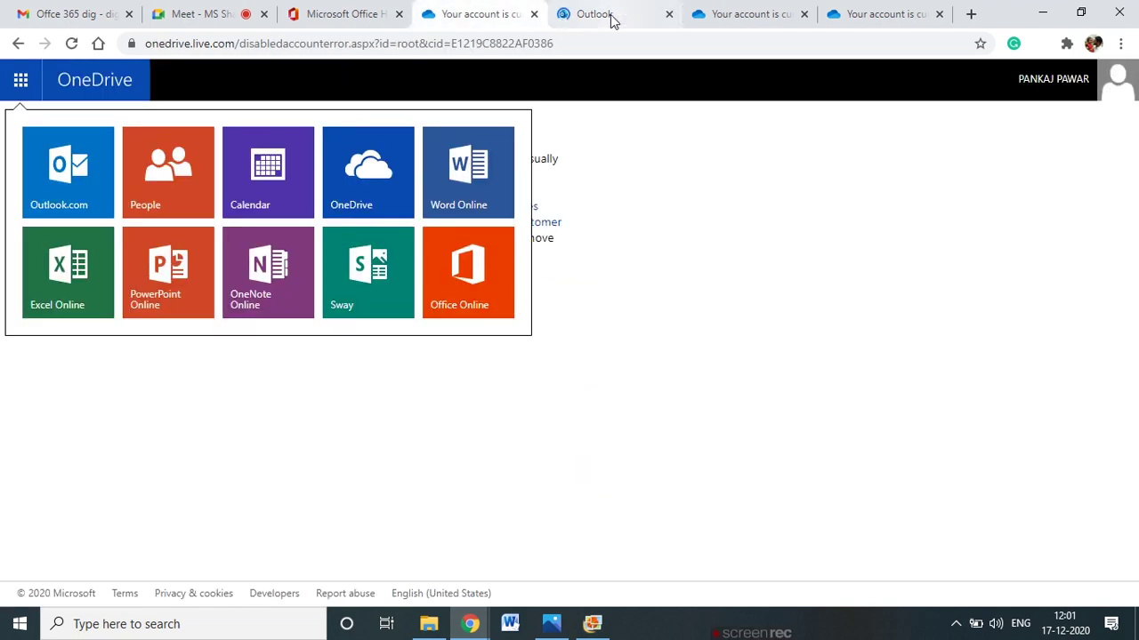
pyautogui.click(612, 18)
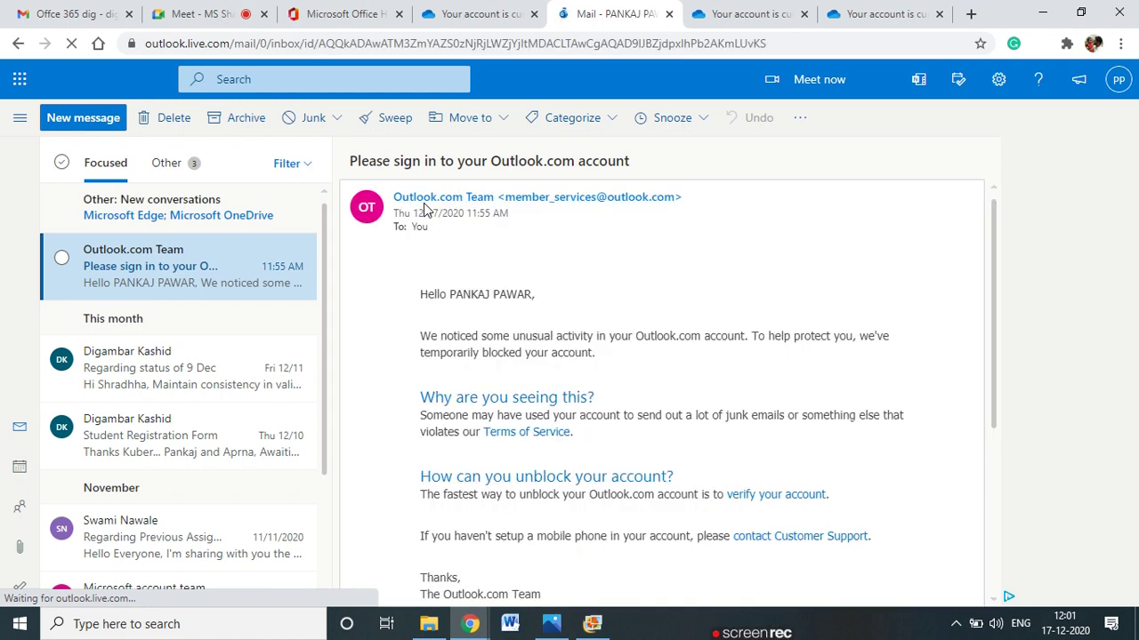
# Read the Outlook.com Team message for why the account was blocked and how to unblock it, dismissing the recommendation survey.
pyautogui.scroll(-1, 495, 308)
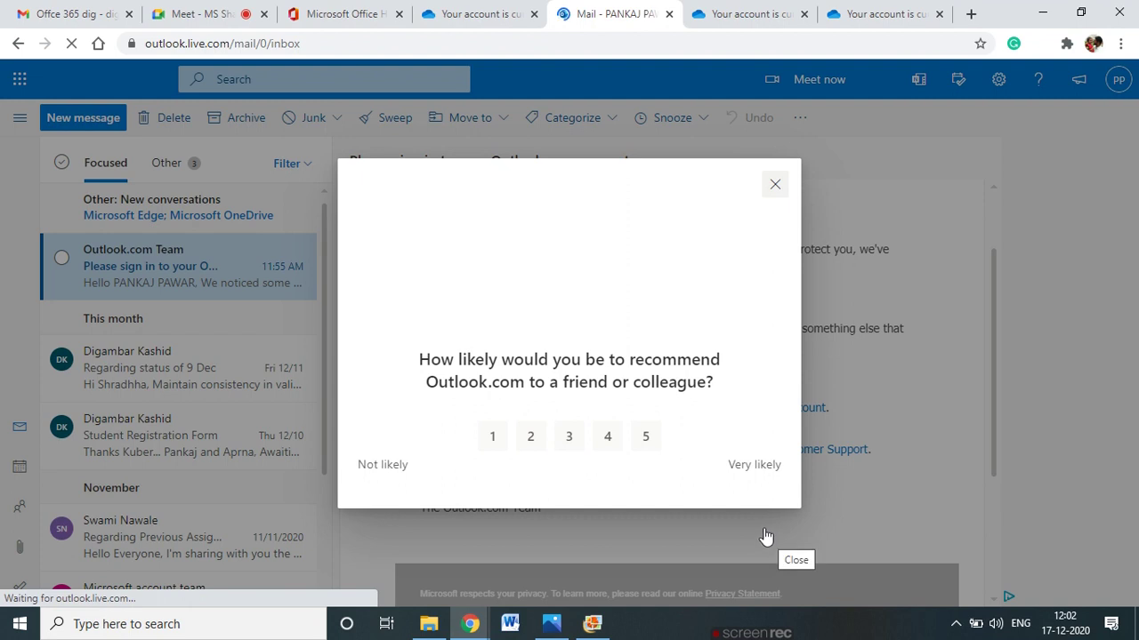
pyautogui.click(775, 184)
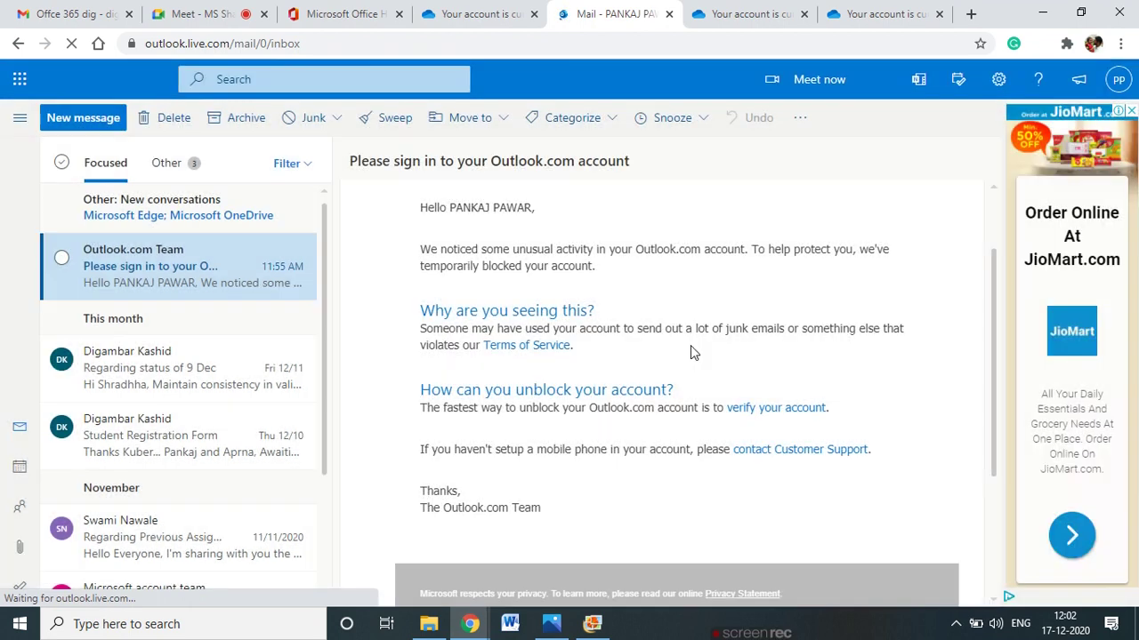
pyautogui.moveTo(537, 407); pyautogui.dragTo(770, 409)
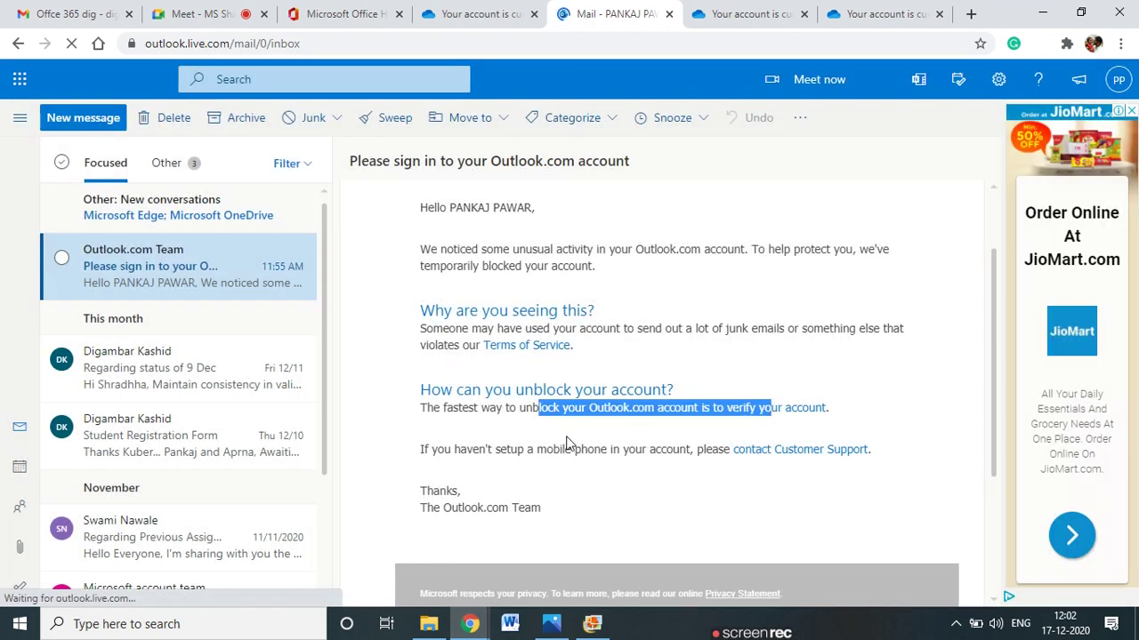
pyautogui.moveTo(559, 450); pyautogui.dragTo(729, 450)
pyautogui.click(512, 493)
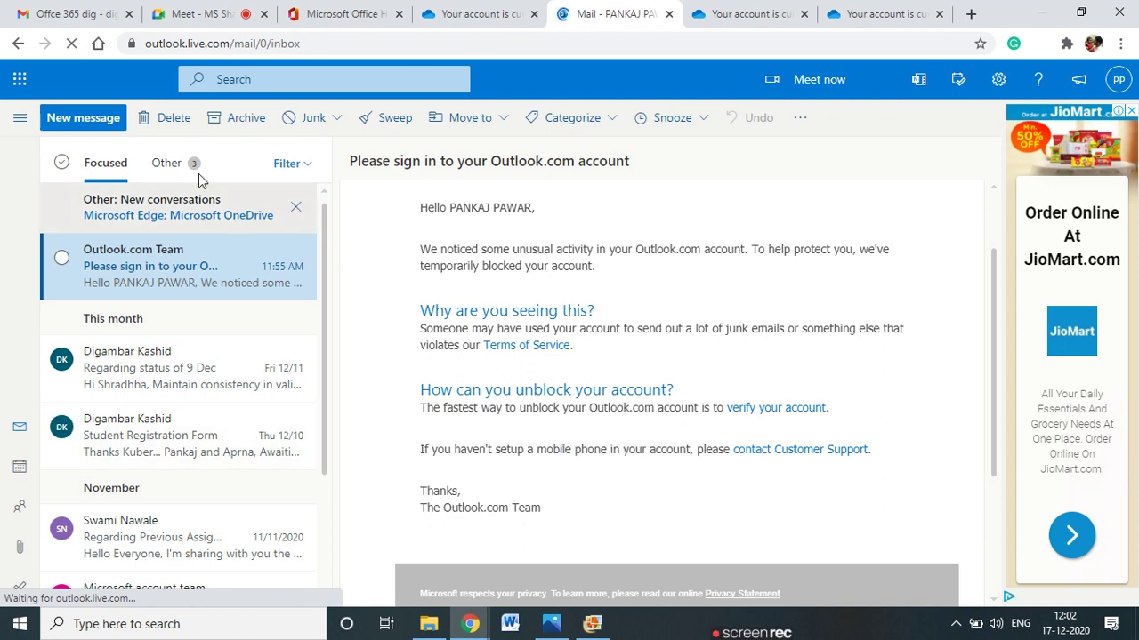
# Check the Other and Focused inboxes in Outlook, return to the OneDrive account notice and close the app list covering it.
pyautogui.click(169, 171)
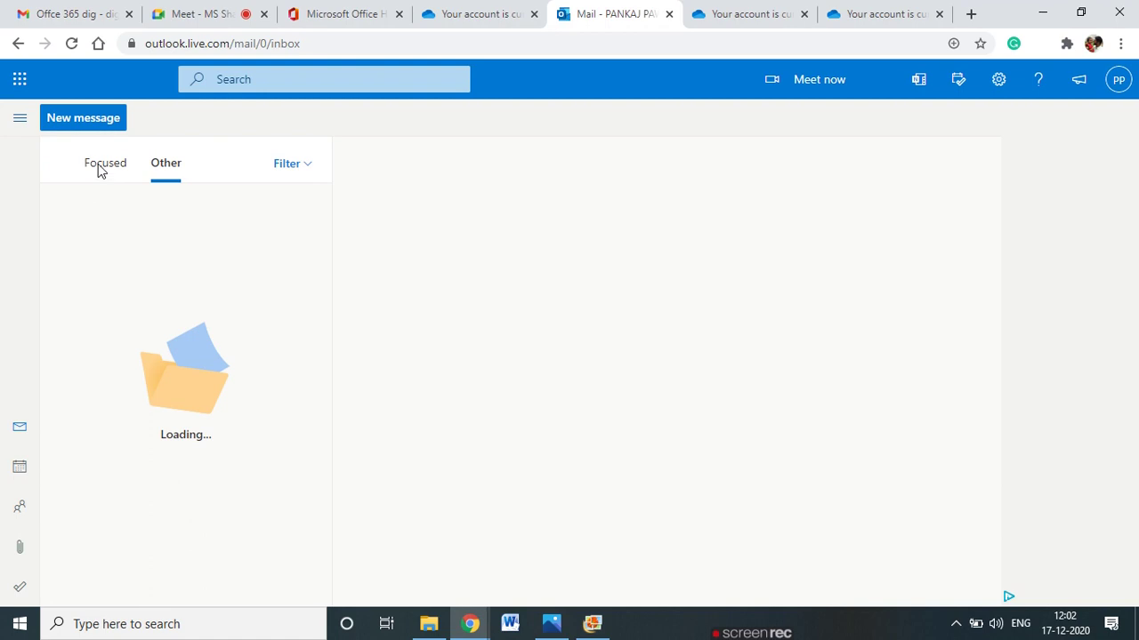
pyautogui.click(103, 170)
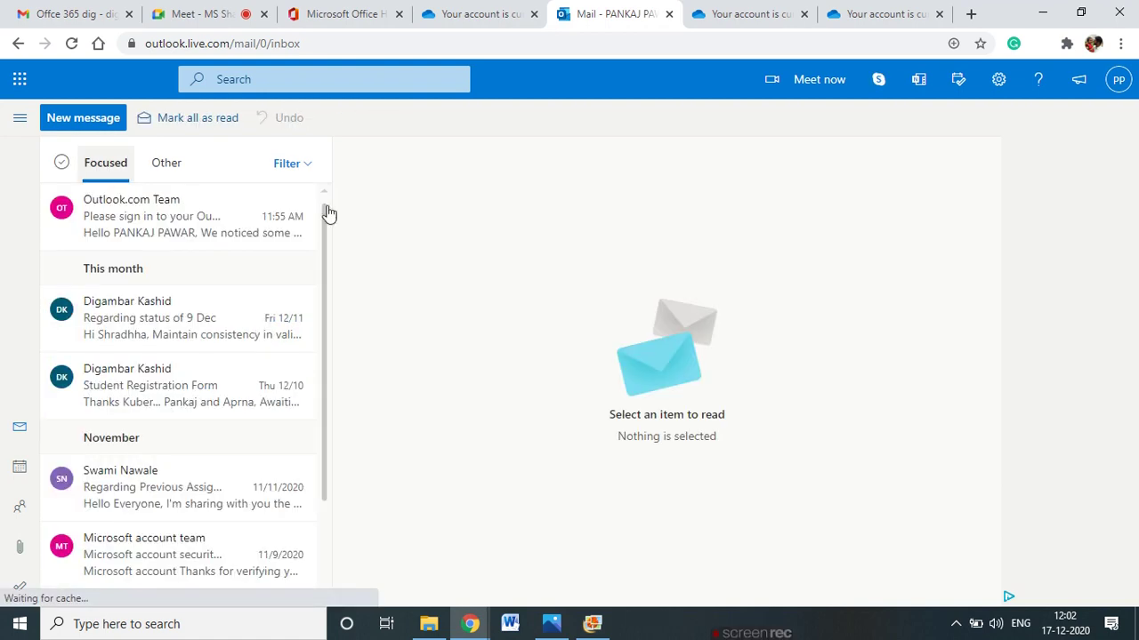
pyautogui.click(779, 9)
pyautogui.click(447, 15)
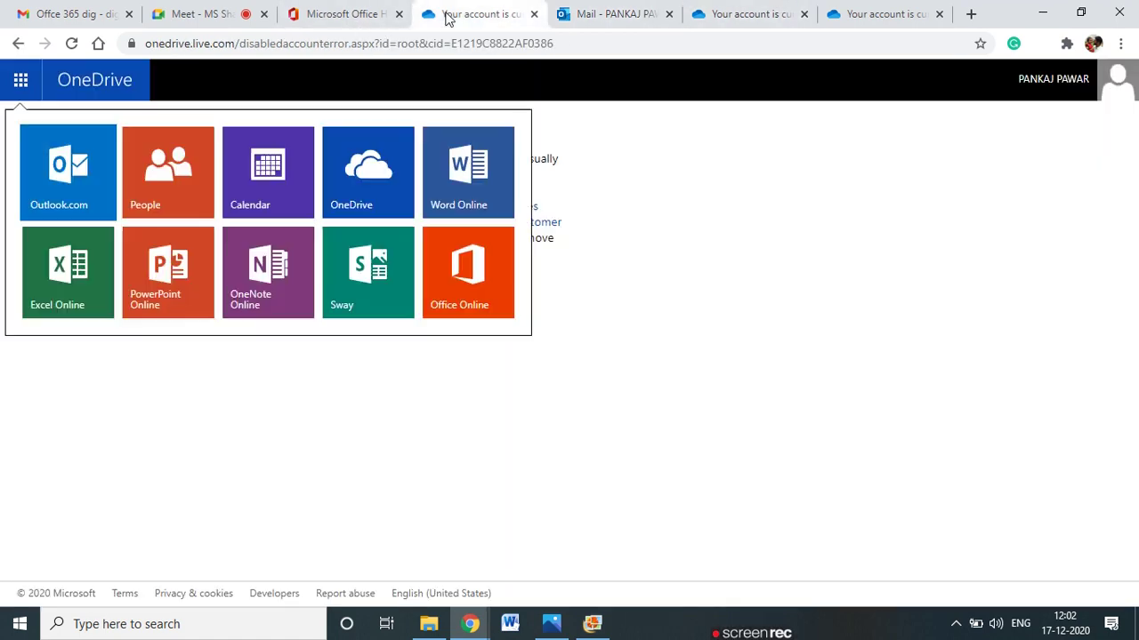
pyautogui.click(554, 162)
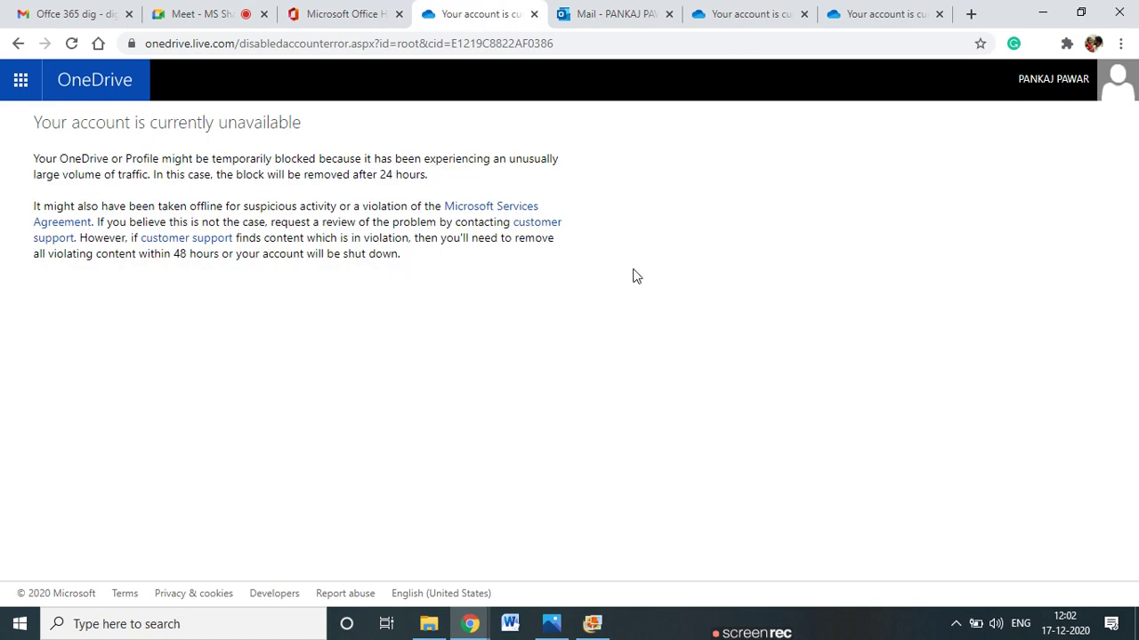
# Return to the Microsoft Office home page by way of the Meet call and look over the Microsoft 365 app launcher.
pyautogui.click(182, 11)
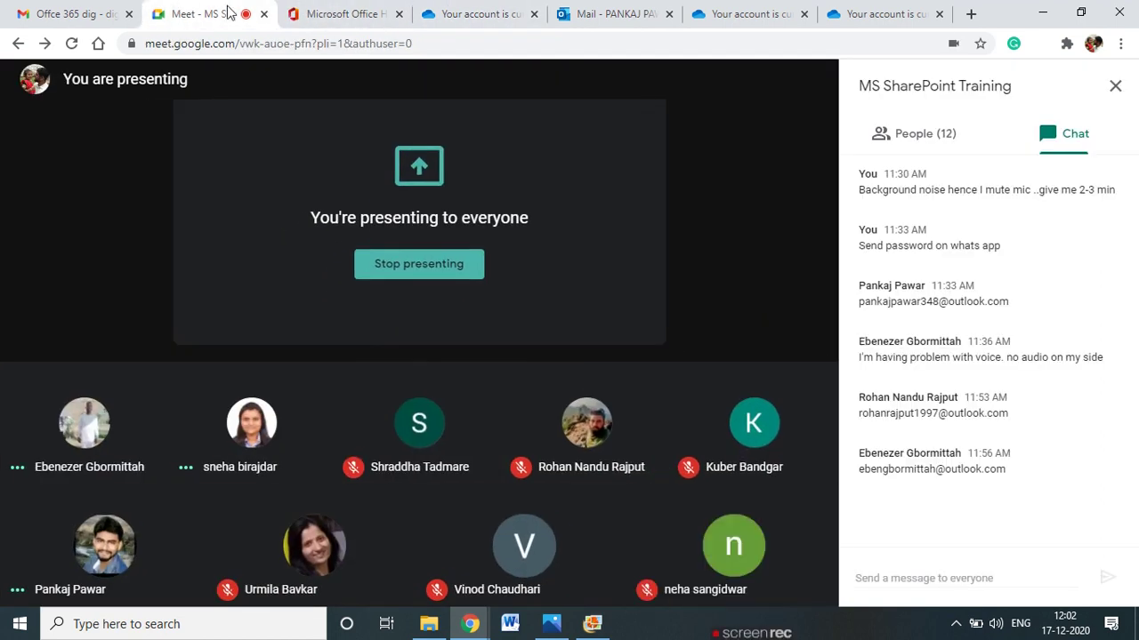
pyautogui.click(378, 7)
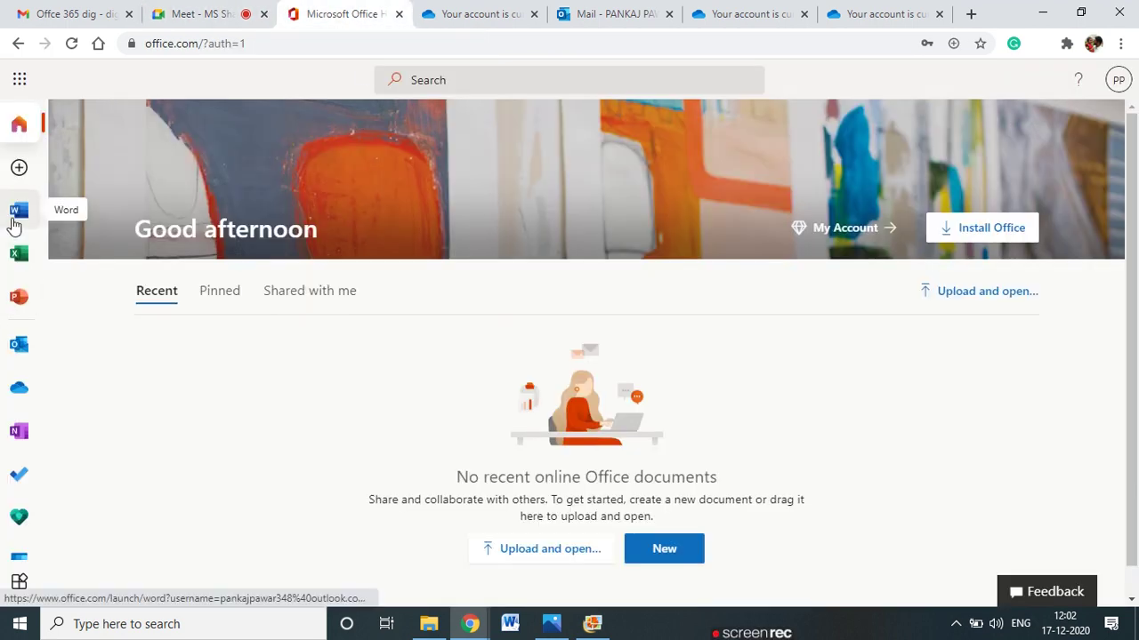
pyautogui.scroll(-1, 237, 344)
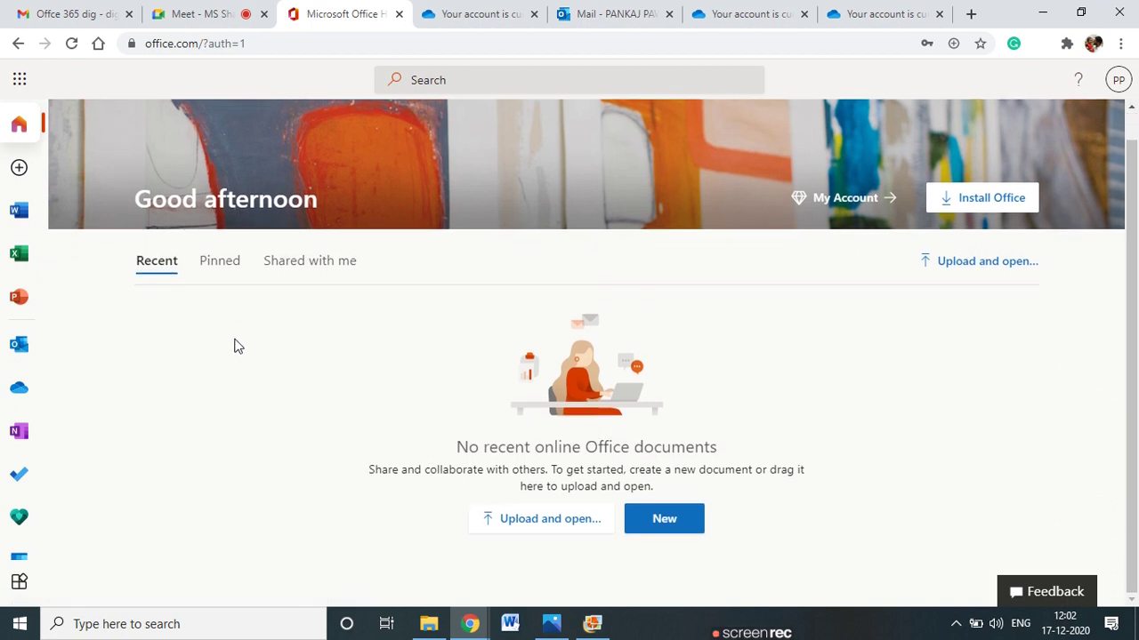
pyautogui.scroll(1, 237, 343)
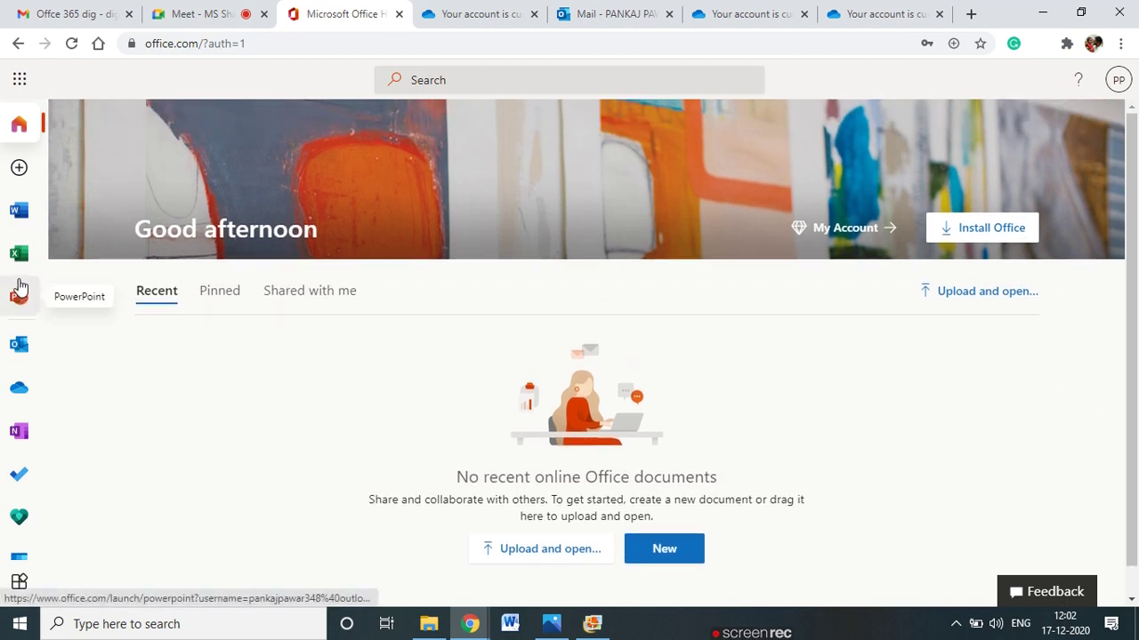
pyautogui.click(21, 79)
pyautogui.click(348, 353)
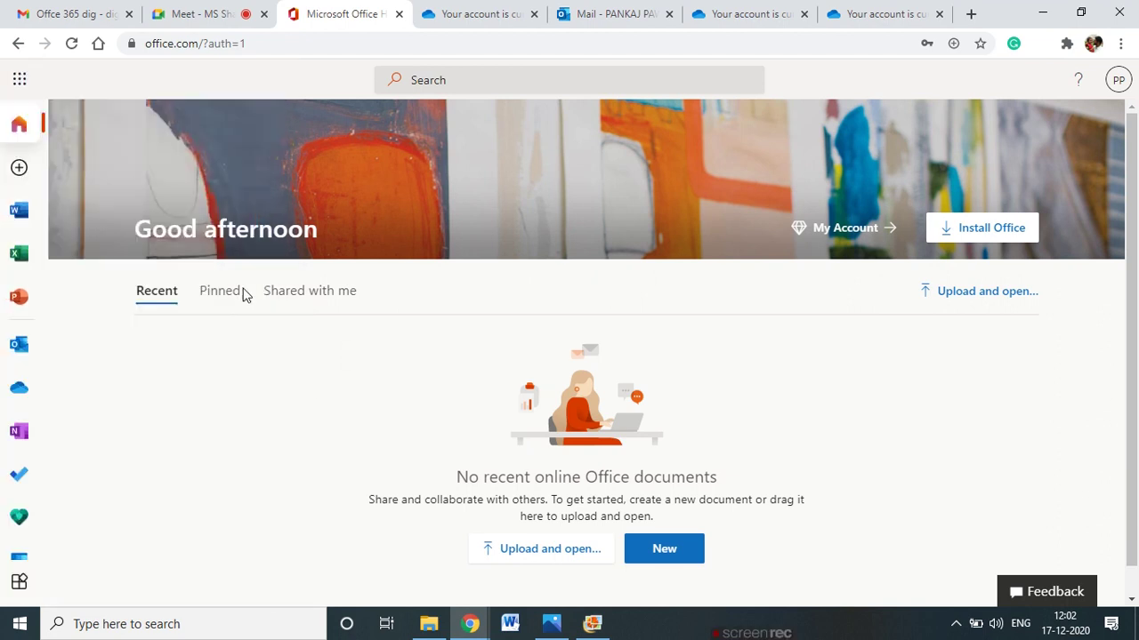
pyautogui.click(18, 79)
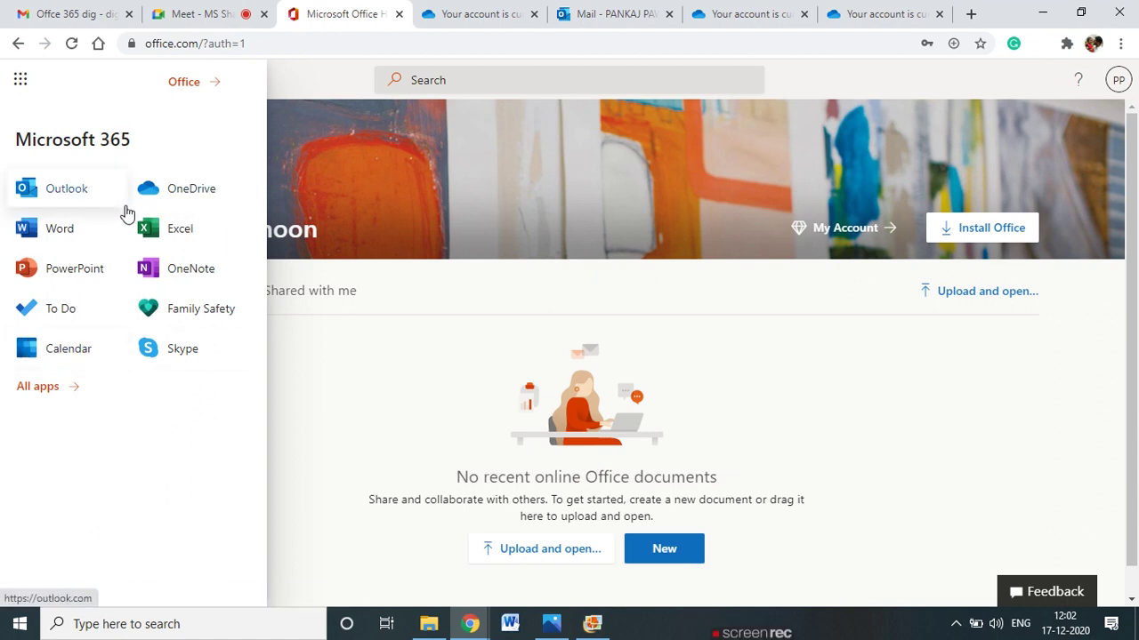
pyautogui.click(353, 350)
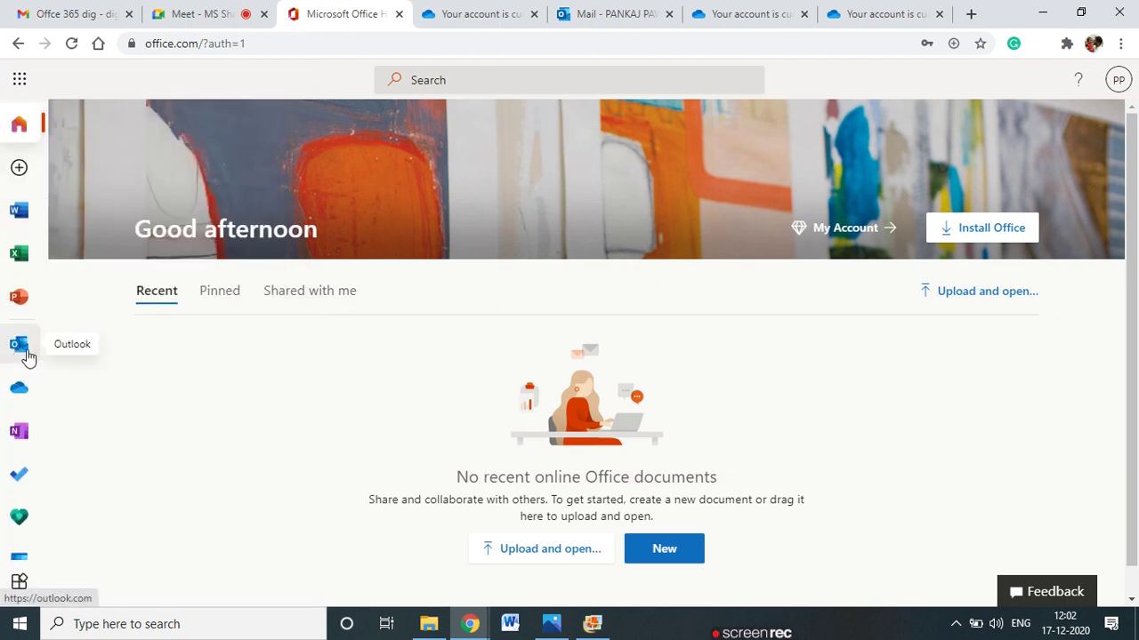
# Reload the Office home page, show all Microsoft 365 apps and open People.
pyautogui.click(72, 43)
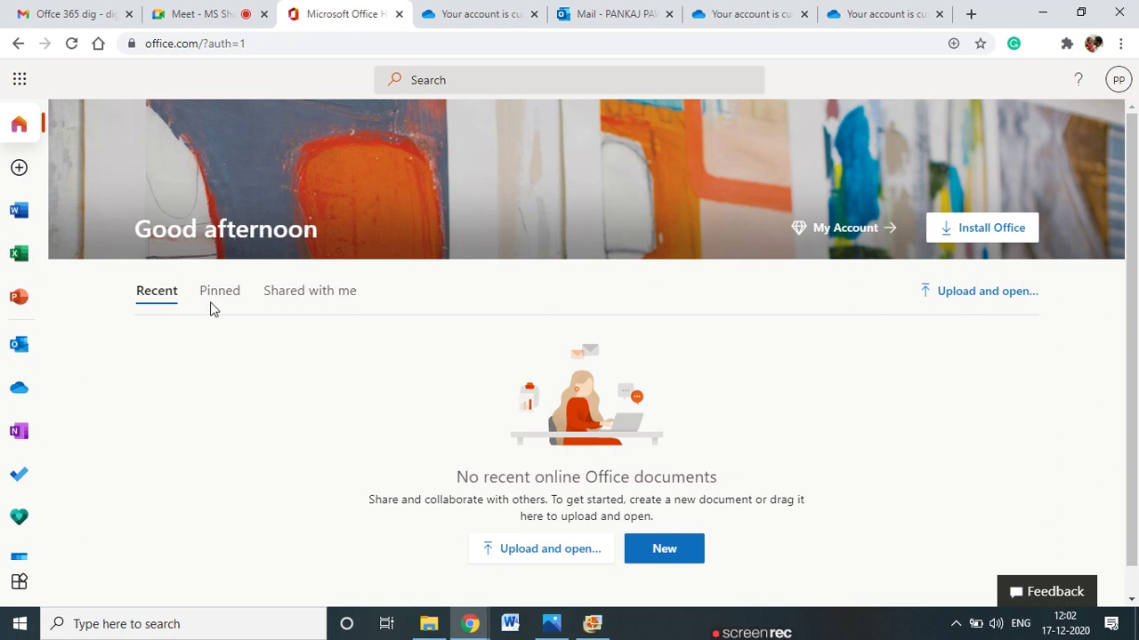
pyautogui.scroll(-1, 150, 392)
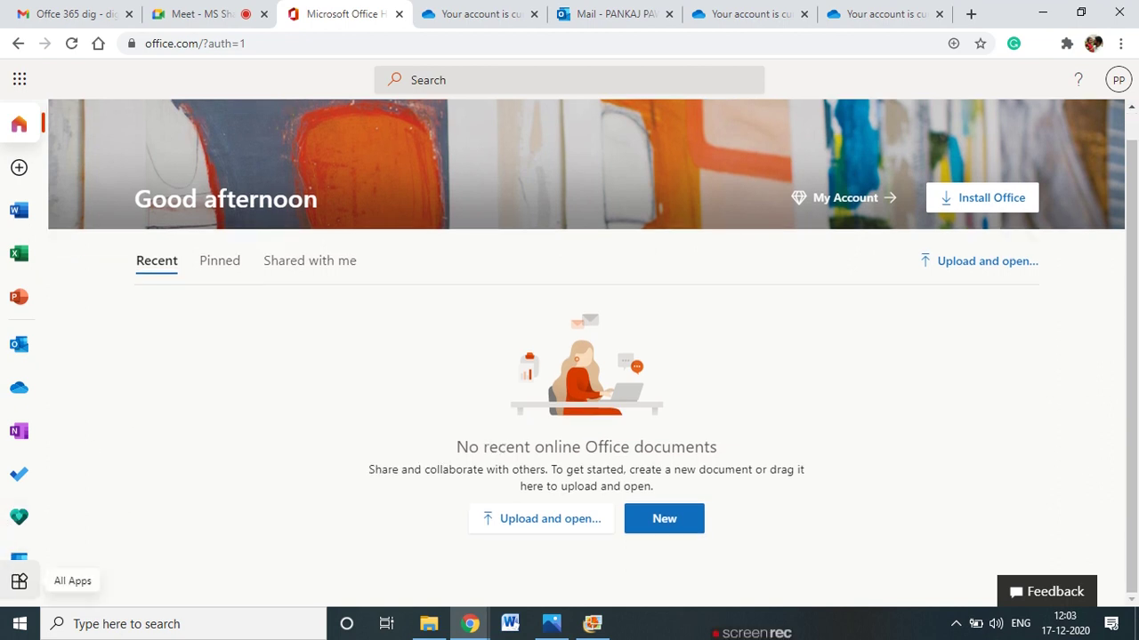
pyautogui.click(19, 584)
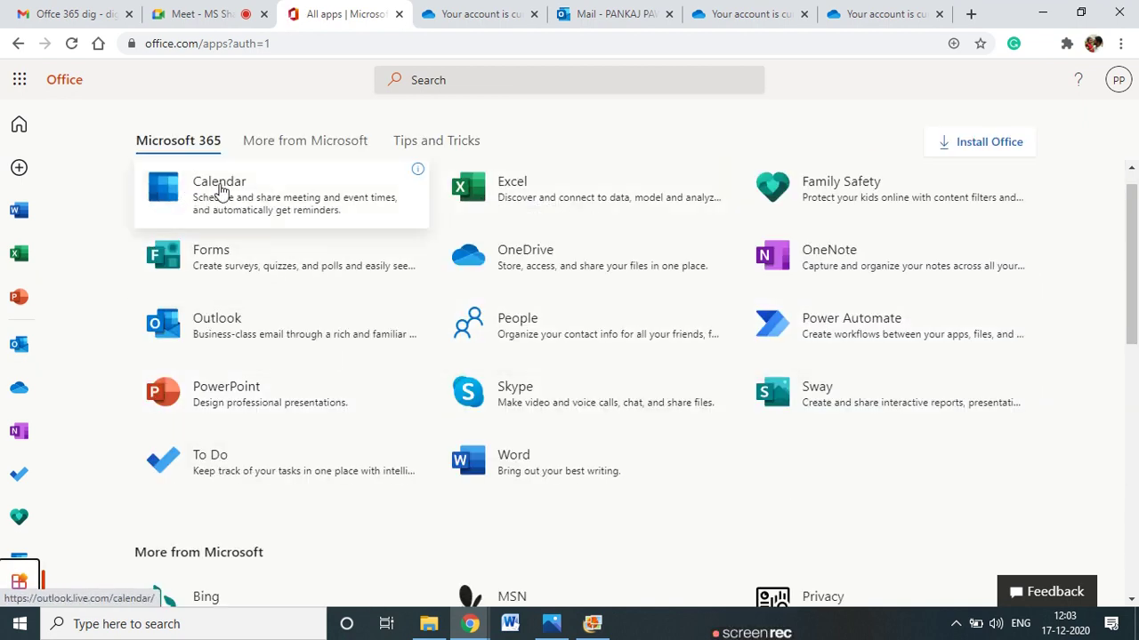
pyautogui.click(503, 330)
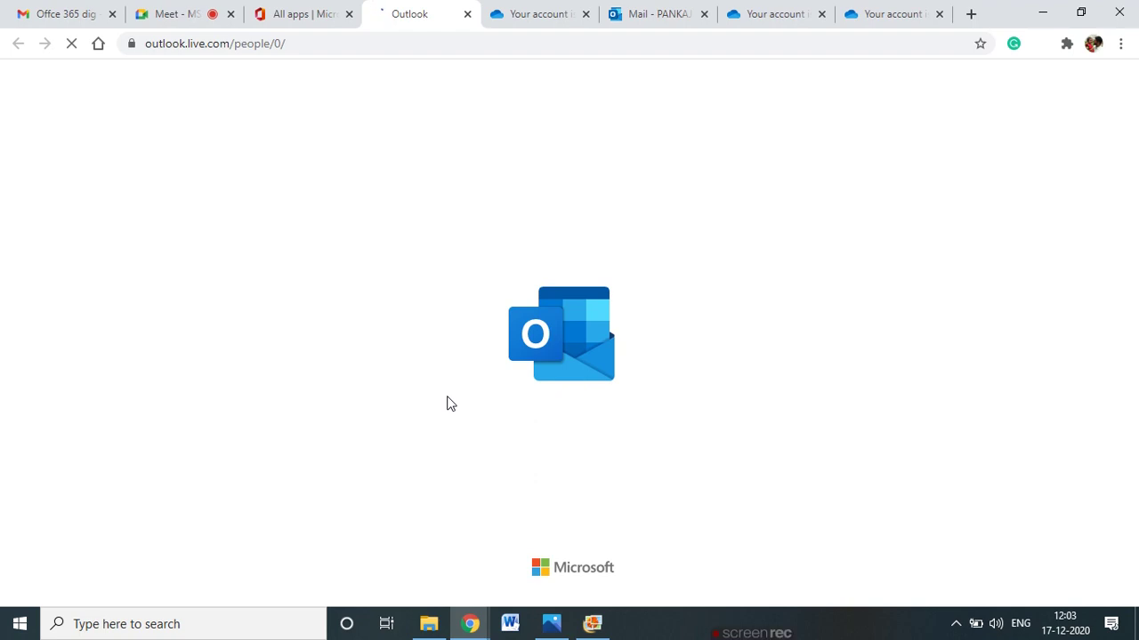